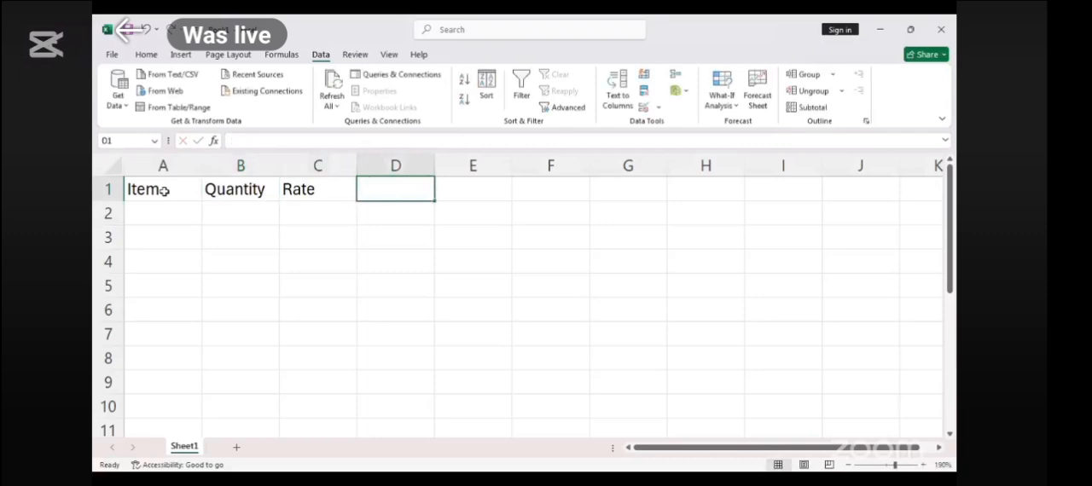
- Enter the header Amount in cell D1, and return to the Excel workbook after viewing the Data Table notes in Word
key(Return)
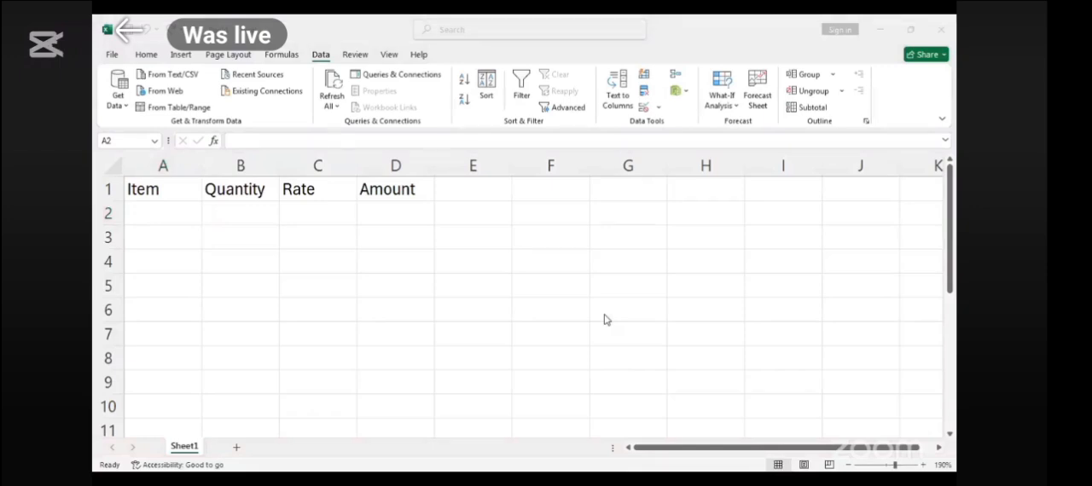
scroll(605, 321, up, 2)
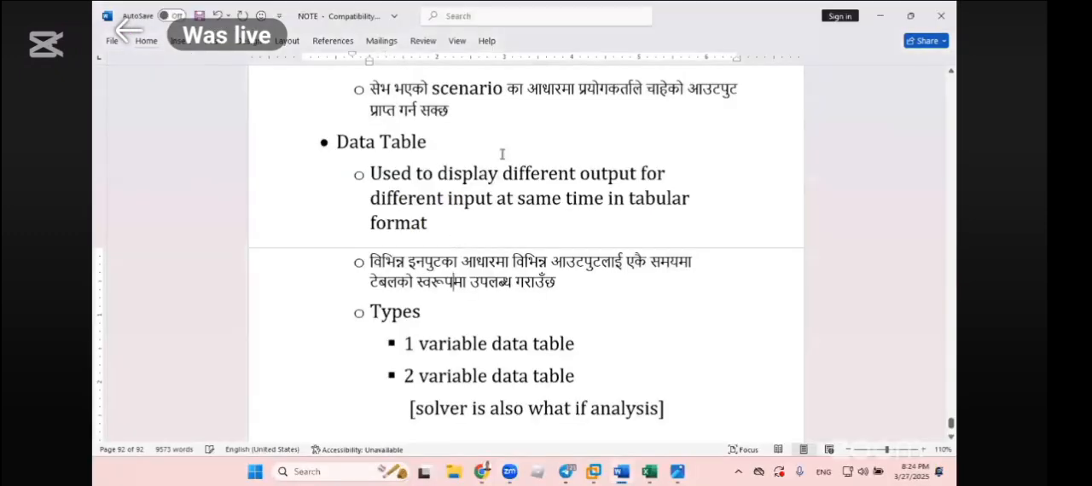
click(651, 472)
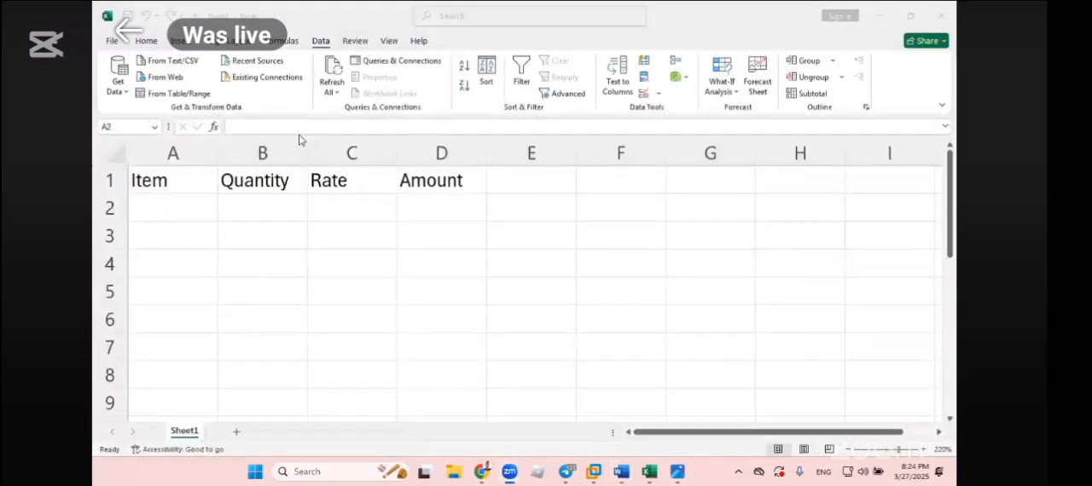
- Fill row 2 with the item copy, quantity 25 and rate 30
click(168, 217)
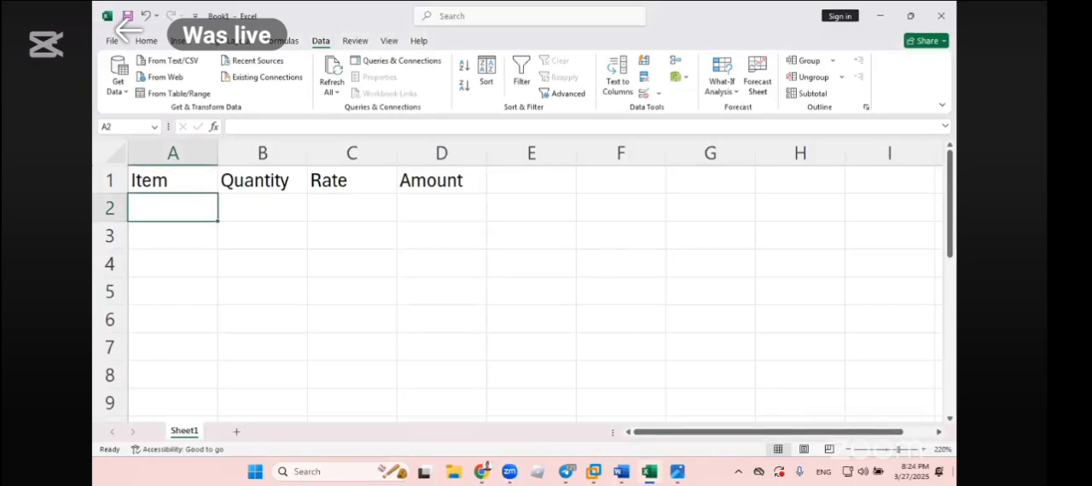
text(copy)
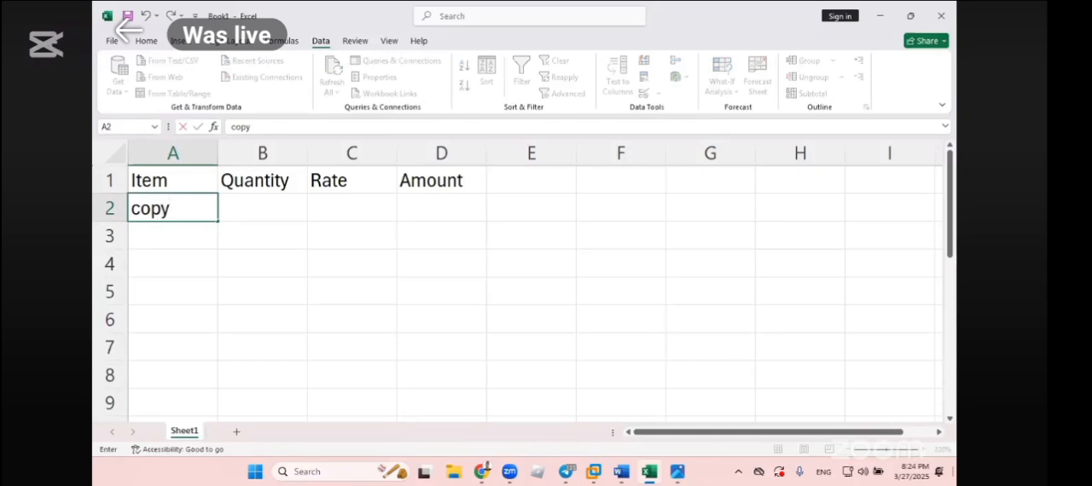
key(Tab)
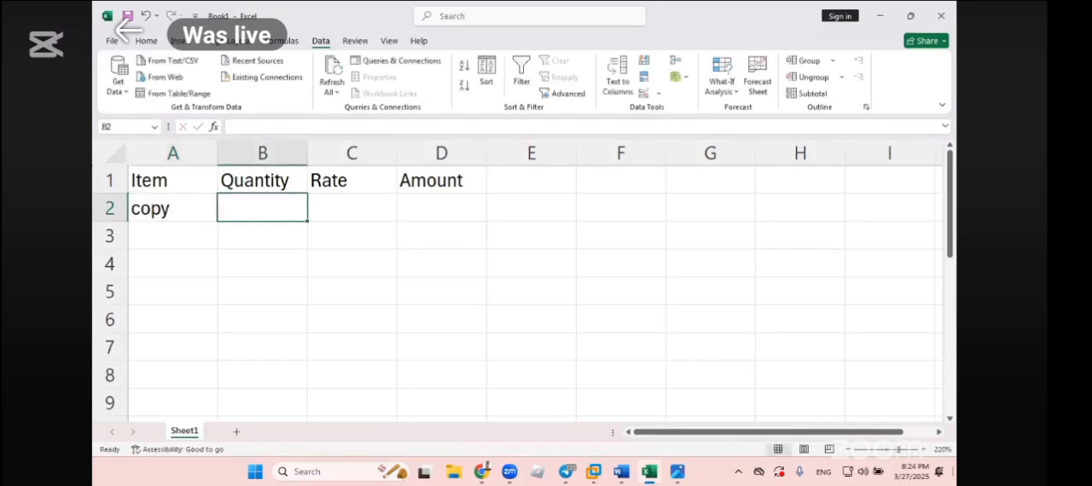
text(25)
key(Tab)
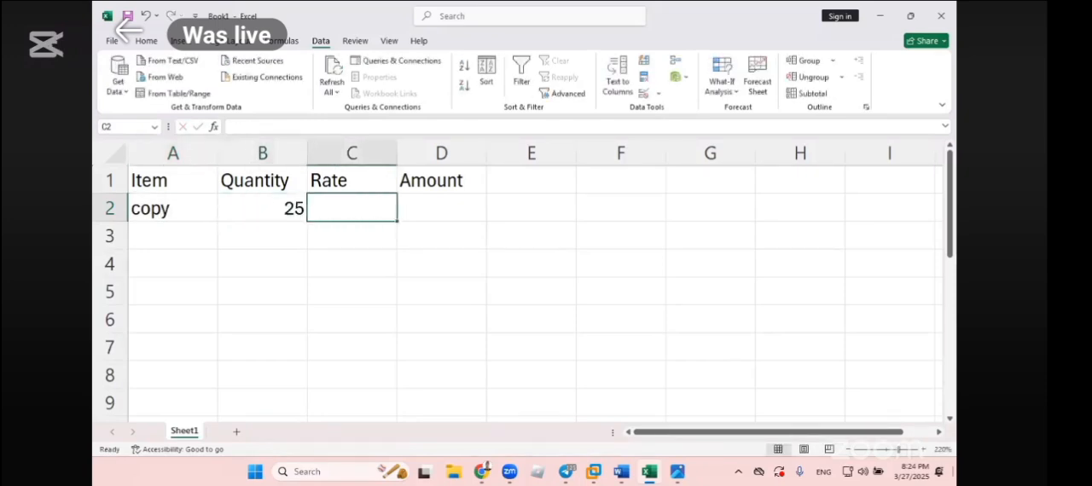
text(30)
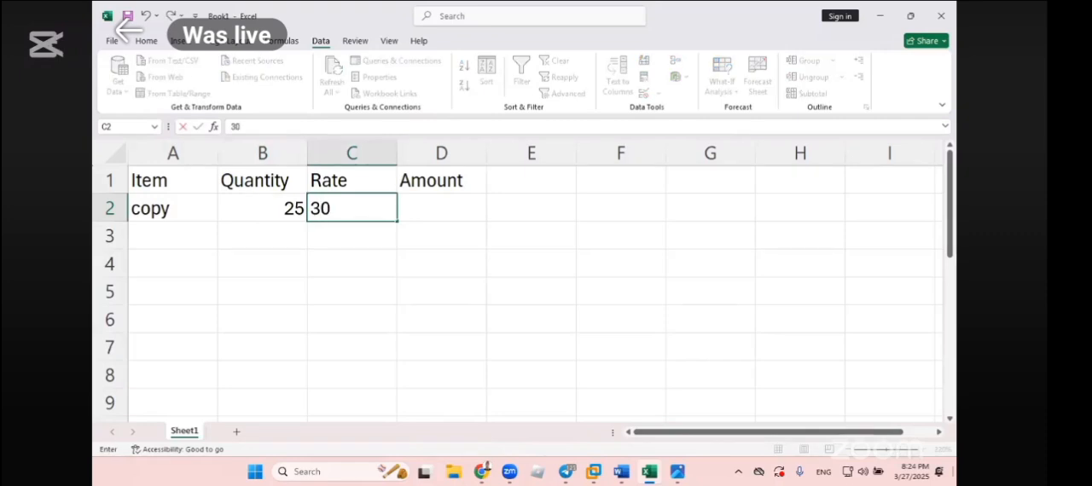
key(Tab)
- Calculate the amount for the copy item in D2 with the formula =B2*C2
text(=)
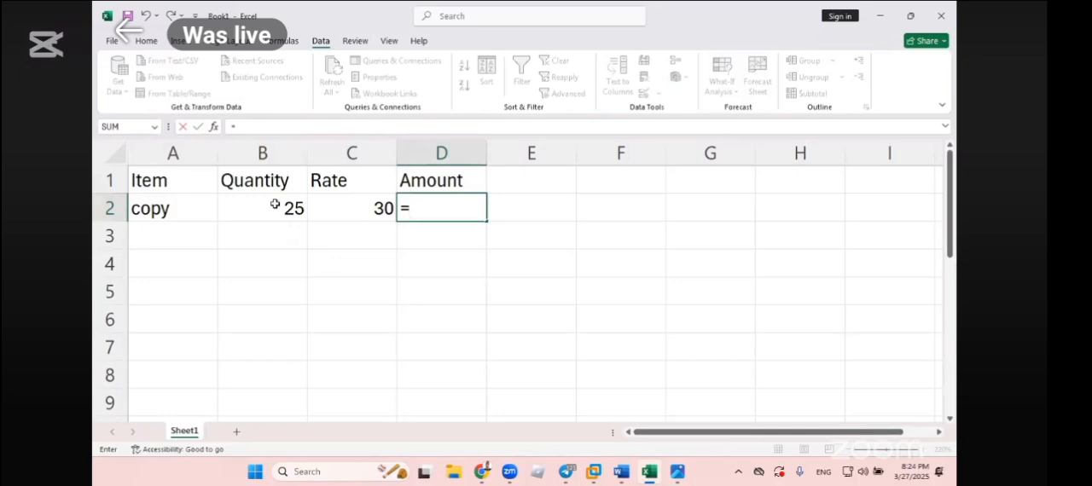
click(275, 204)
text(*)
click(343, 206)
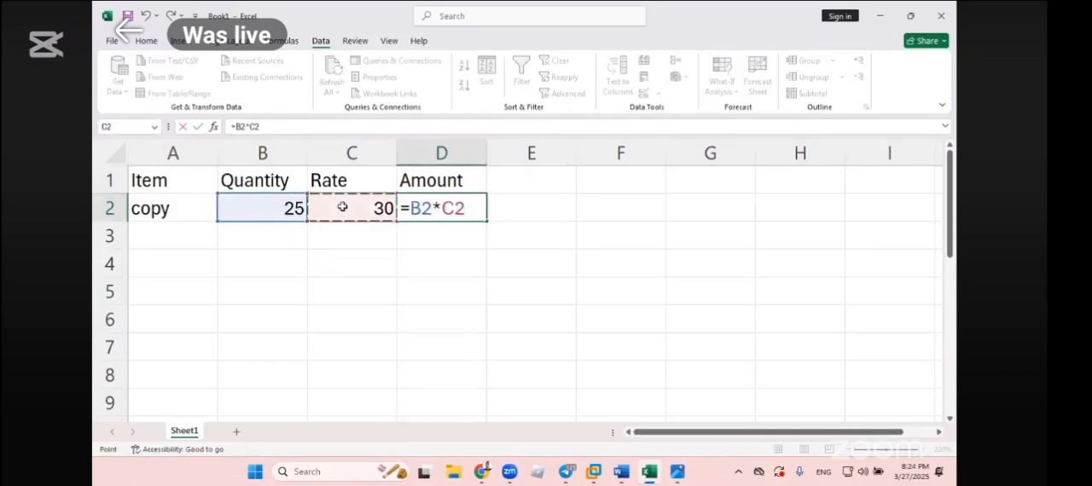
key(Return)
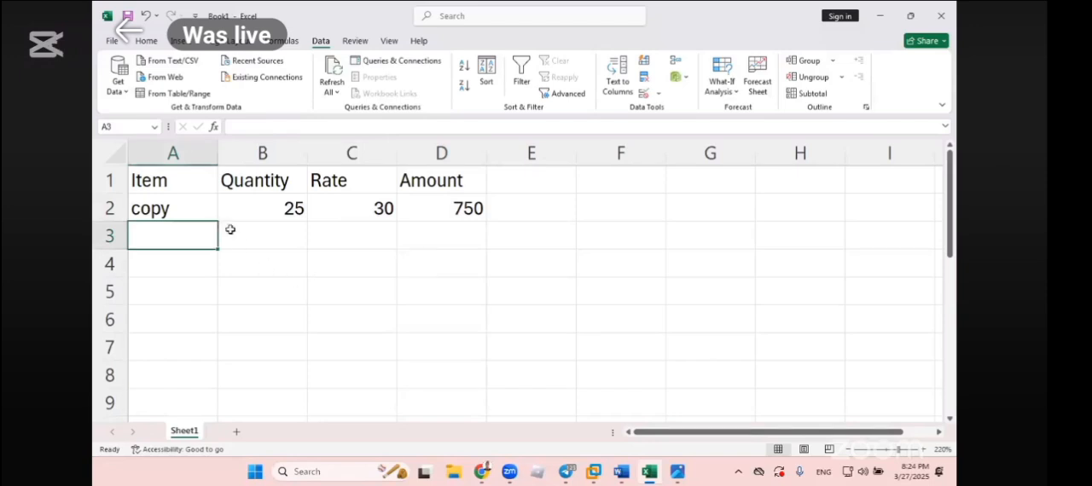
- Enter the value 500 in cell F2, apart from the item table
click(645, 209)
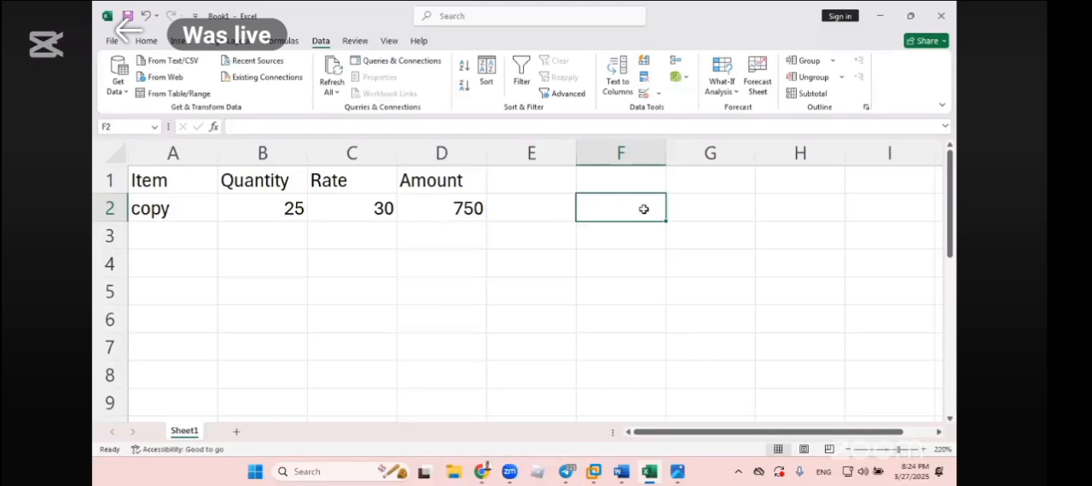
click(664, 305)
click(634, 207)
text(0)
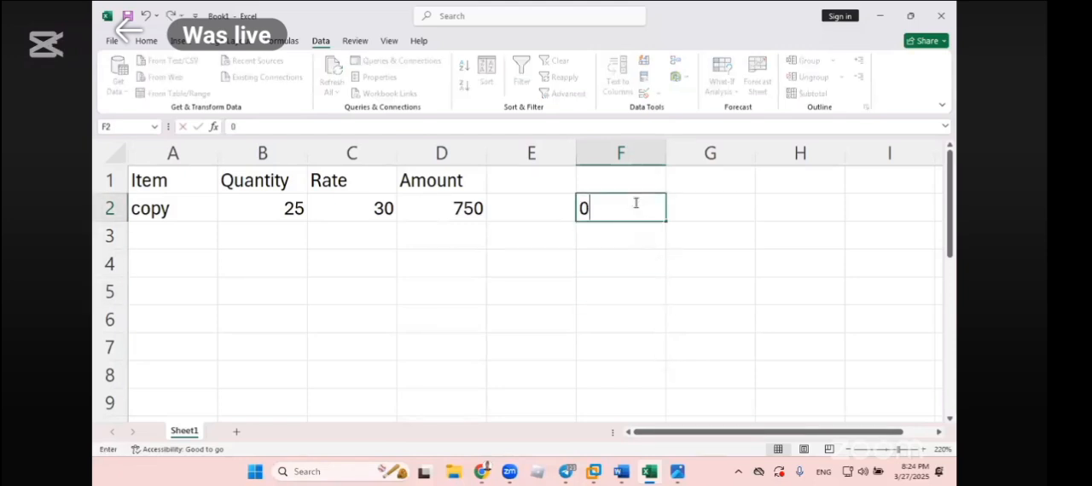
text(50)
key(BackSpace)
key(BackSpace)
key(BackSpace)
text(500)
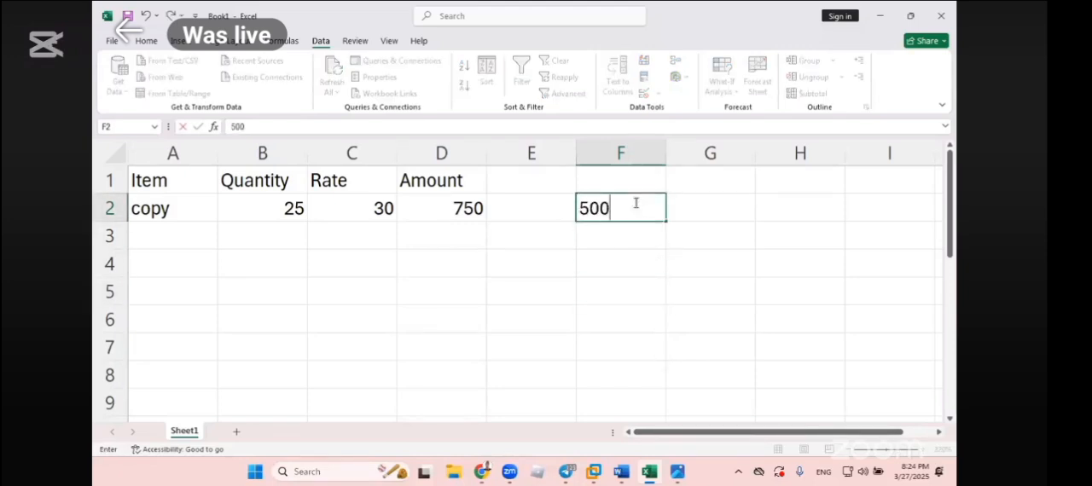
key(Return)
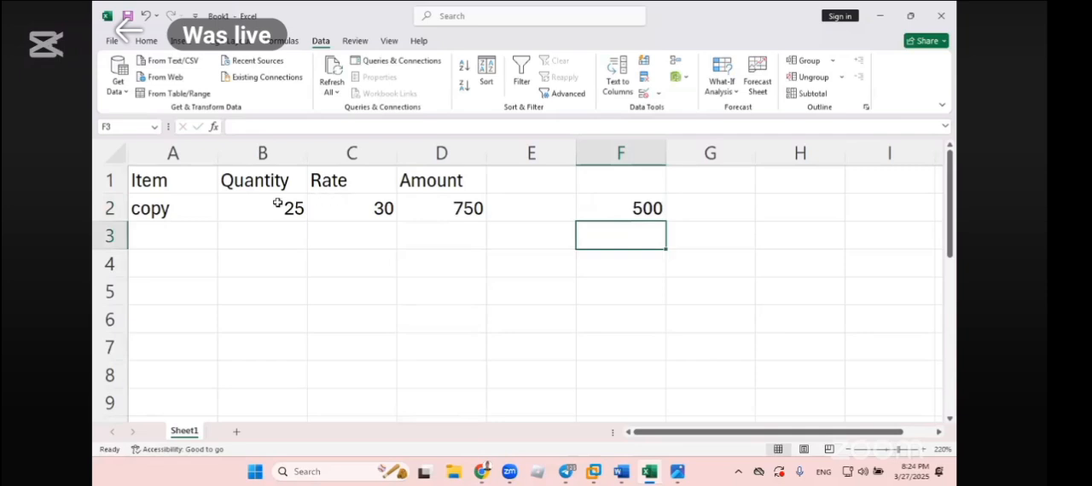
- Examine the quantity and rate inputs in row 2 and the formula behind the Amount cell
click(278, 204)
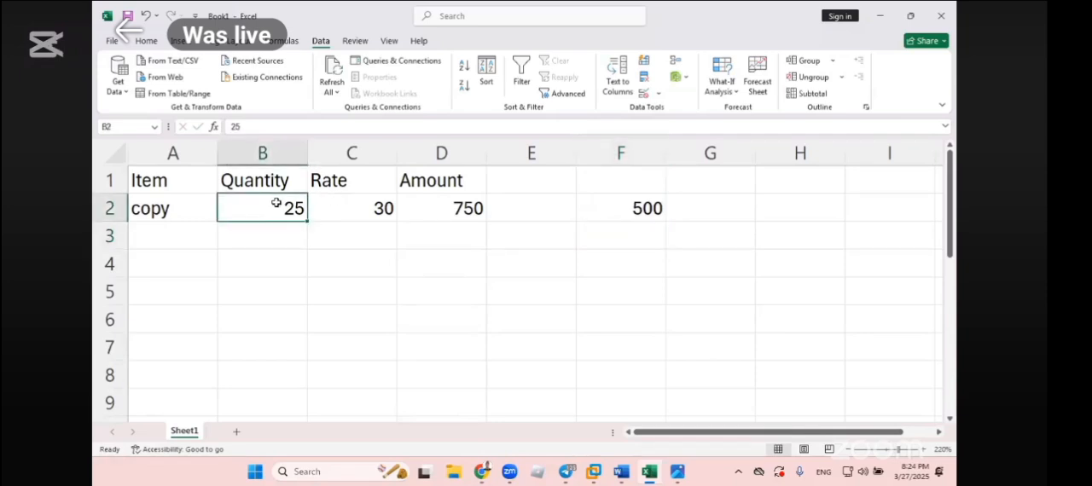
click(350, 200)
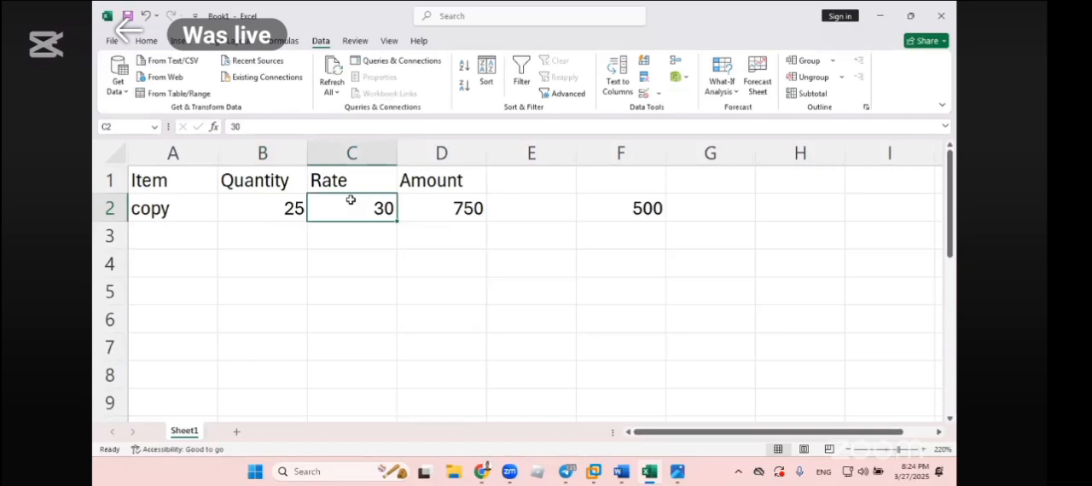
double_click(443, 201)
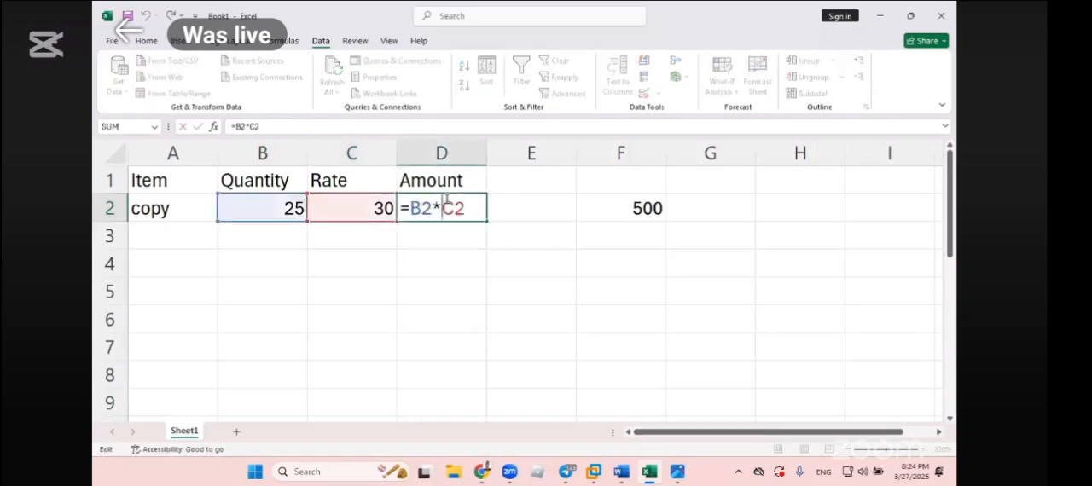
key(Return)
click(368, 206)
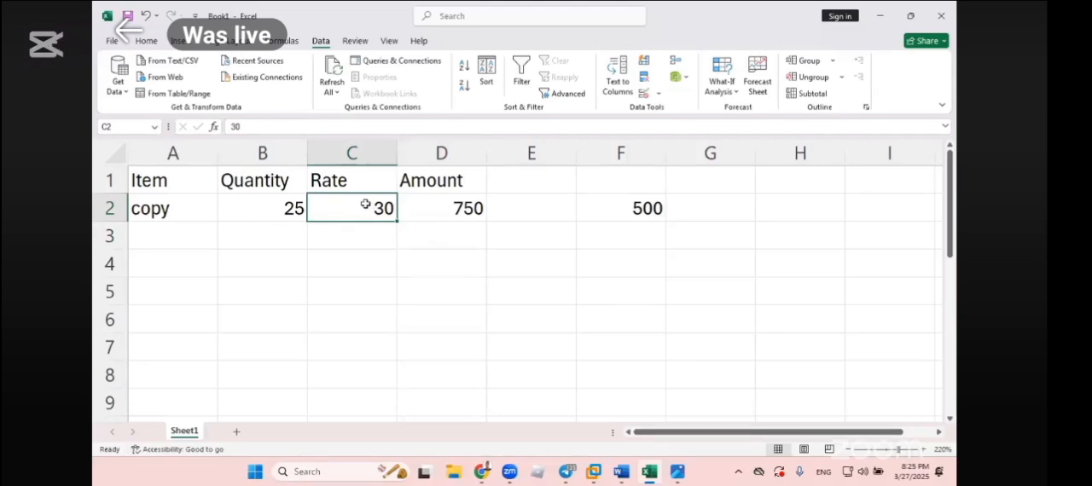
click(291, 209)
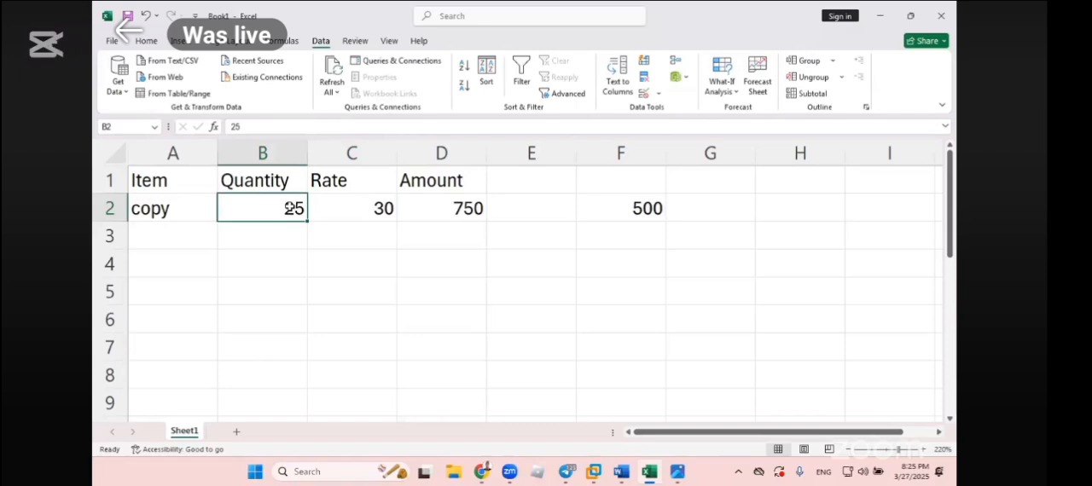
click(422, 265)
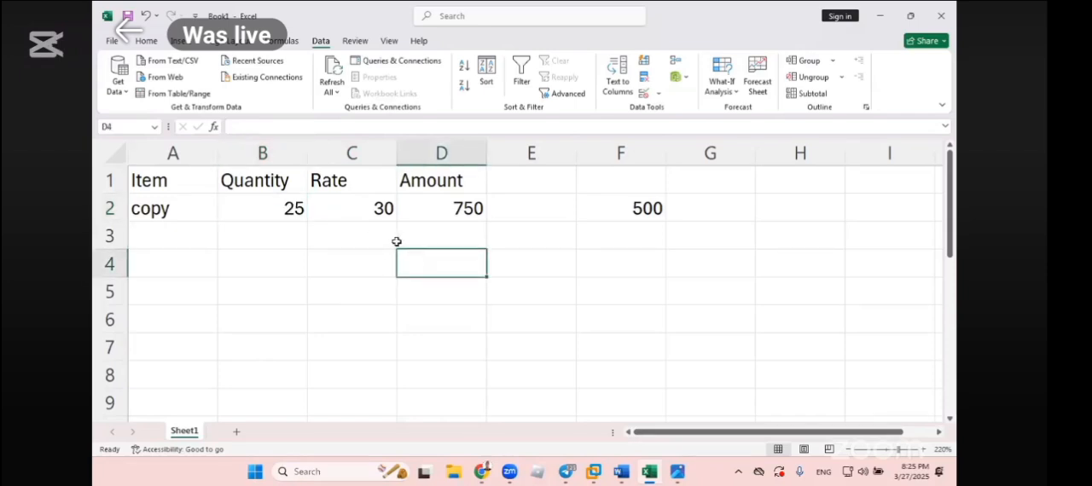
click(585, 208)
click(446, 278)
- Switch to the Word notes to review the Goal Seek definition, select part of its Nepali explanation, and return to the Excel sheet
click(621, 472)
scroll(495, 385, up, 8)
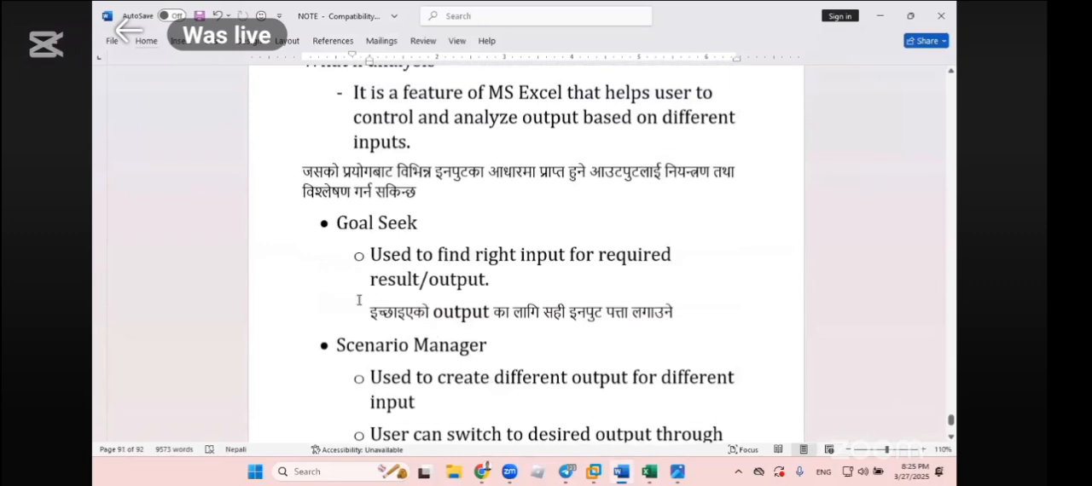
drag(369, 313, 543, 313)
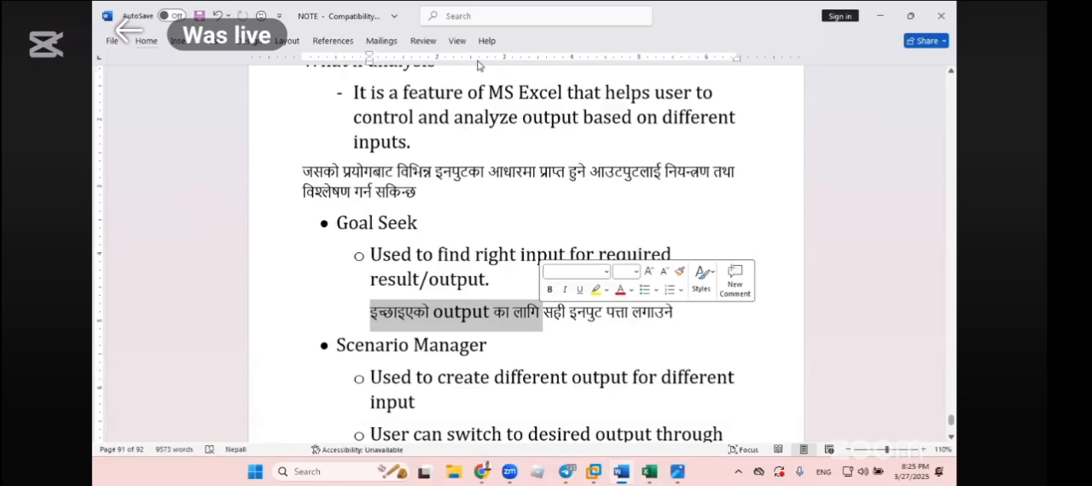
click(880, 15)
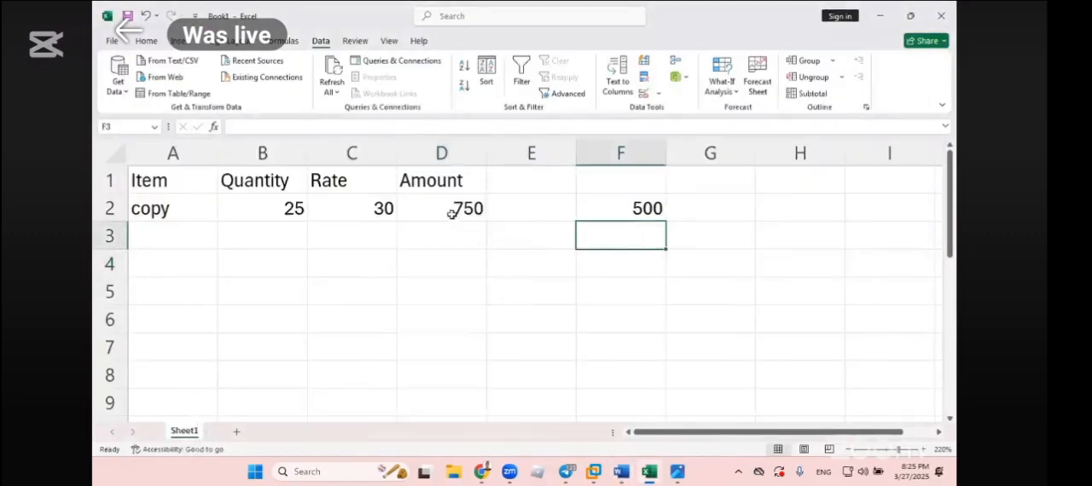
- Compare the calculated Amount in D2 with the desired value in F2, and examine the quantity and rate cells that determine it
click(452, 212)
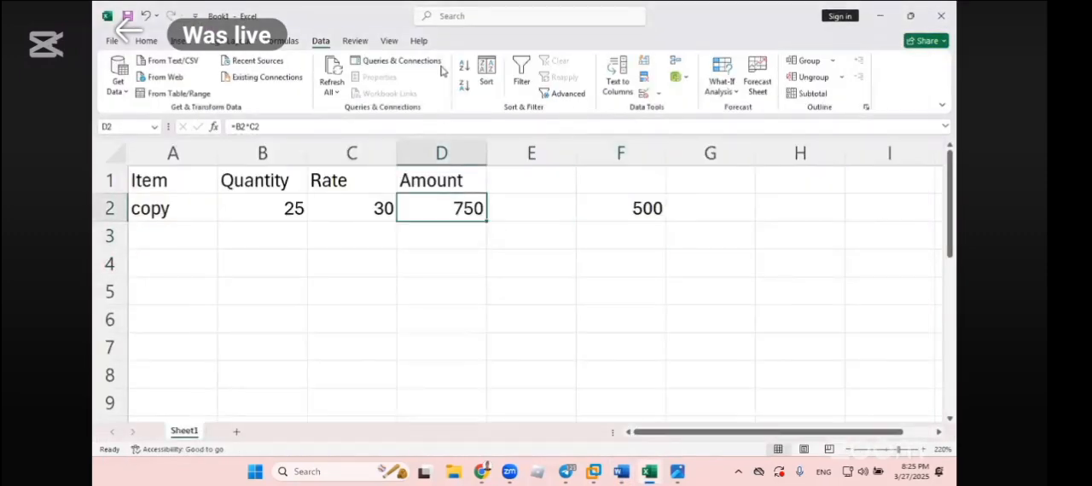
key(Right)
key(Right)
click(481, 18)
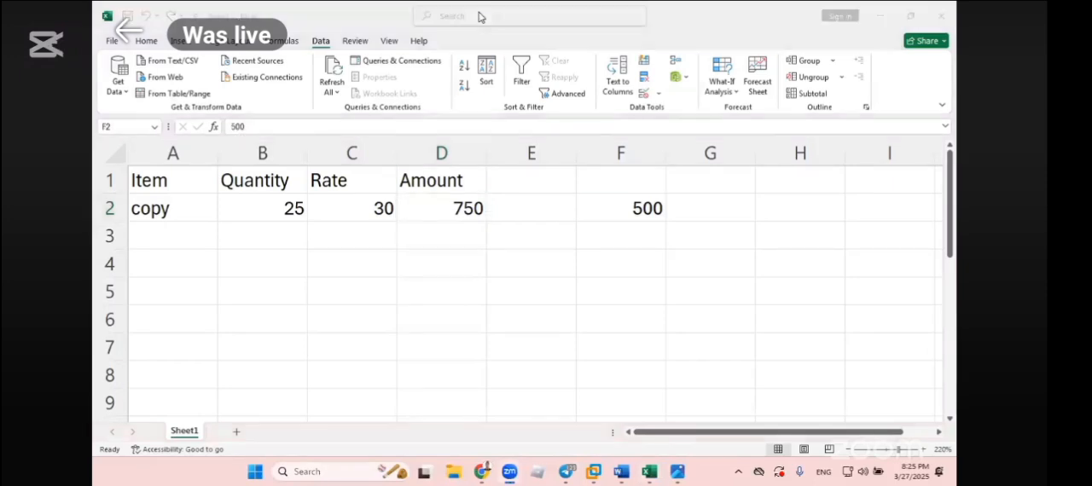
click(147, 211)
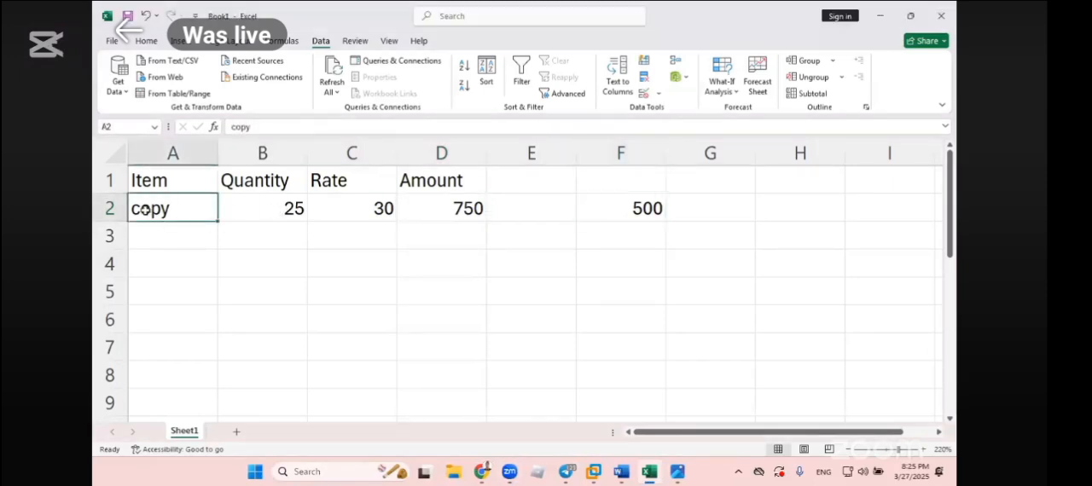
click(277, 209)
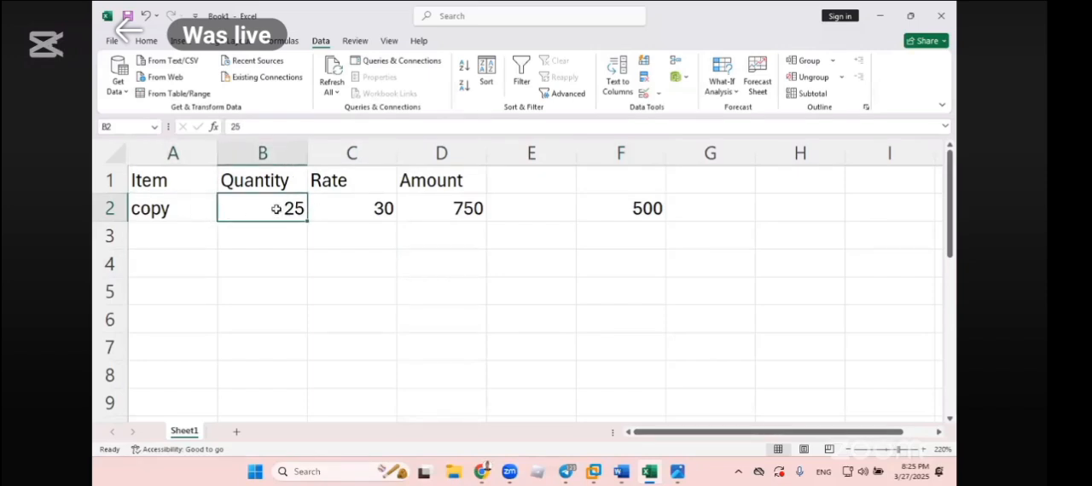
click(356, 209)
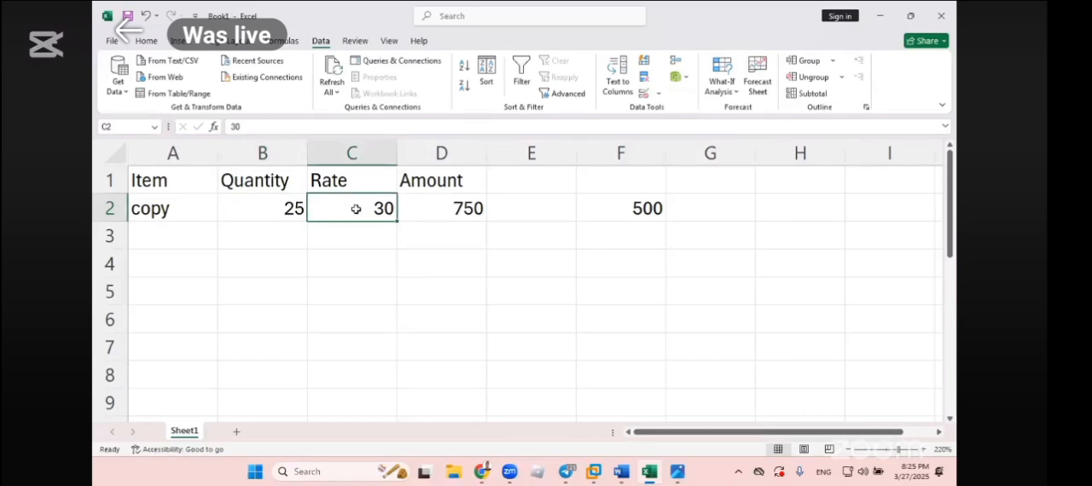
click(479, 209)
click(360, 211)
click(642, 210)
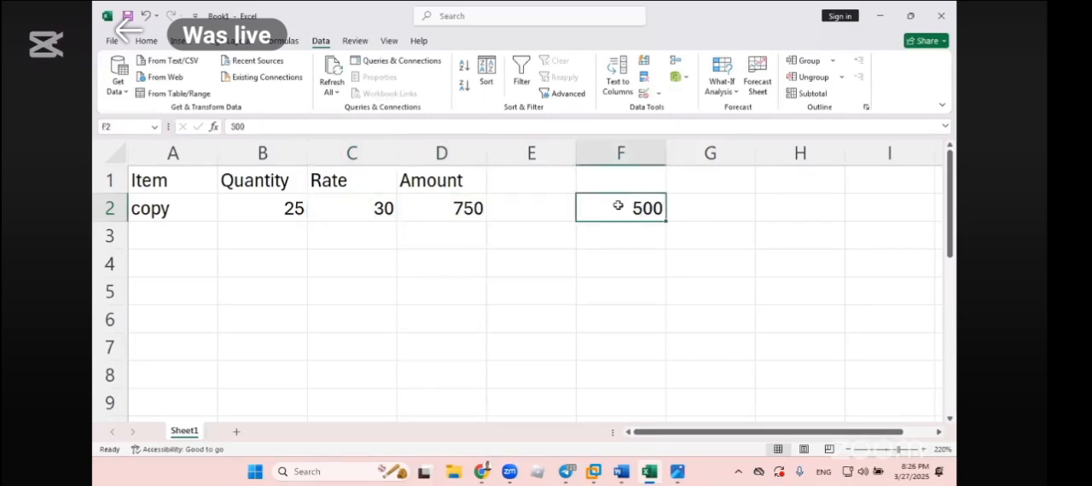
click(472, 210)
click(646, 210)
click(414, 205)
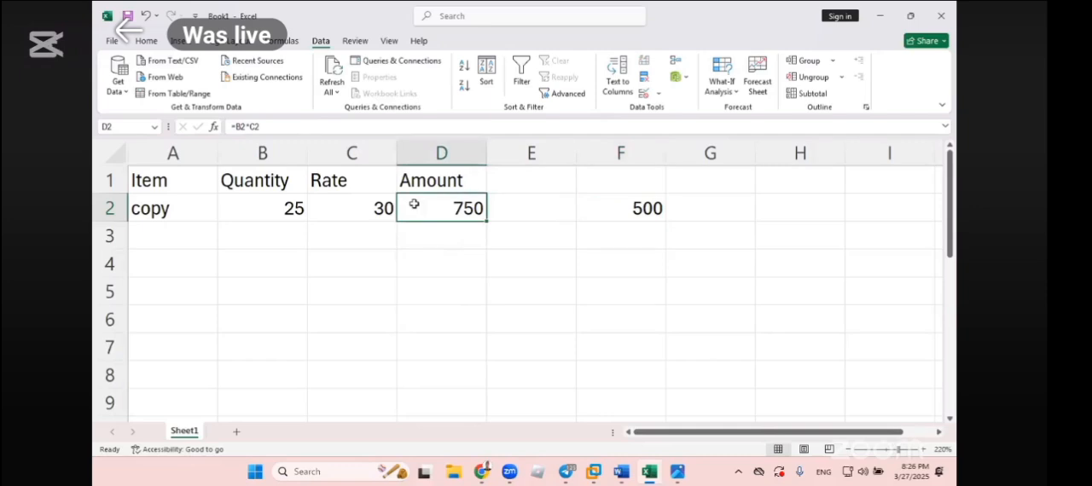
click(624, 204)
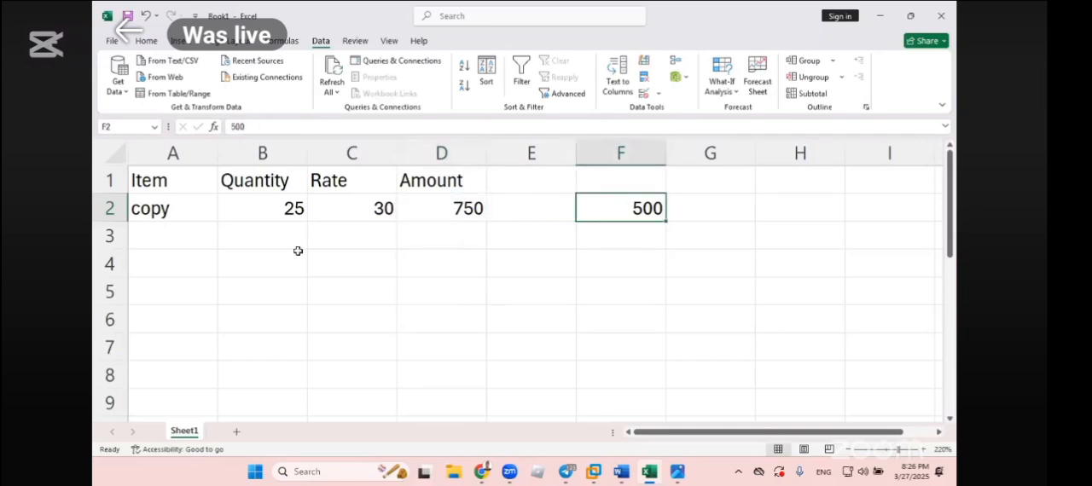
click(275, 202)
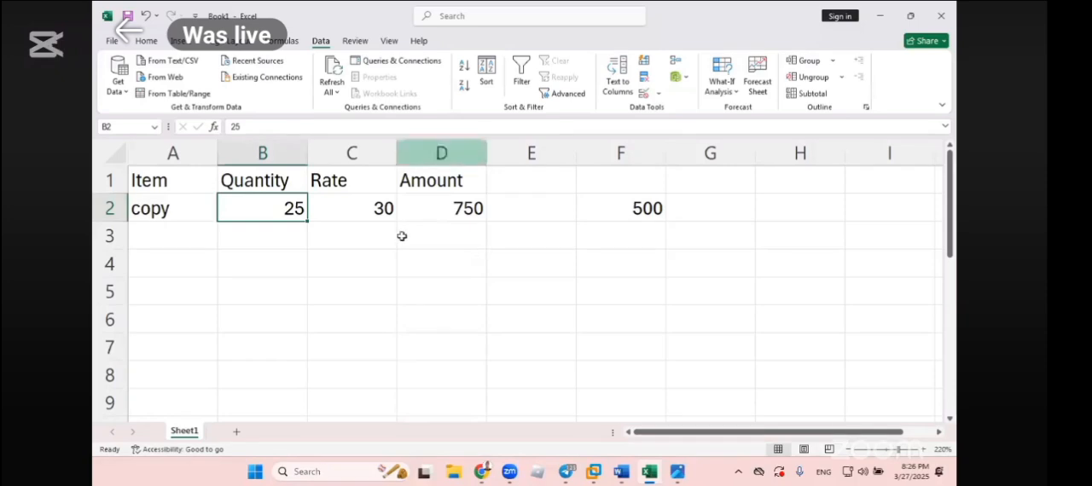
click(426, 215)
click(433, 245)
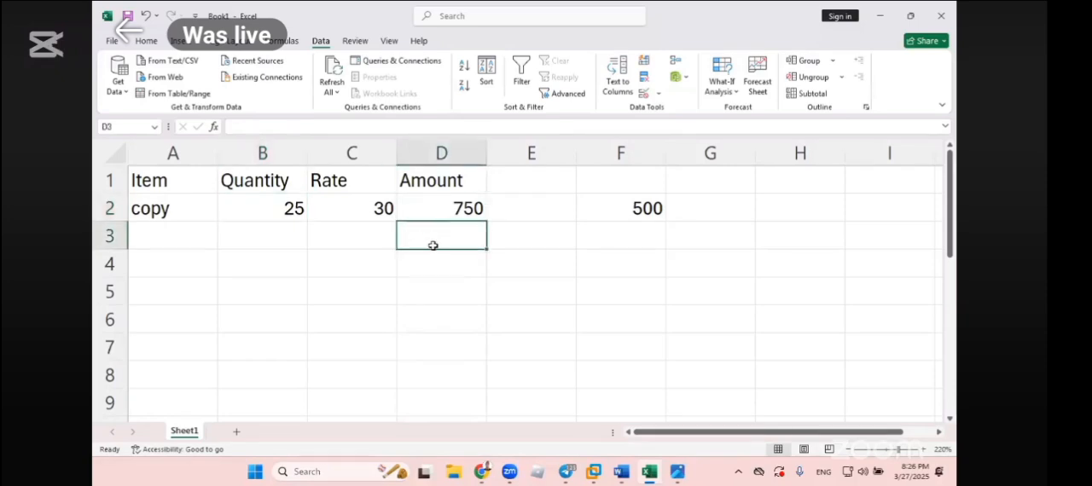
click(646, 211)
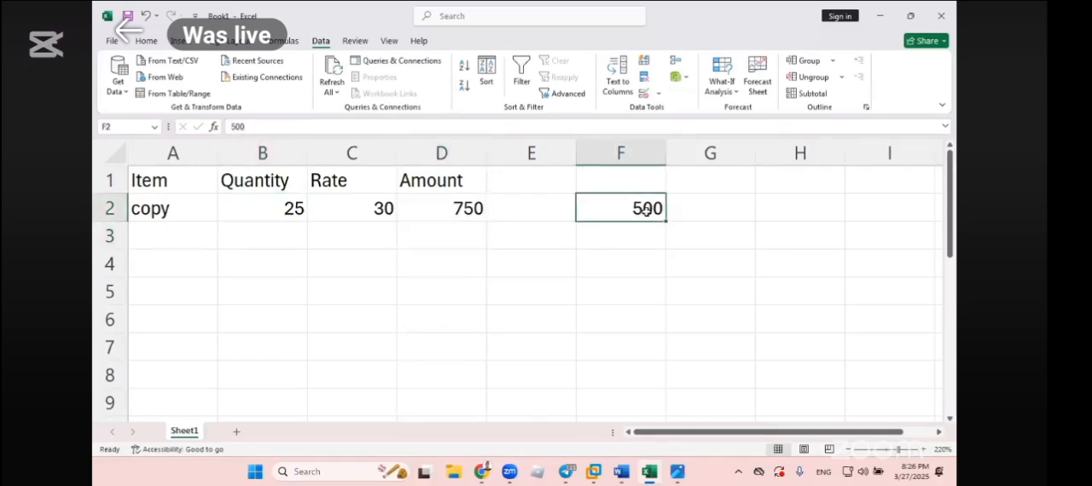
click(315, 207)
click(264, 203)
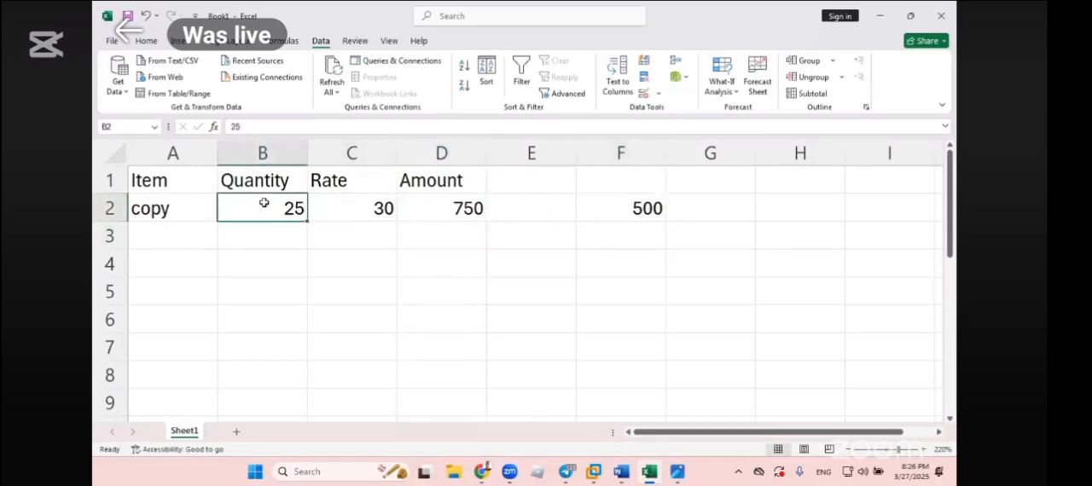
click(309, 263)
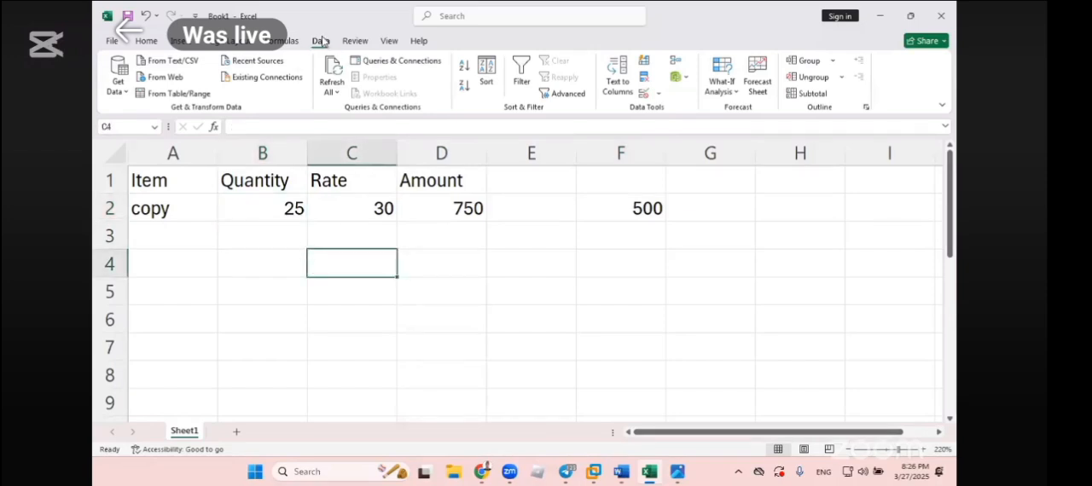
click(731, 91)
click(738, 131)
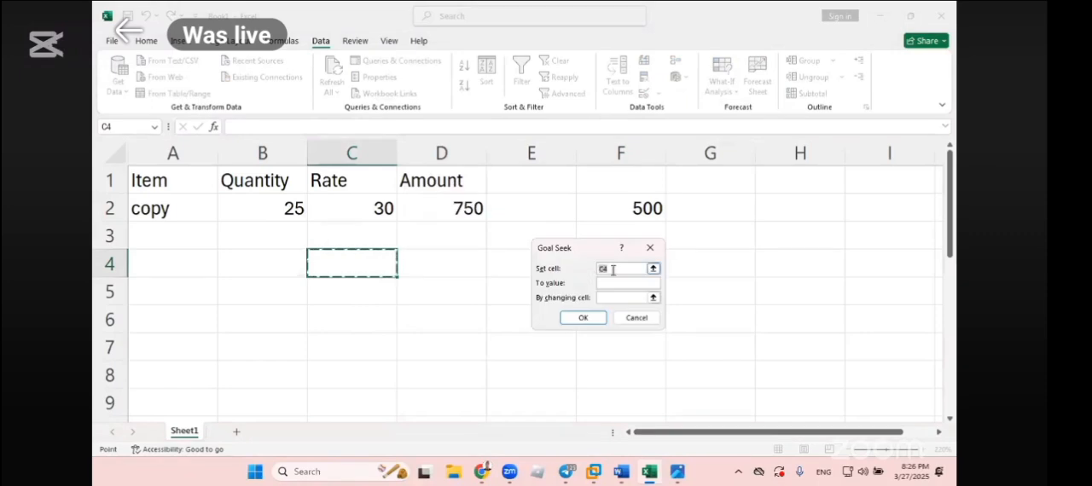
click(469, 210)
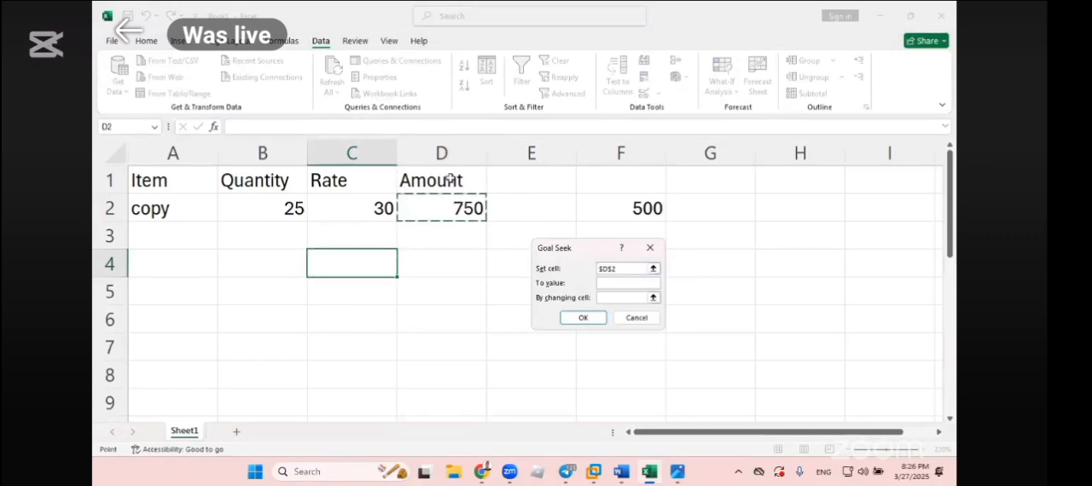
click(607, 269)
click(635, 320)
- Run Goal Seek on the Amount cell D2 with a target value of 500 by changing the quantity in B2, and keep the solution
click(469, 209)
click(722, 84)
click(747, 128)
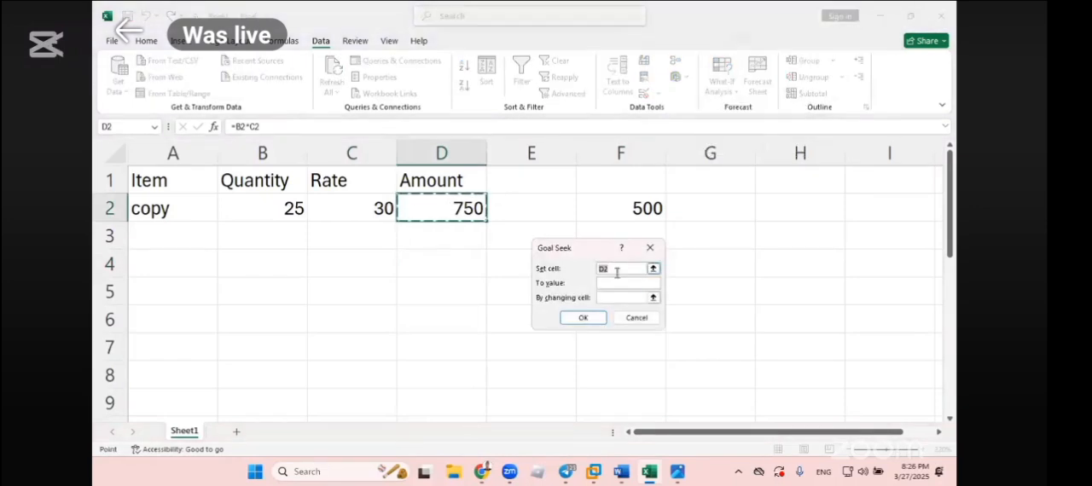
click(609, 283)
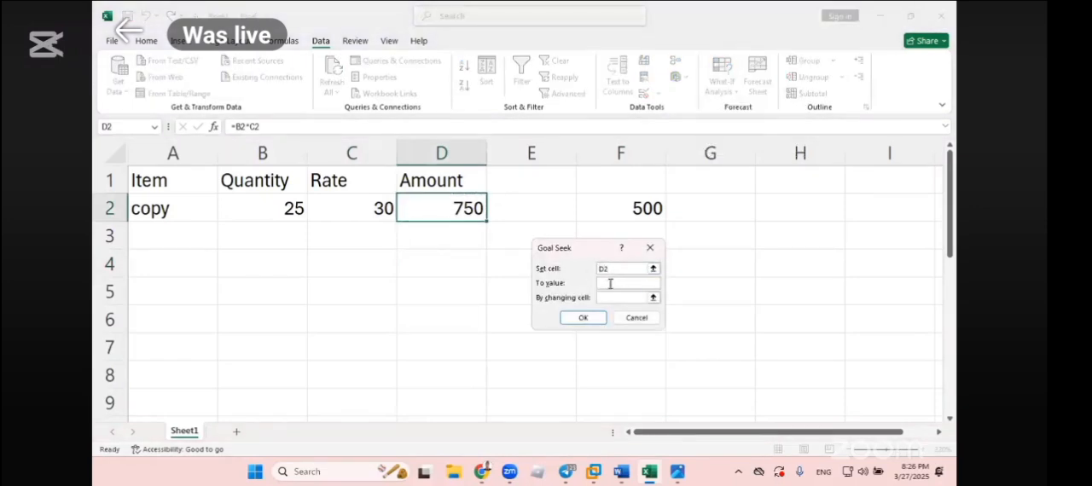
text(500)
click(617, 298)
click(273, 206)
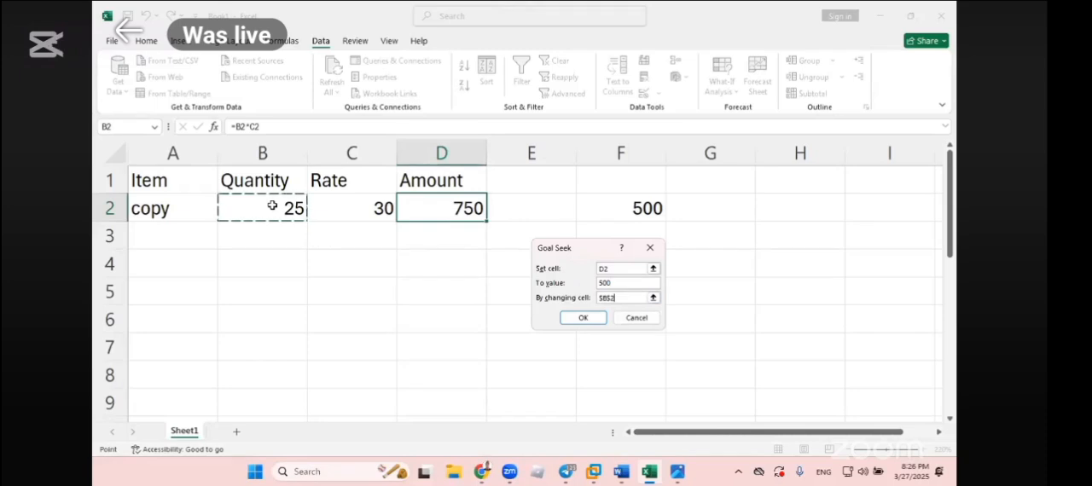
click(583, 318)
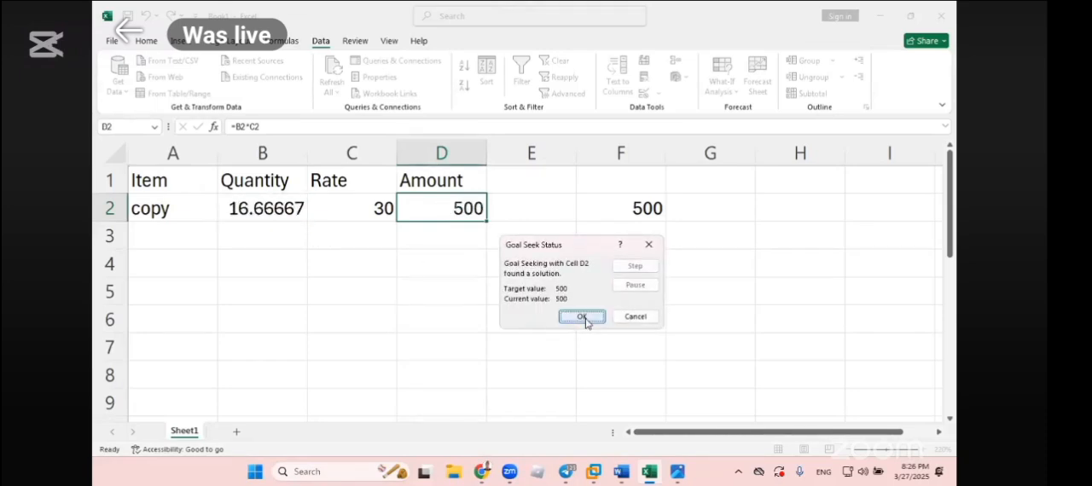
click(583, 316)
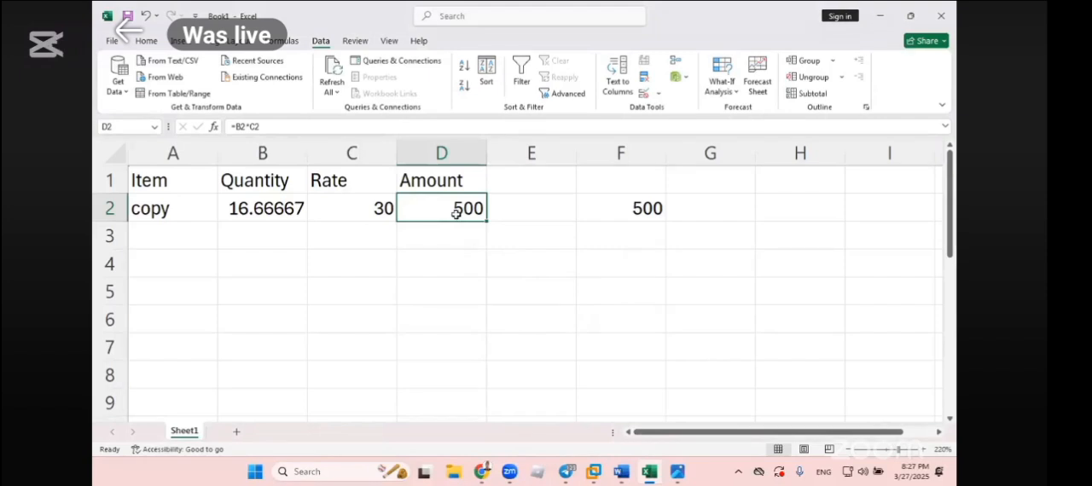
- Examine the solved quantity in B2 and the Amount formula in D2
click(261, 212)
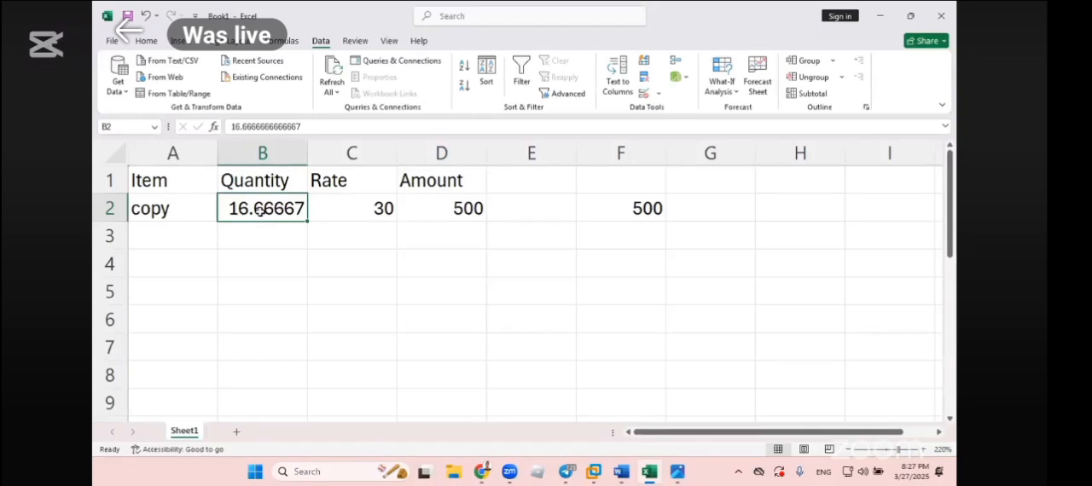
click(453, 209)
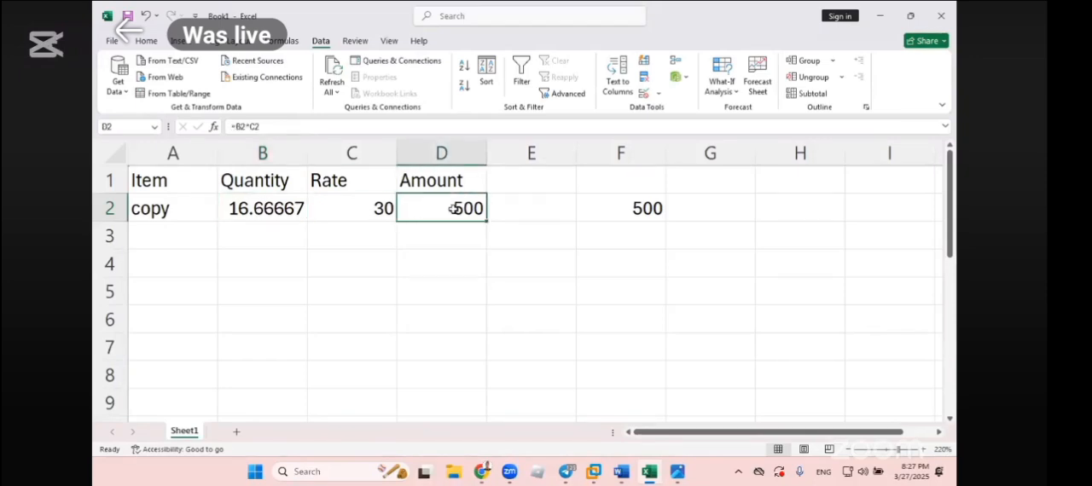
key(Left)
key(Left)
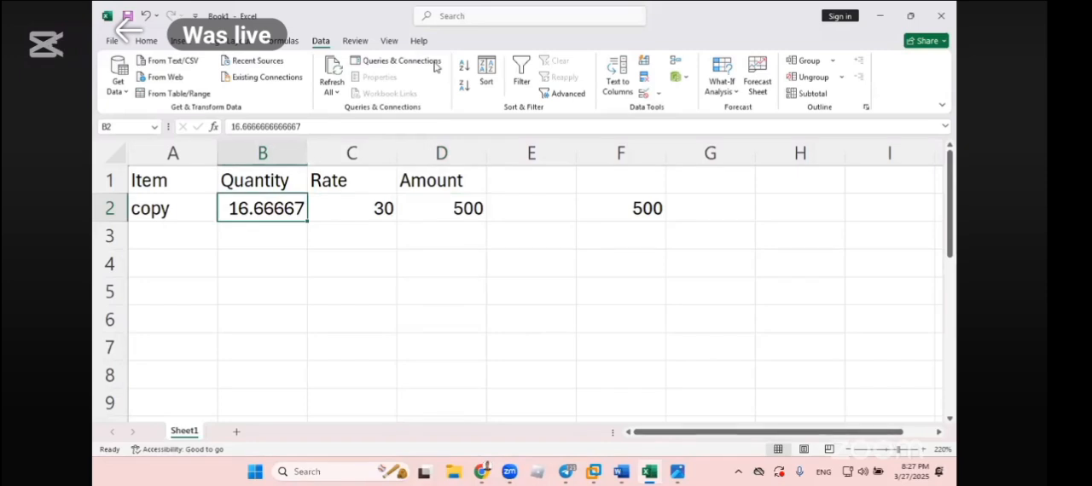
click(435, 63)
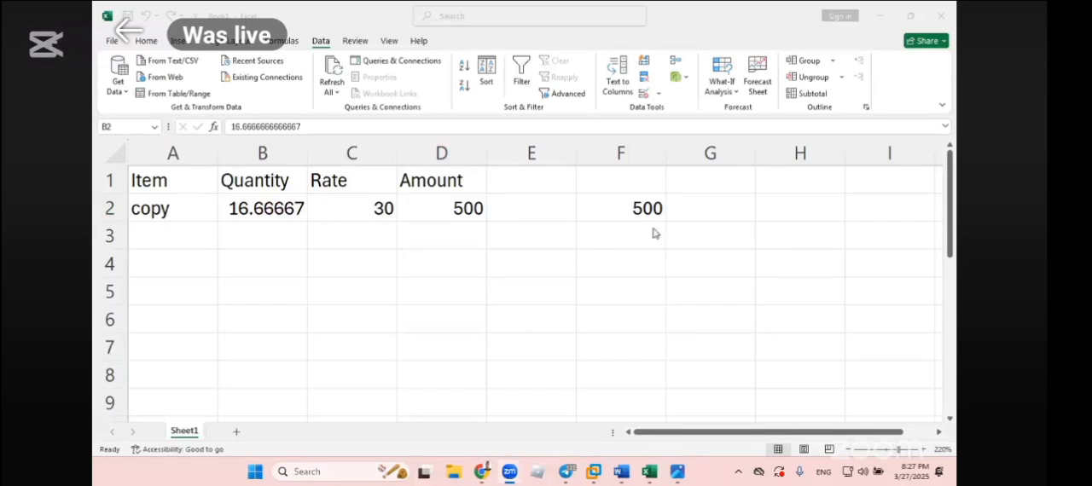
- Delete the reference value 500 from cell F2
click(643, 254)
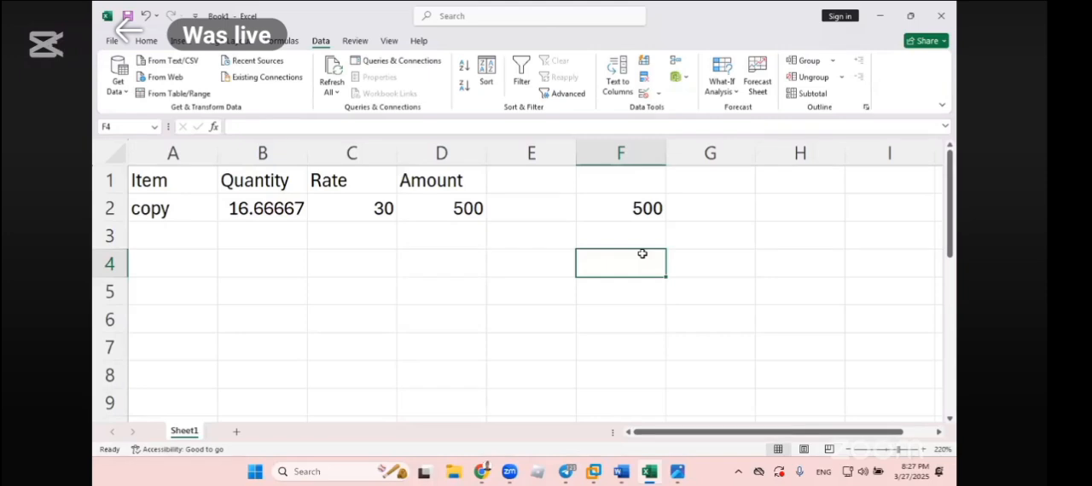
click(644, 211)
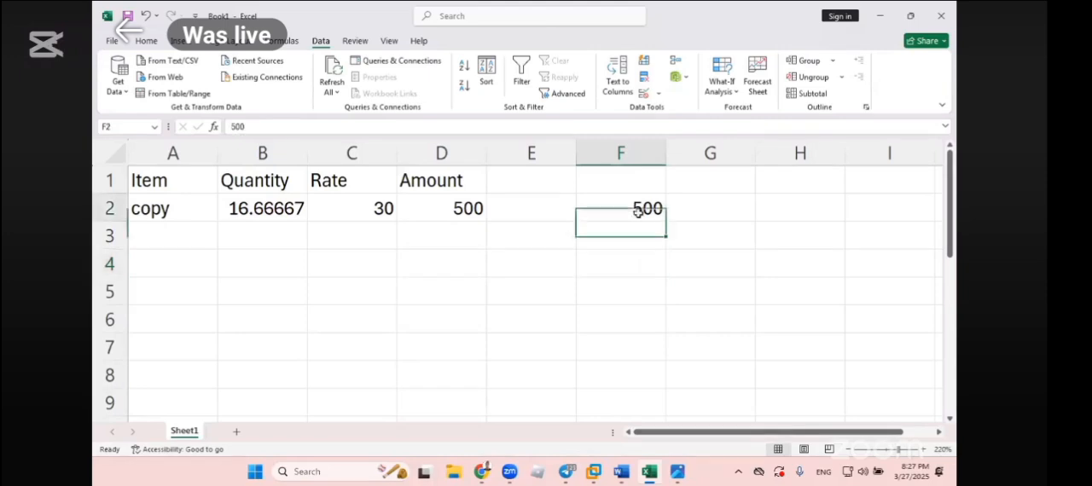
key(Delete)
click(547, 254)
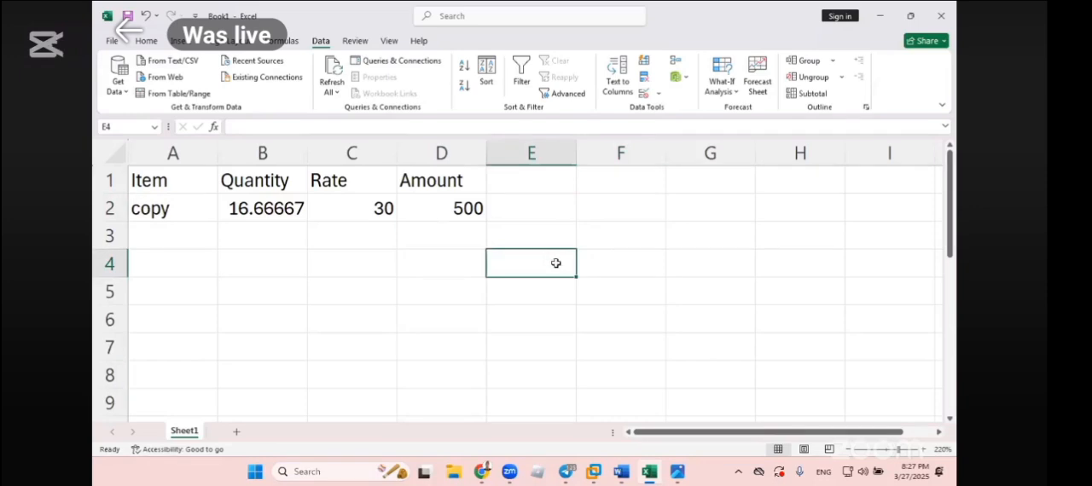
- Recheck the Amount and Quantity cells against the Goal Seek and Scenario Manager notes in Word, and return to the Excel sheet
click(454, 198)
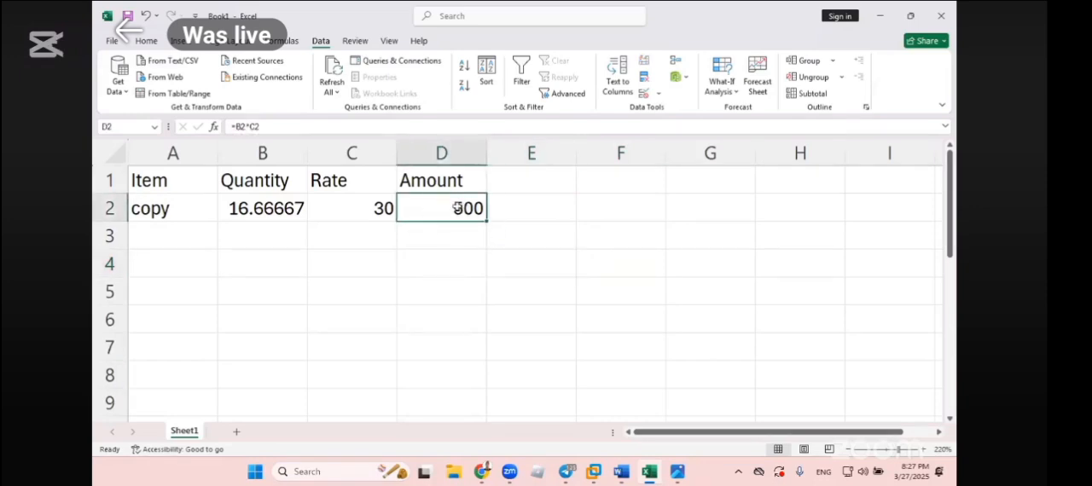
drag(261, 213, 262, 223)
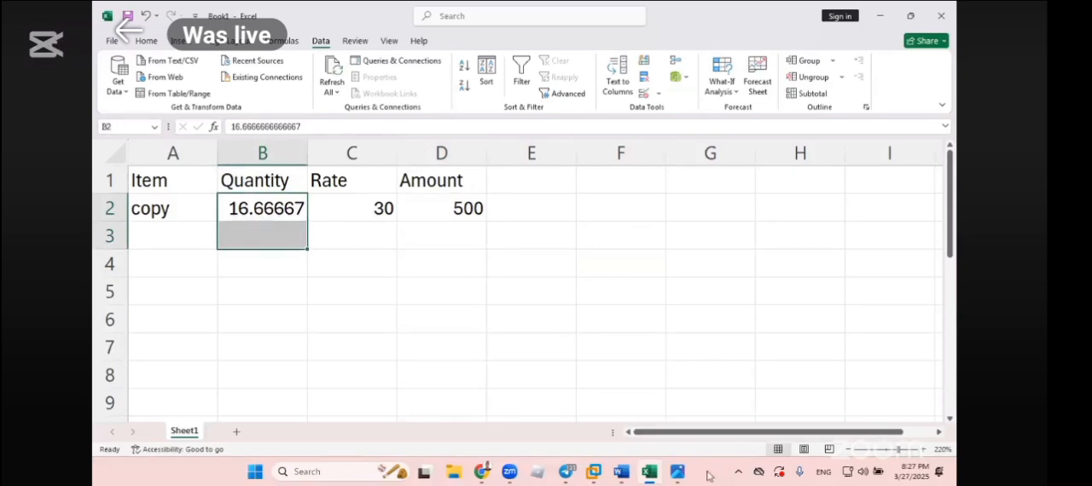
click(621, 473)
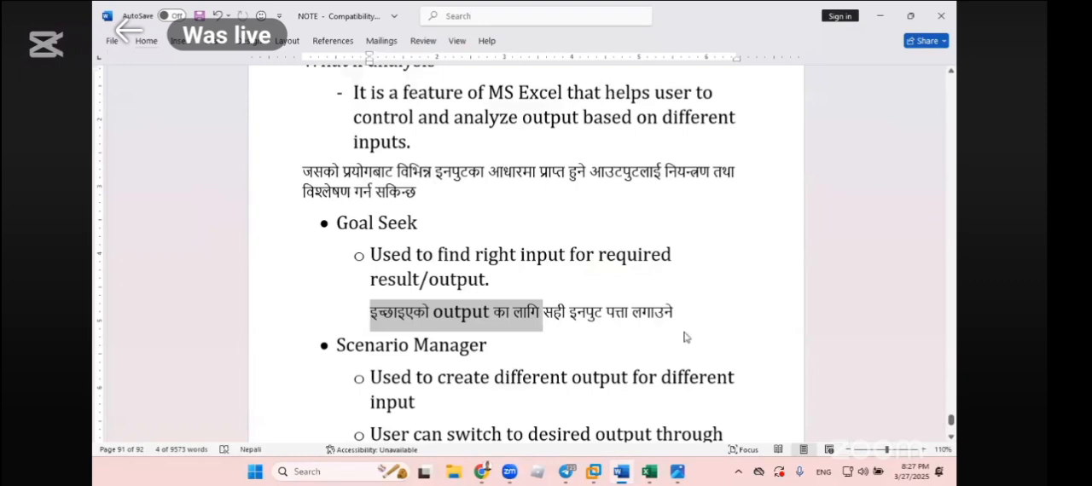
scroll(687, 338, down, 5)
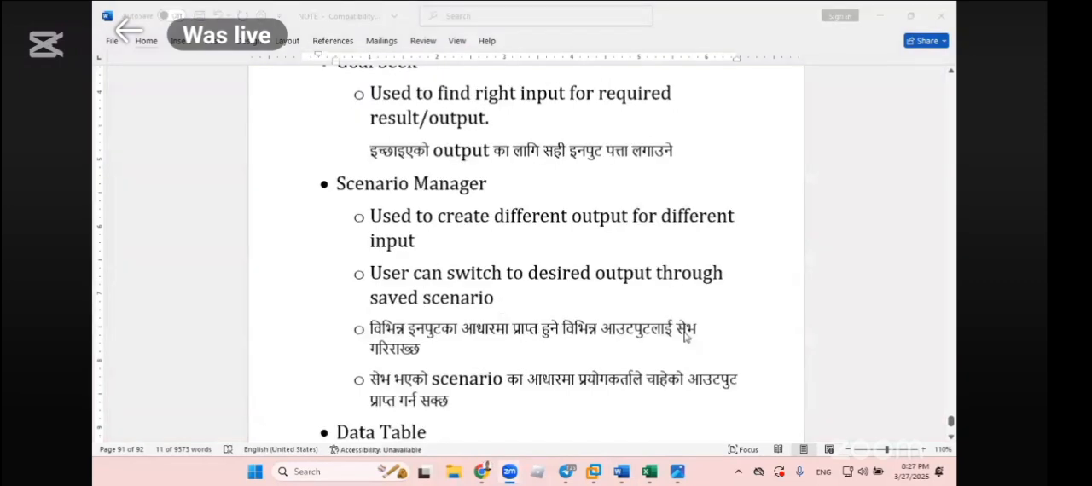
scroll(612, 214, up, 2)
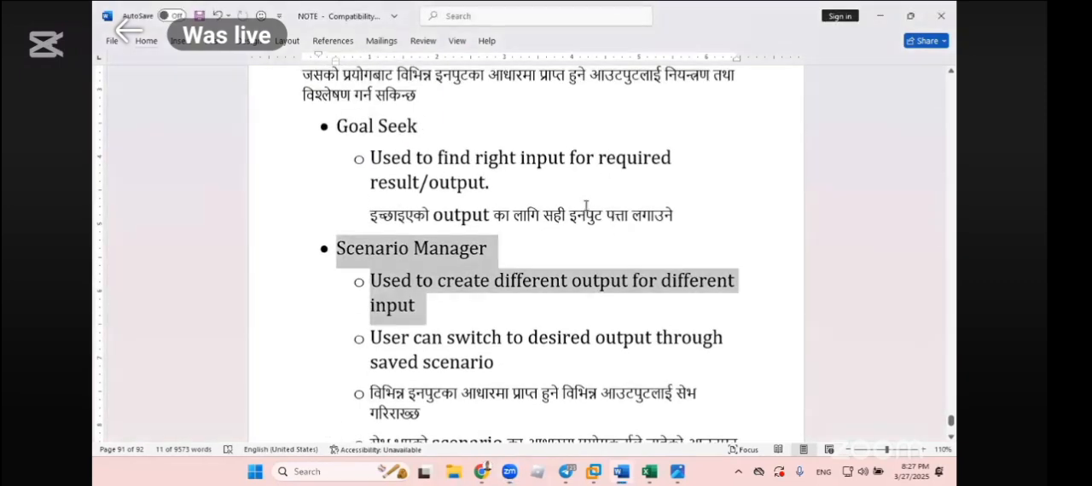
click(585, 215)
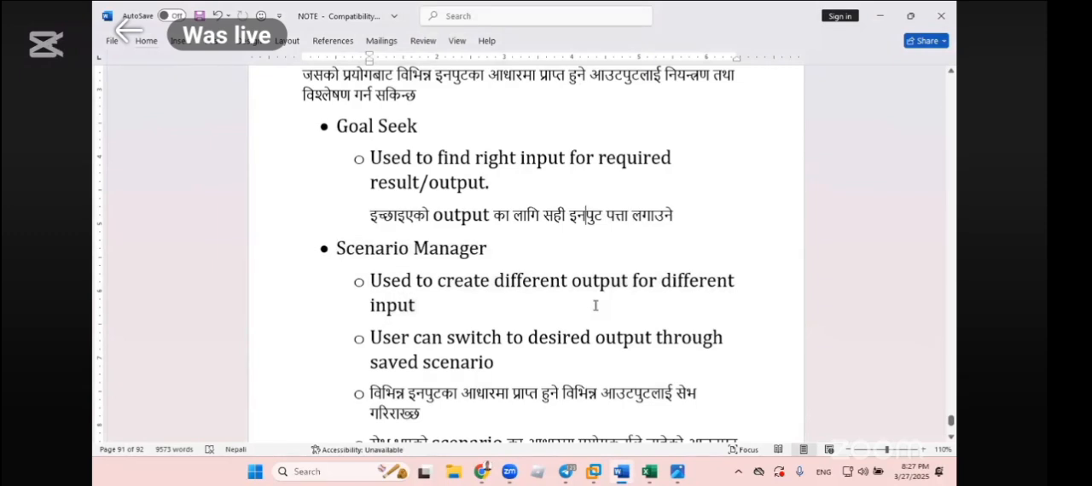
click(894, 17)
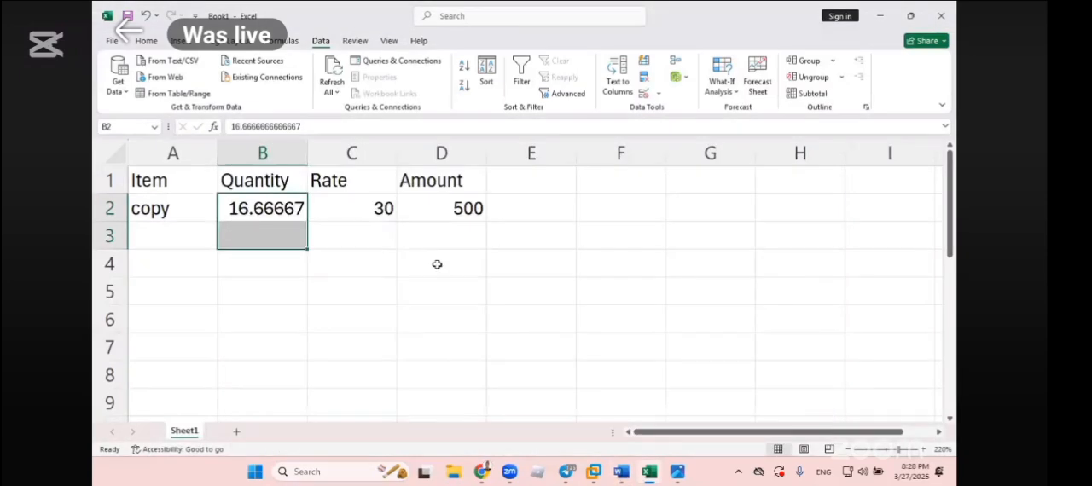
- Enter trial values 5 in B5 and 10 in C5, below the item table
click(253, 290)
text(5)
key(Tab)
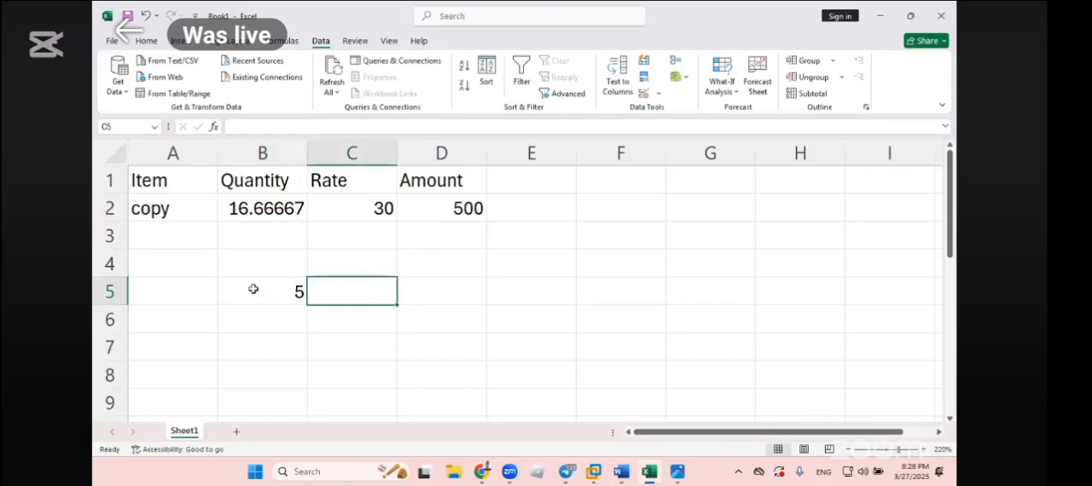
text(10)
key(Tab)
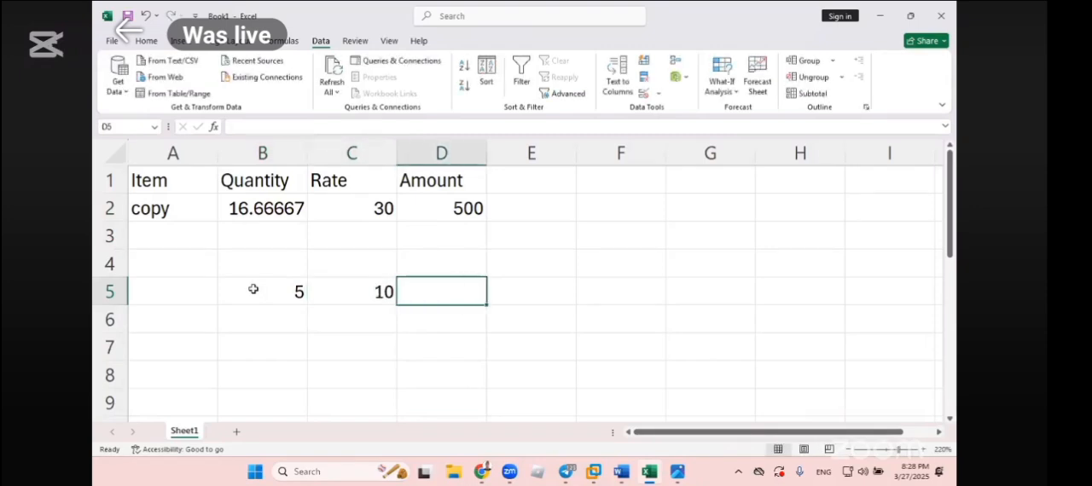
- Add the two trial values in D5 with the formula =B5+C5, and clear the trial cells B5:D5
text(=)
click(266, 285)
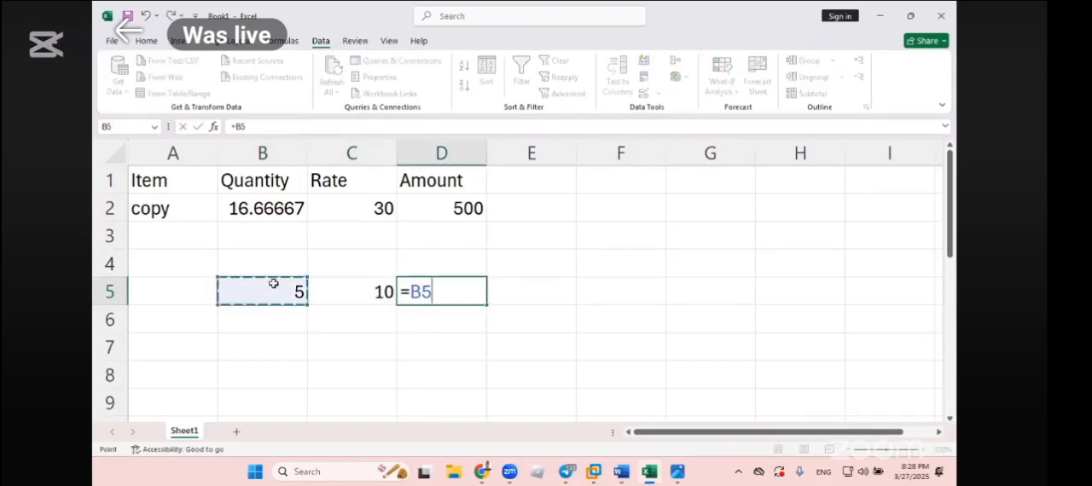
text(-)
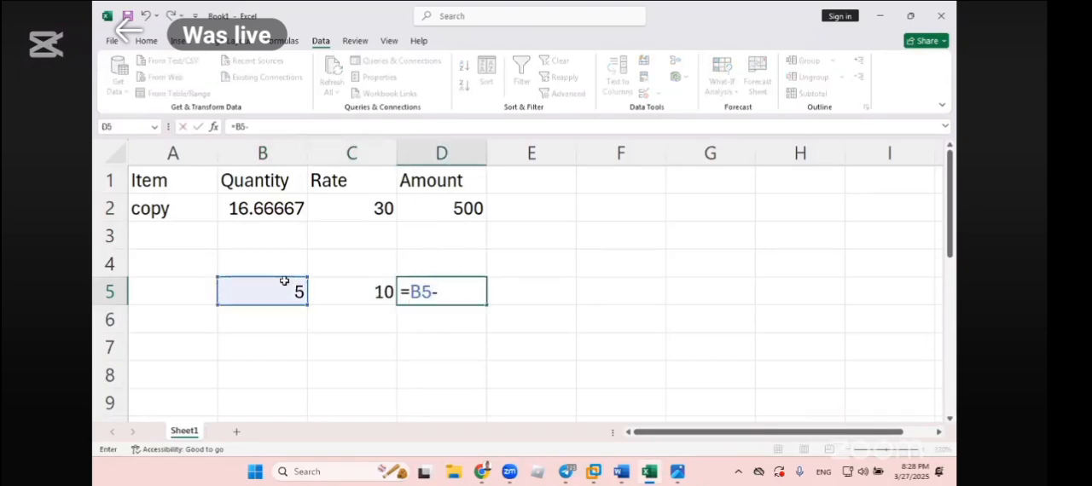
key(BackSpace)
text(+)
click(361, 291)
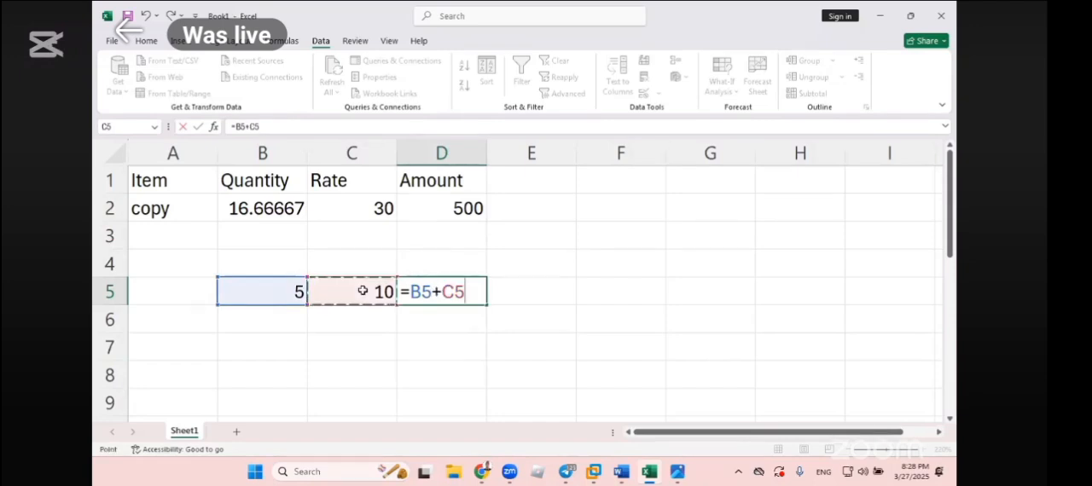
key(Return)
click(440, 294)
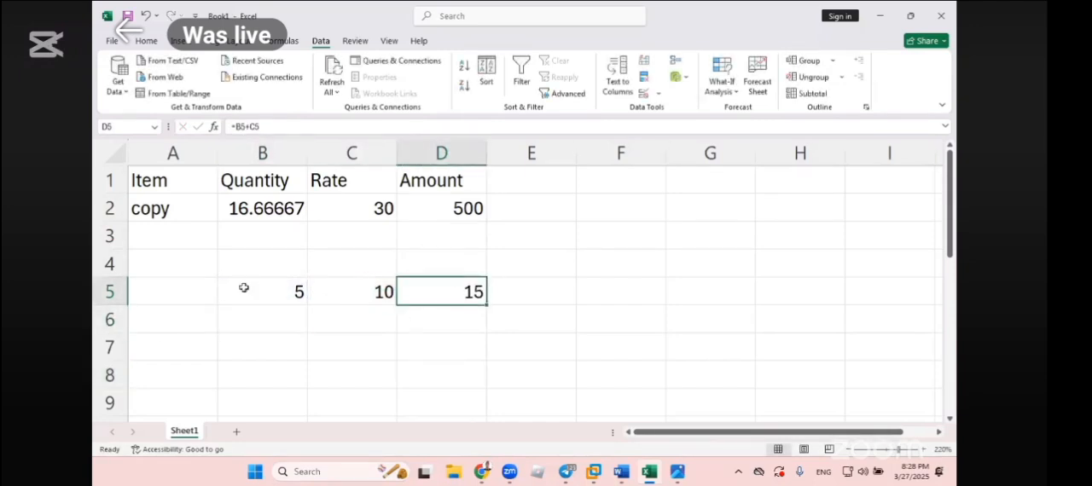
drag(256, 290, 504, 287)
key(Delete)
- Enter the values 72 in B5 and 81 in C5
click(256, 299)
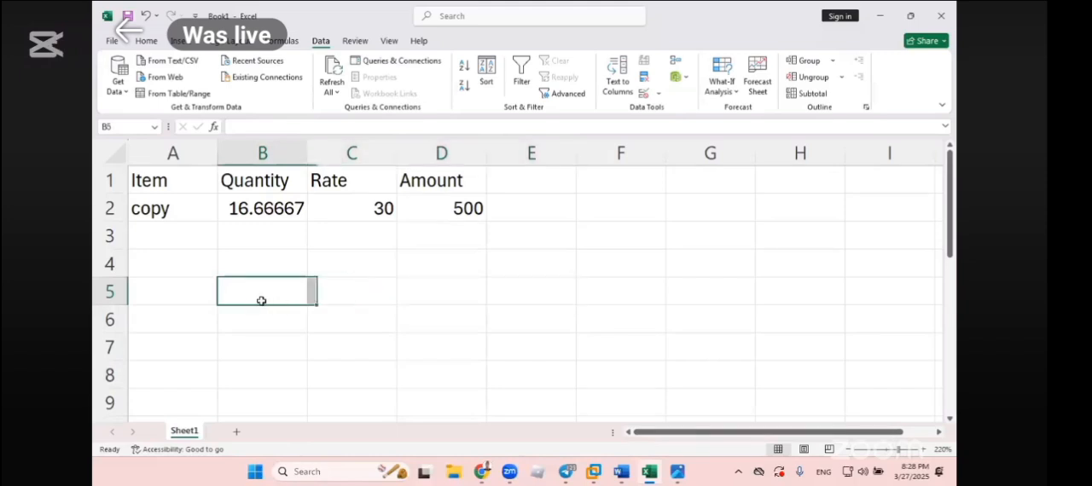
text(72)
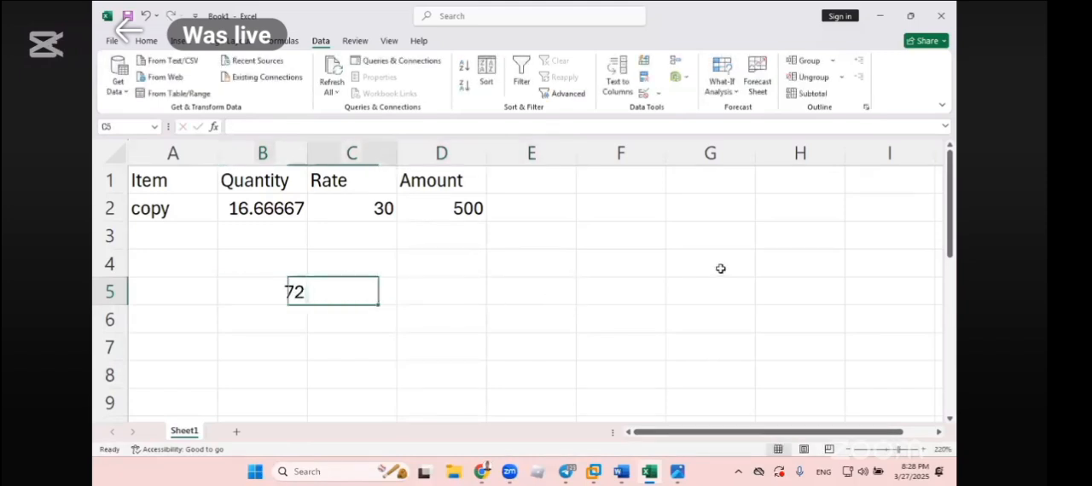
key(Tab)
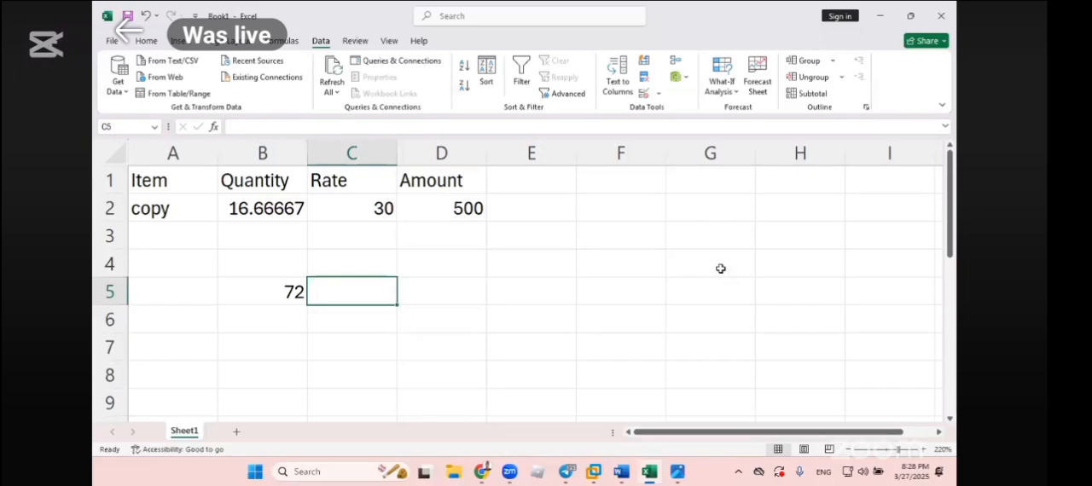
text(81)
key(Tab)
- Calculate the difference in D5 with the formula =C5-B5
text(=)
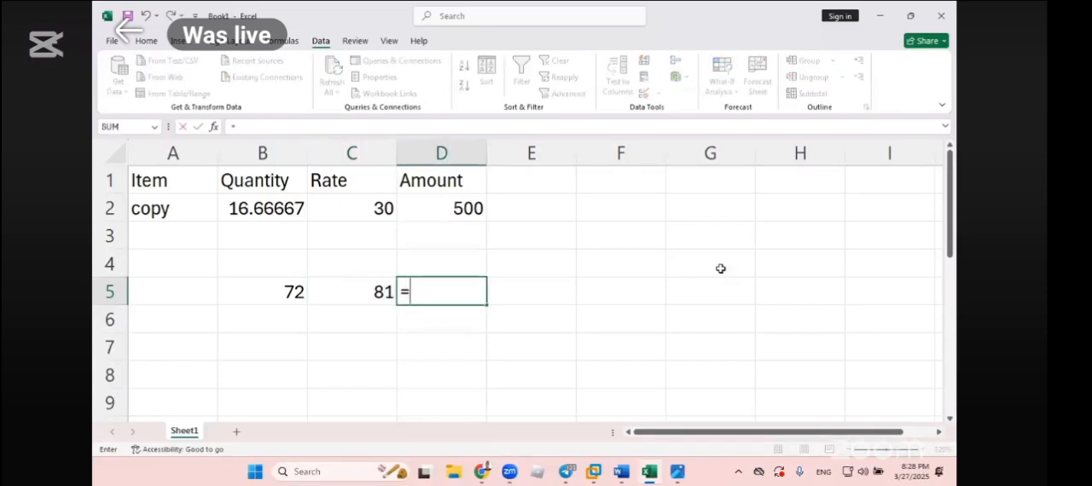
click(373, 296)
text(-*)
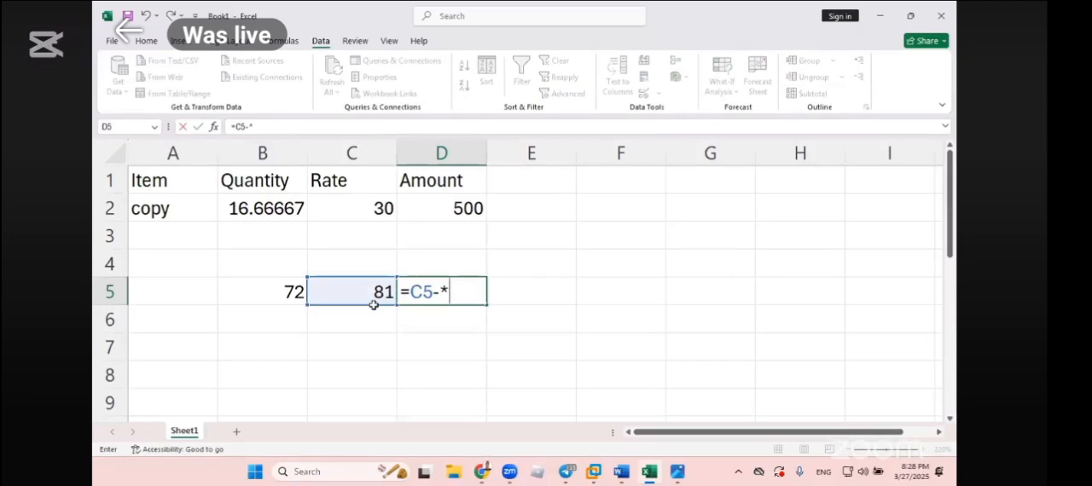
key(BackSpace)
click(293, 293)
key(Return)
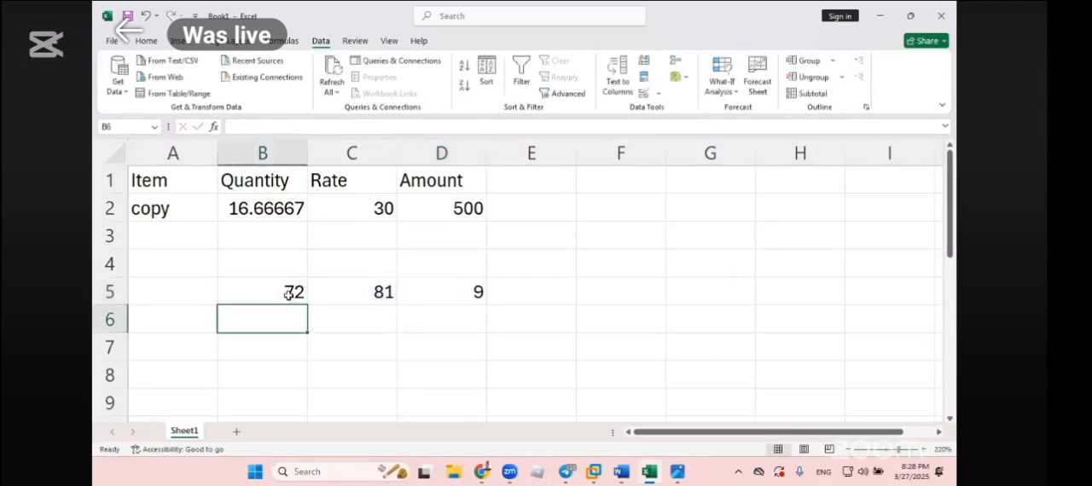
- Use Goal Seek to bring the difference in D5 to 20 by changing C5, and keep the solution
click(427, 296)
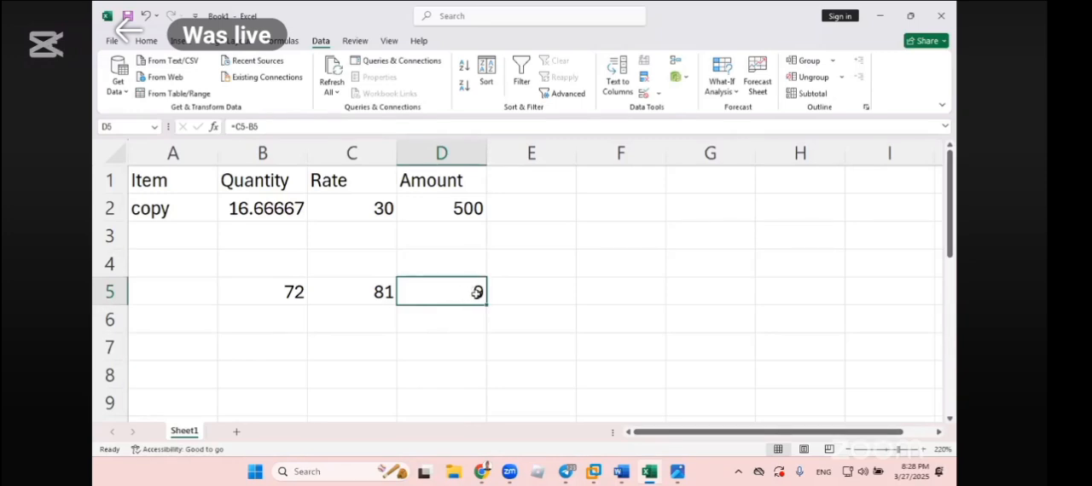
click(350, 293)
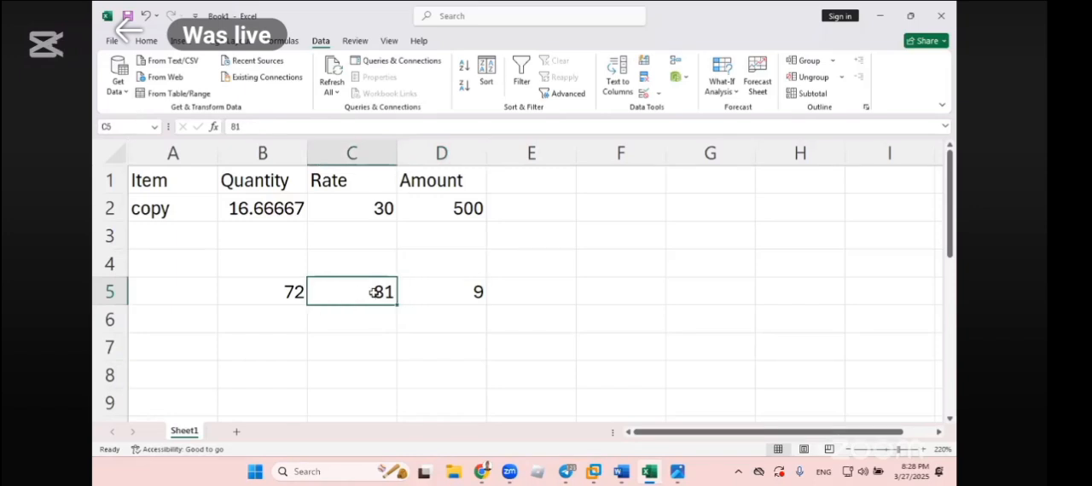
click(521, 295)
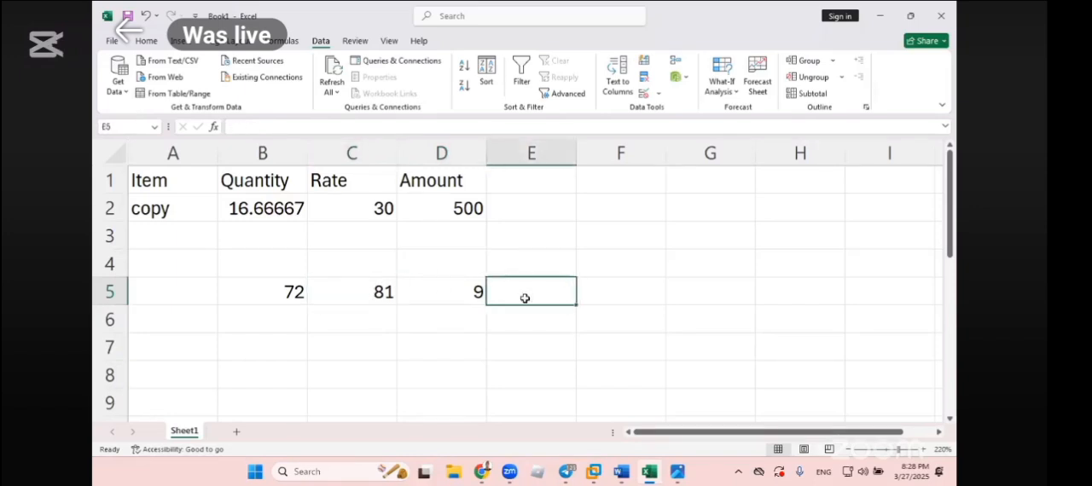
click(722, 83)
click(737, 129)
click(447, 291)
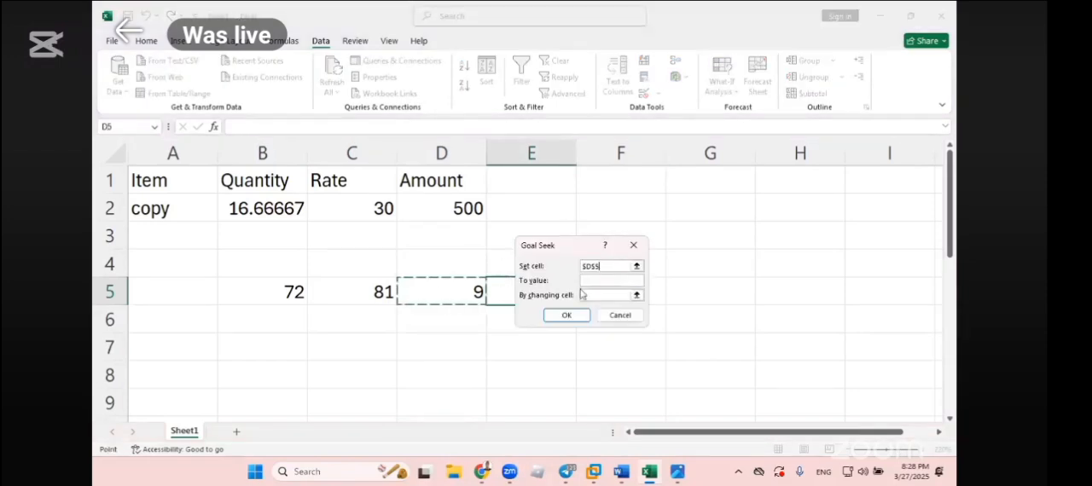
click(592, 281)
text(20)
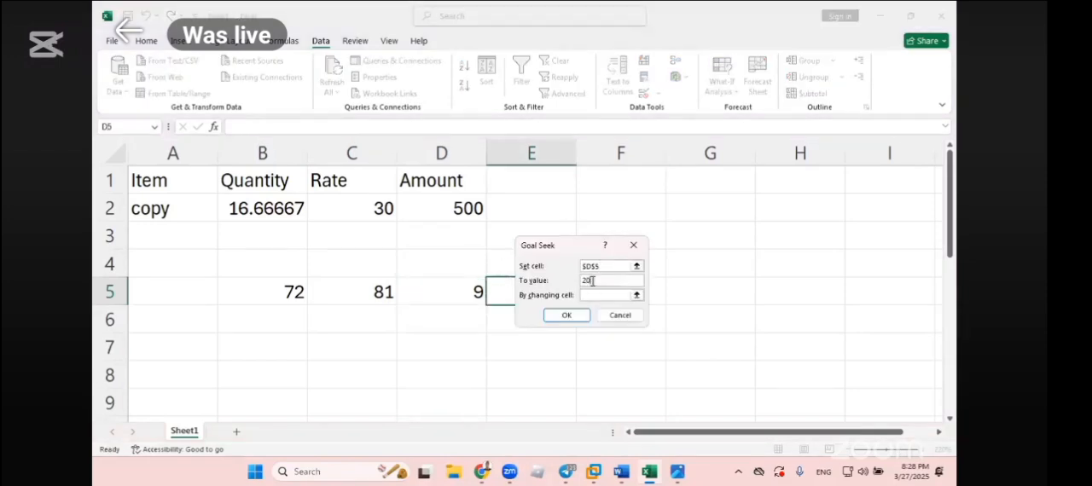
click(606, 295)
click(373, 289)
click(566, 315)
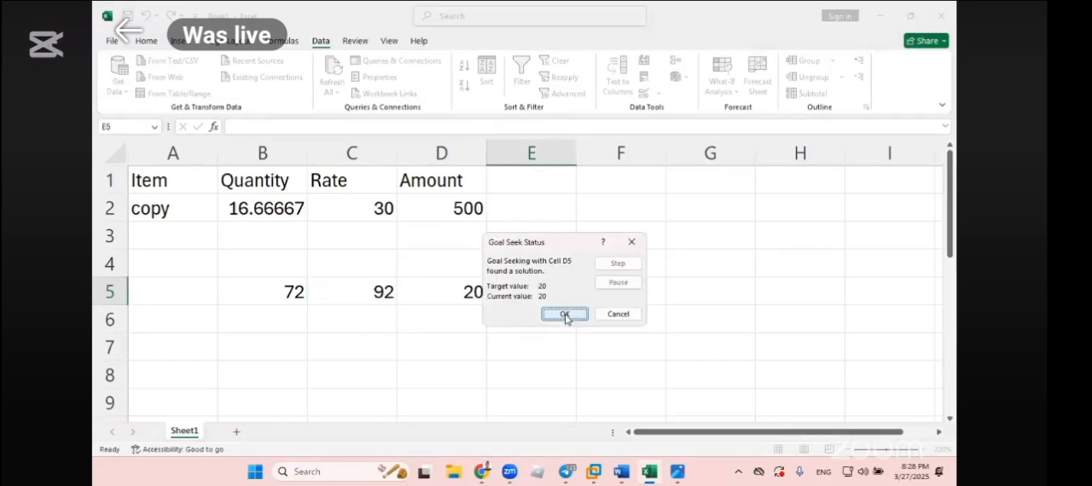
click(566, 315)
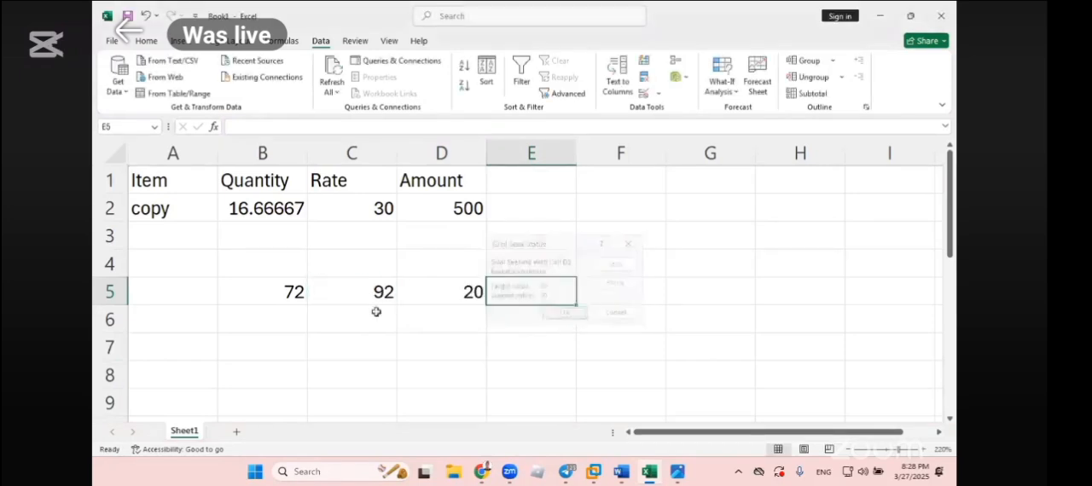
- Check the difference formula in D5 and its input cells, and clear the example values in B5:D5
click(358, 292)
click(474, 291)
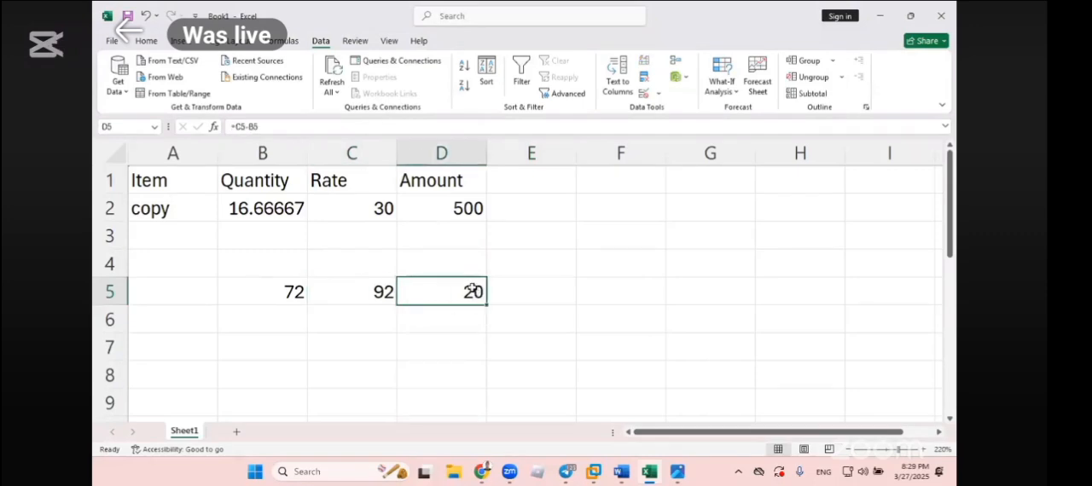
double_click(471, 293)
key(Return)
click(414, 292)
drag(444, 288, 542, 293)
click(448, 295)
click(368, 292)
click(279, 288)
shift+click(474, 293)
key(Delete)
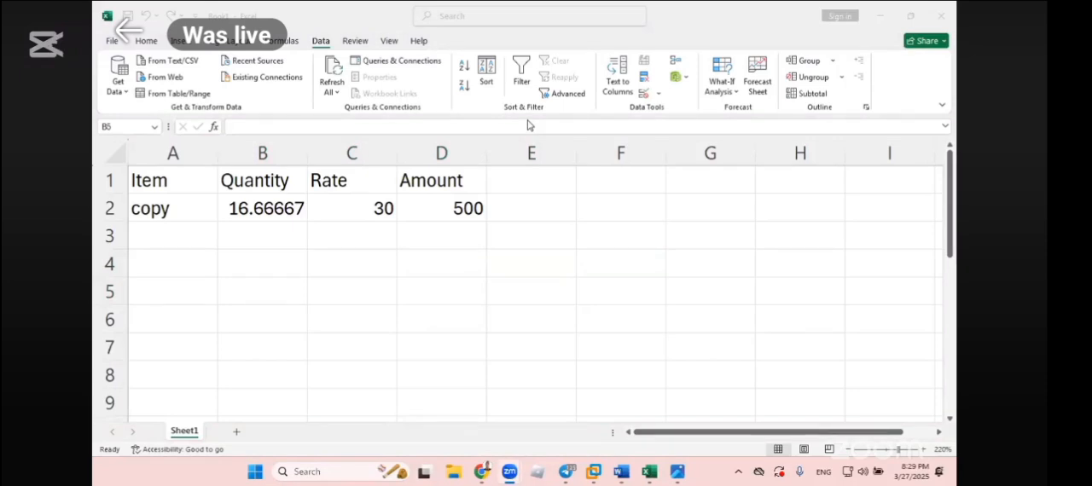
- Enter the labels principle, rate and year in cells A5 to A7
click(182, 317)
scroll(183, 315, down, 1)
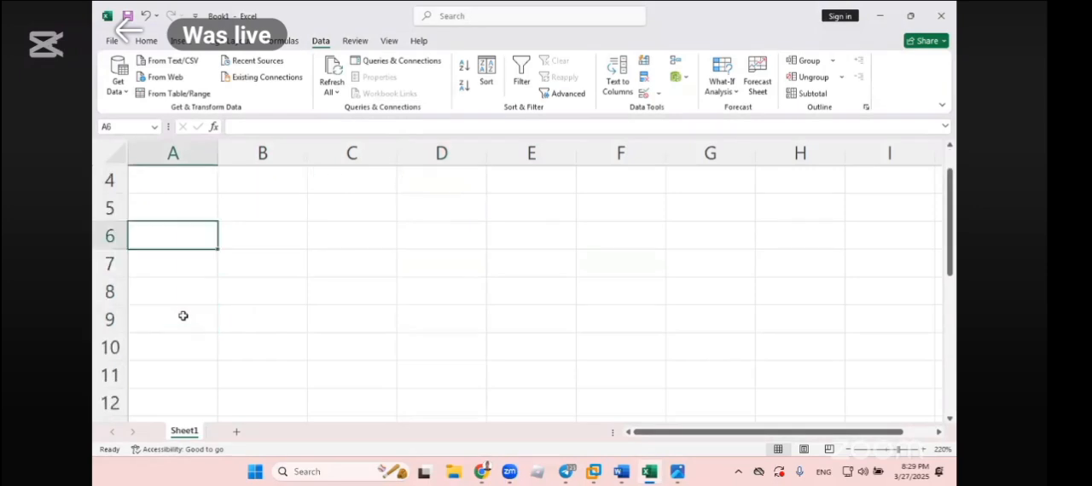
click(167, 206)
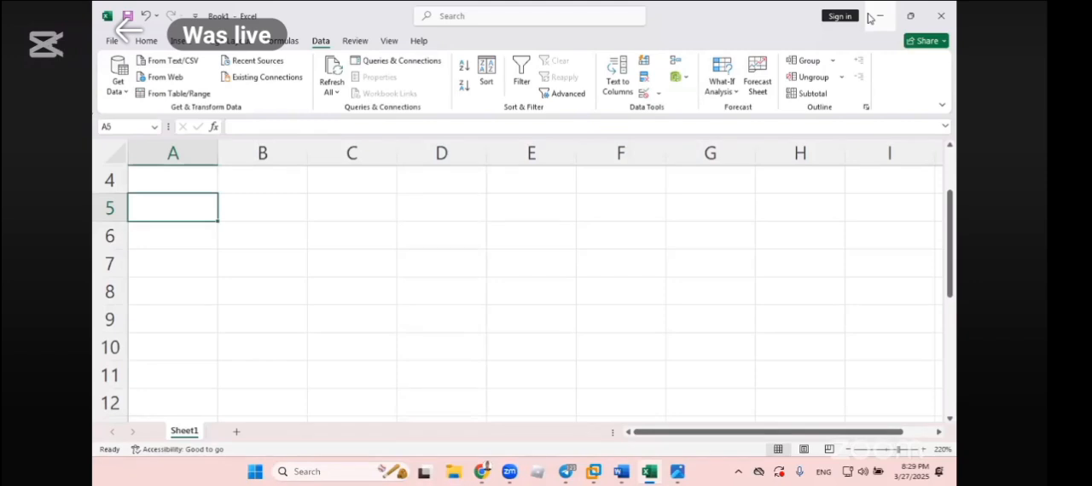
text(principle)
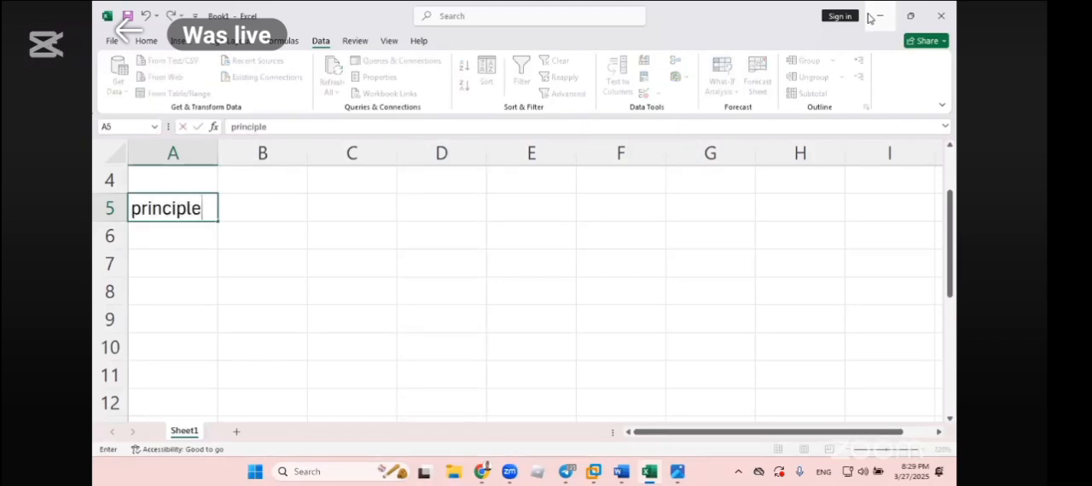
key(Tab)
key(Return)
text(rate)
key(Return)
text(yea)
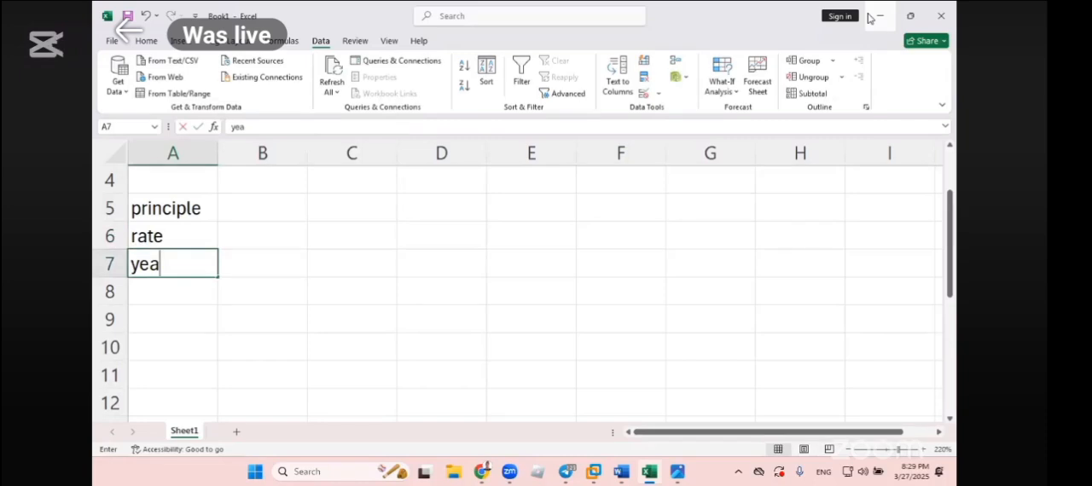
text(r)
key(Return)
- Enter 150000 for the principle in B5, 15 for the rate in B6 and 2 for the year in B7
click(285, 206)
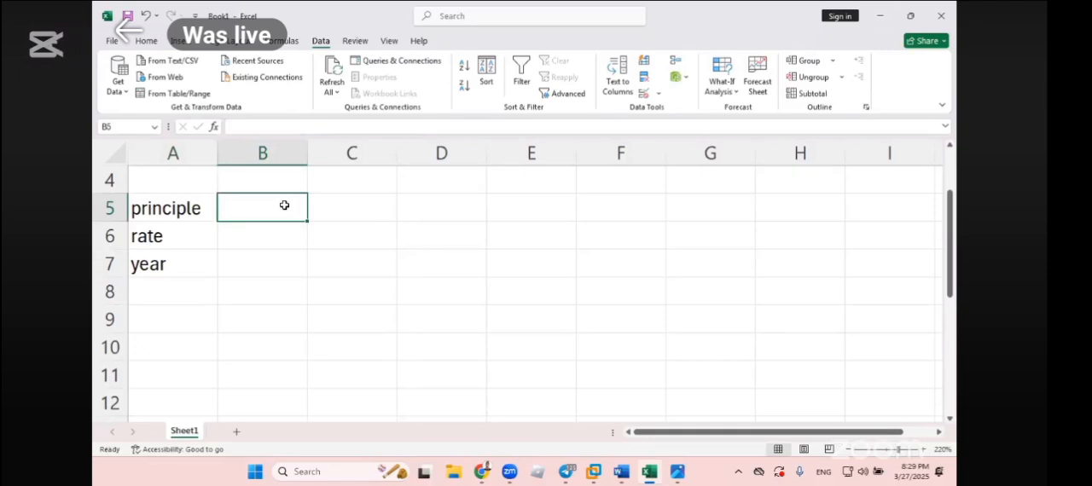
text(1)
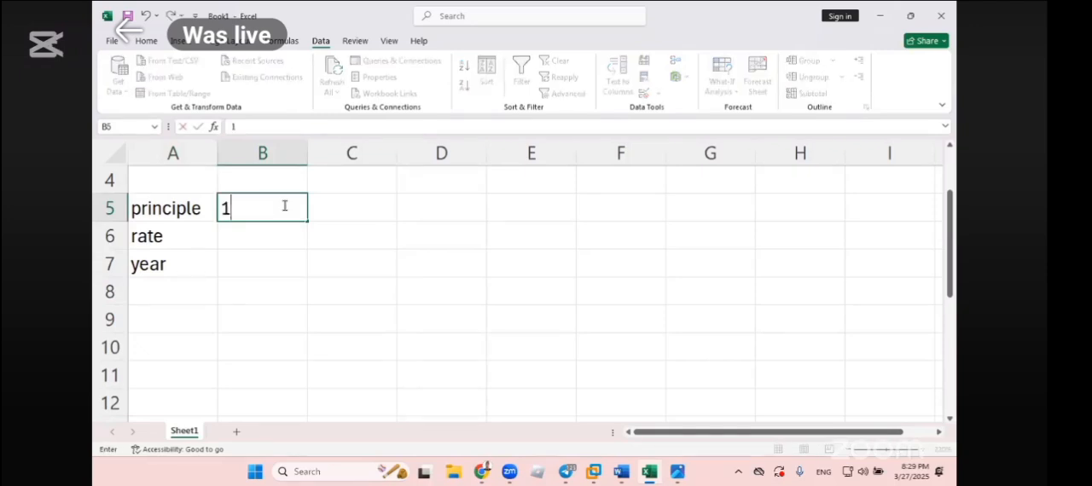
text(50000)
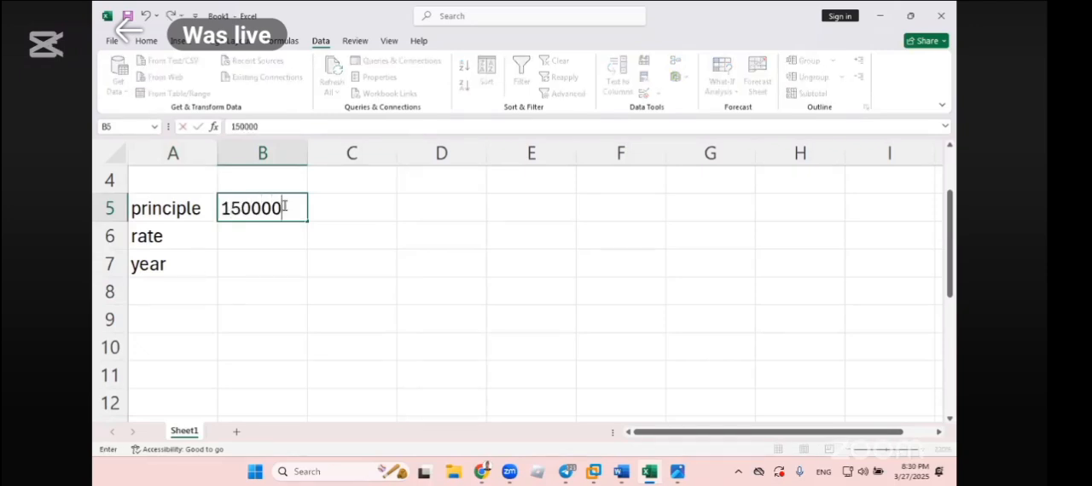
key(Return)
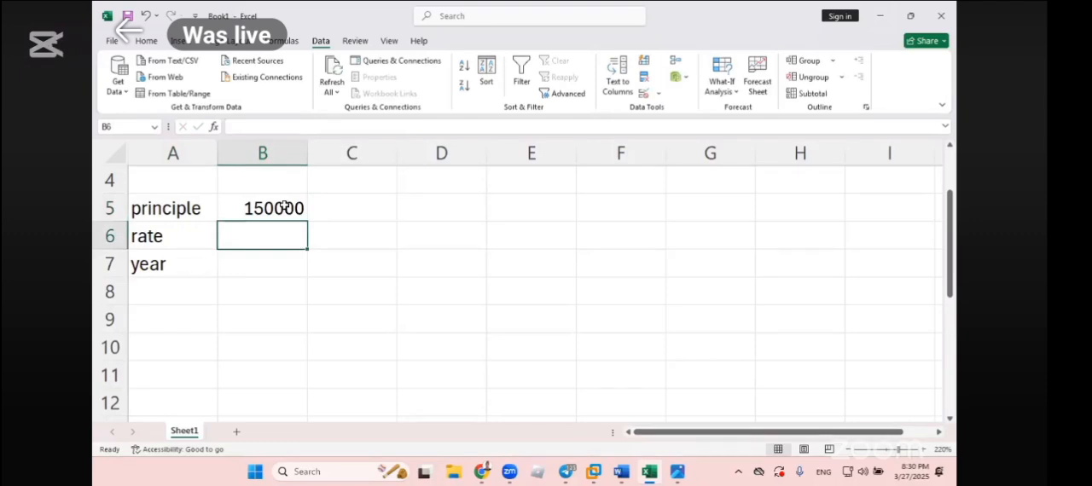
text(15)
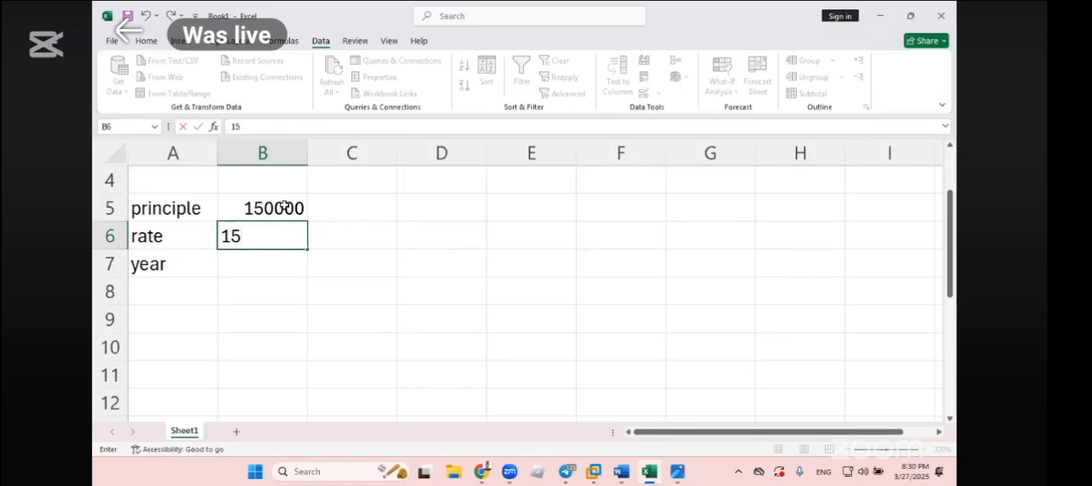
key(Return)
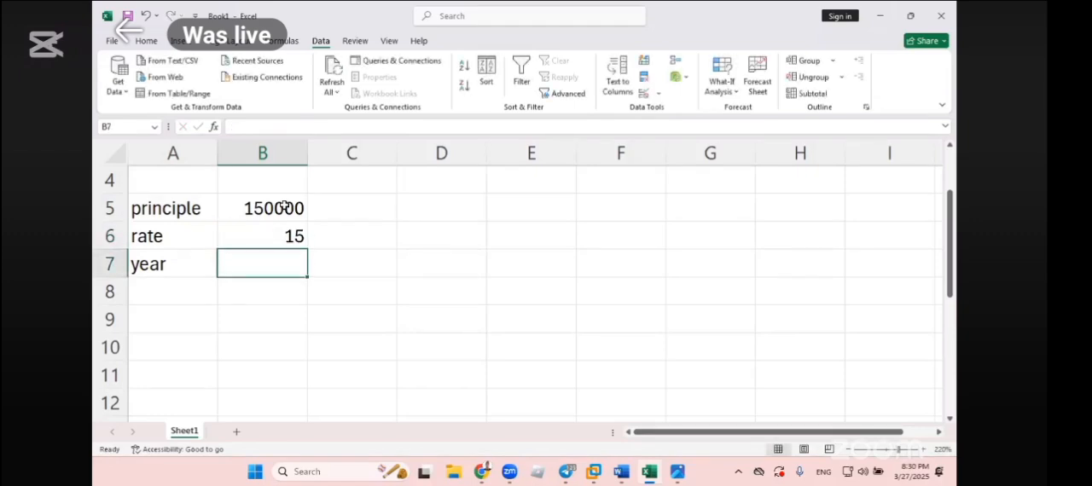
text(2)
key(Return)
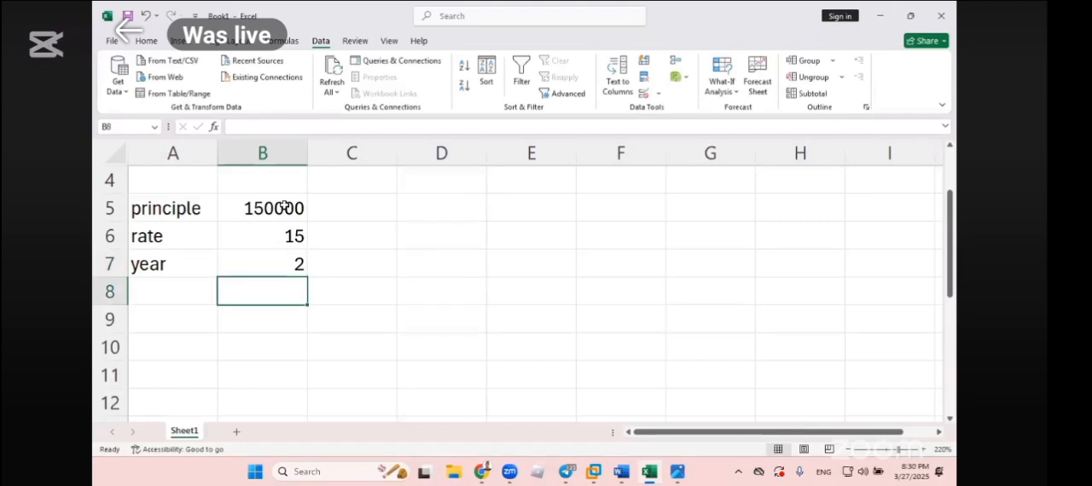
- Add the label interest in A8, below the year label
click(163, 287)
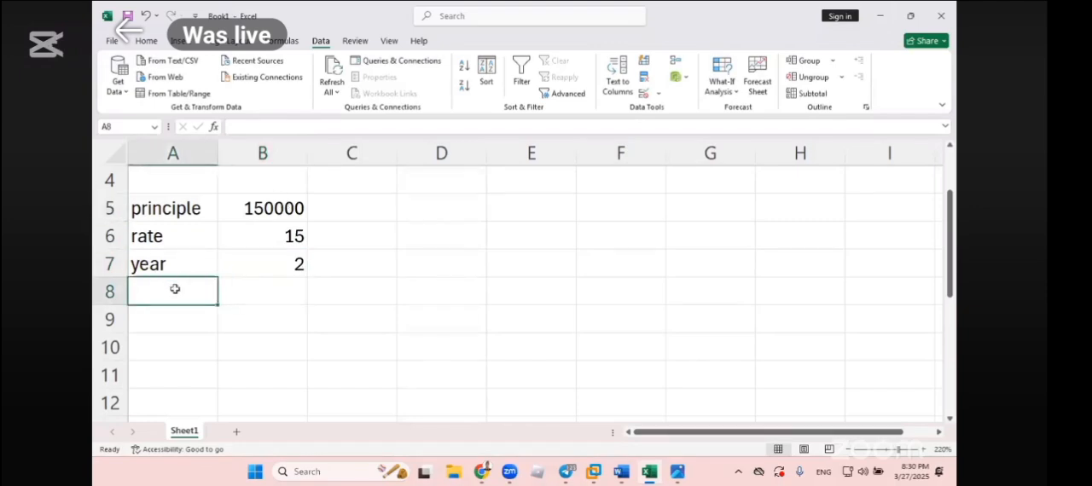
click(256, 210)
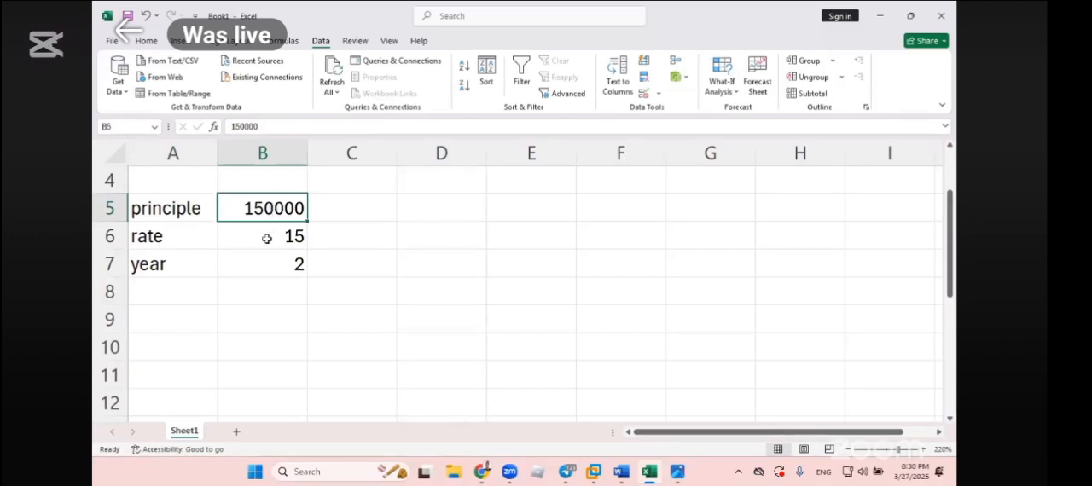
click(257, 264)
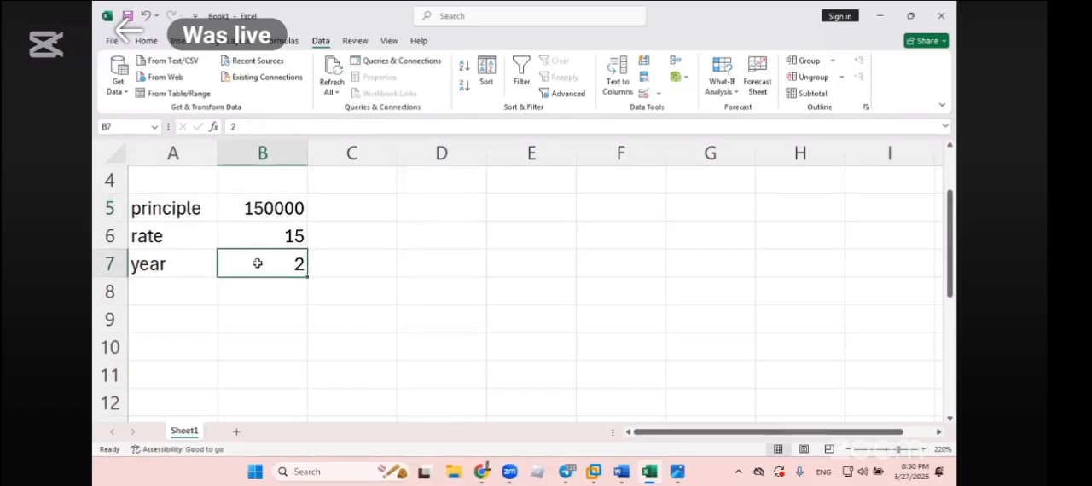
click(261, 243)
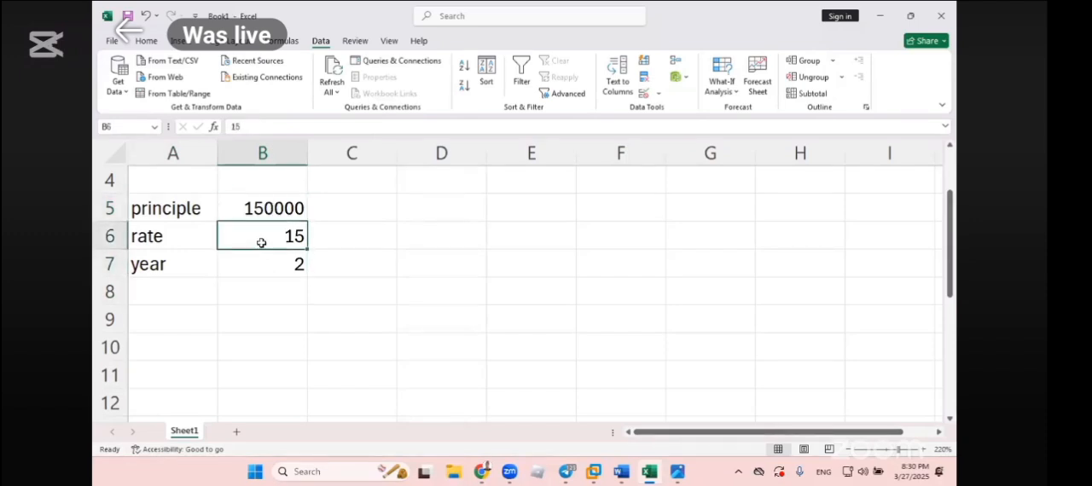
click(171, 282)
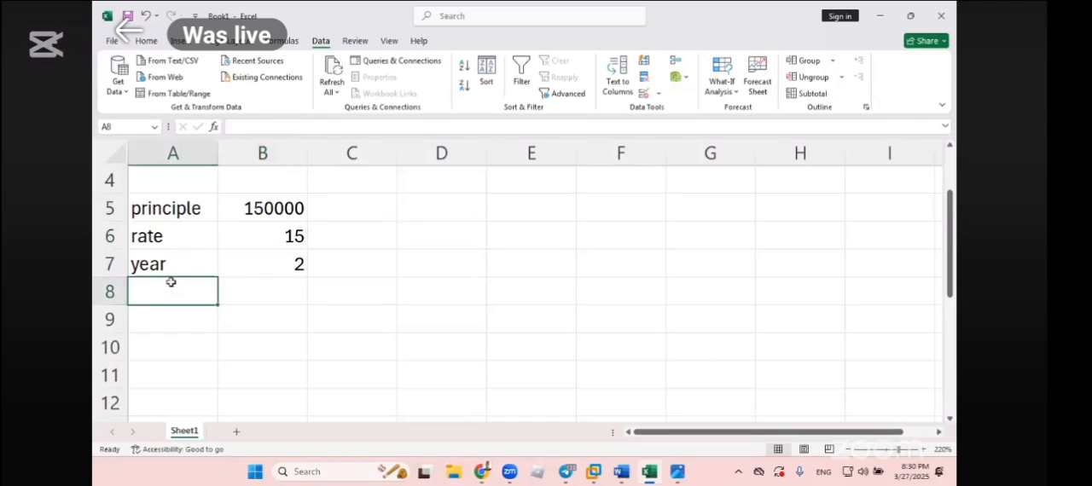
text(sim)
key(BackSpace)
key(BackSpace)
key(BackSpace)
text(interest)
key(Tab)
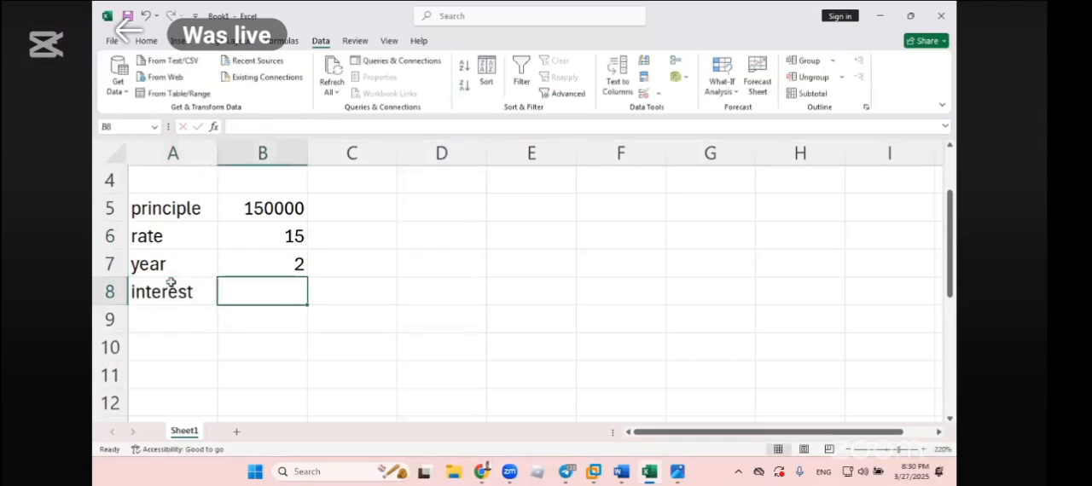
- Calculate the interest in B8 with the formula =B5*B7*B6/100, and check its input cells
text(=)
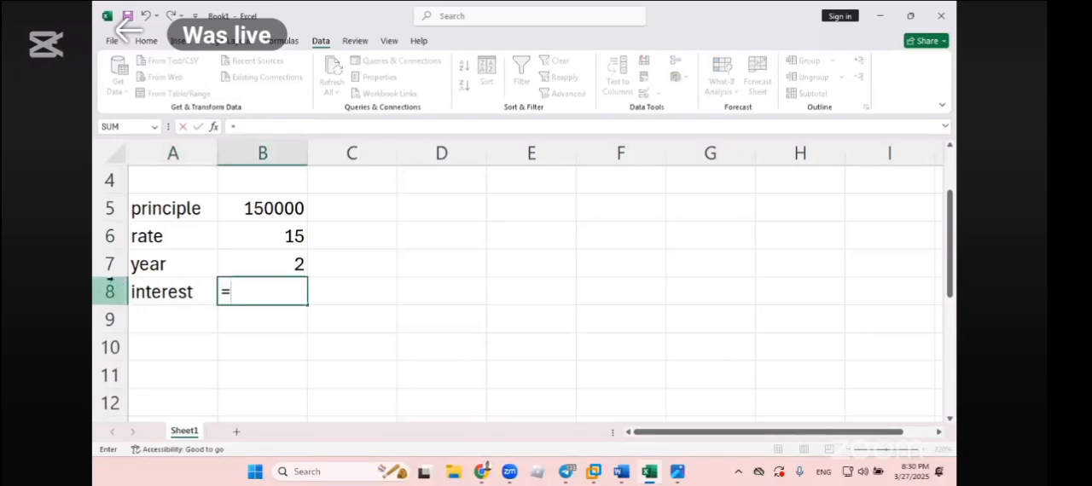
click(244, 209)
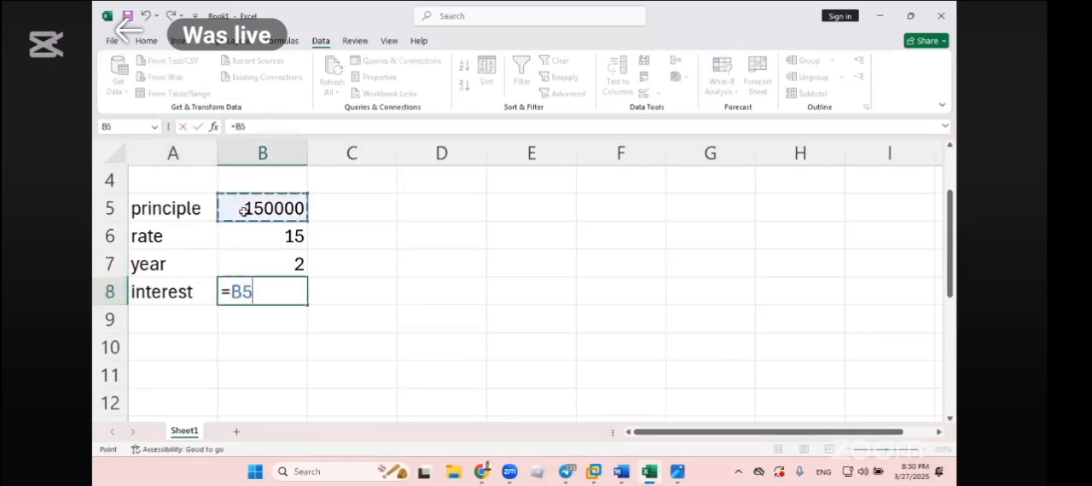
text(*)
click(282, 268)
text(*)
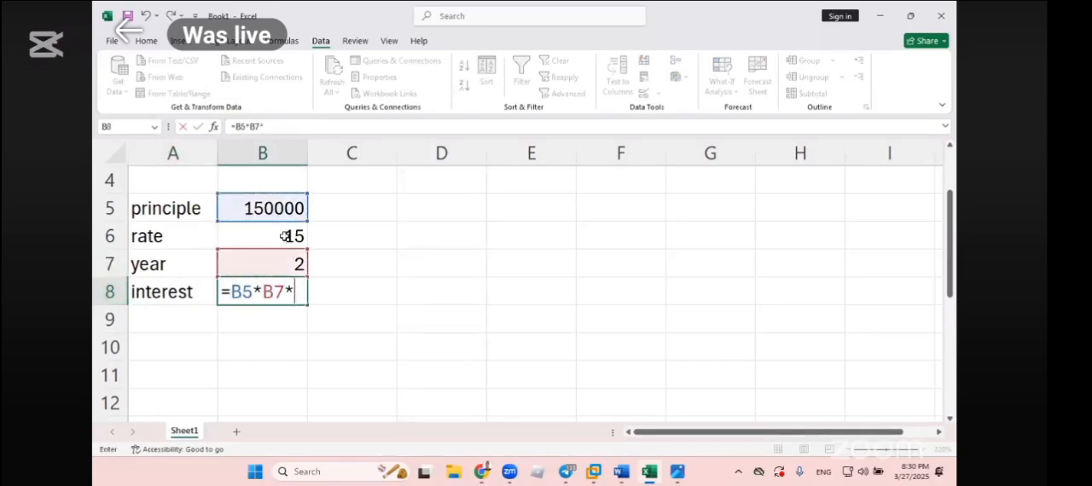
click(285, 235)
text(/100)
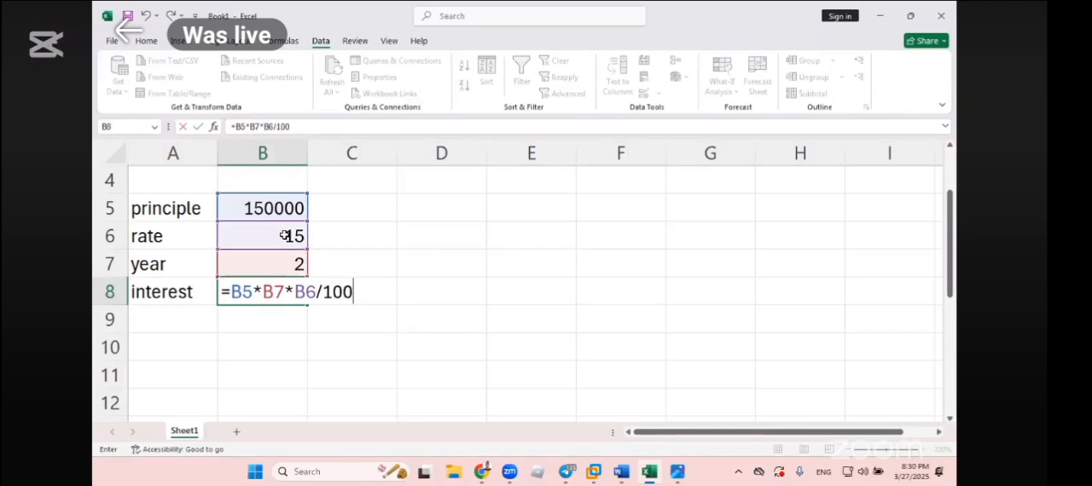
key(Return)
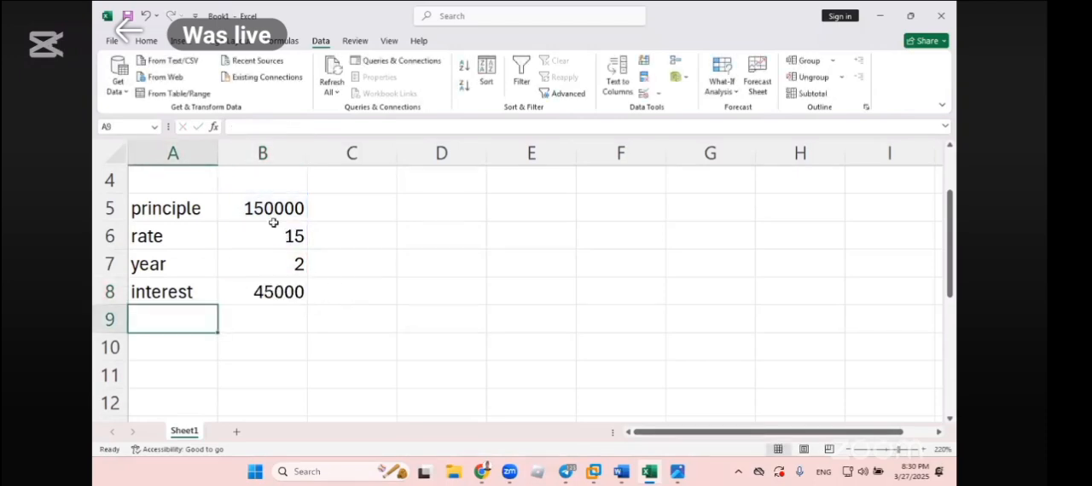
double_click(273, 211)
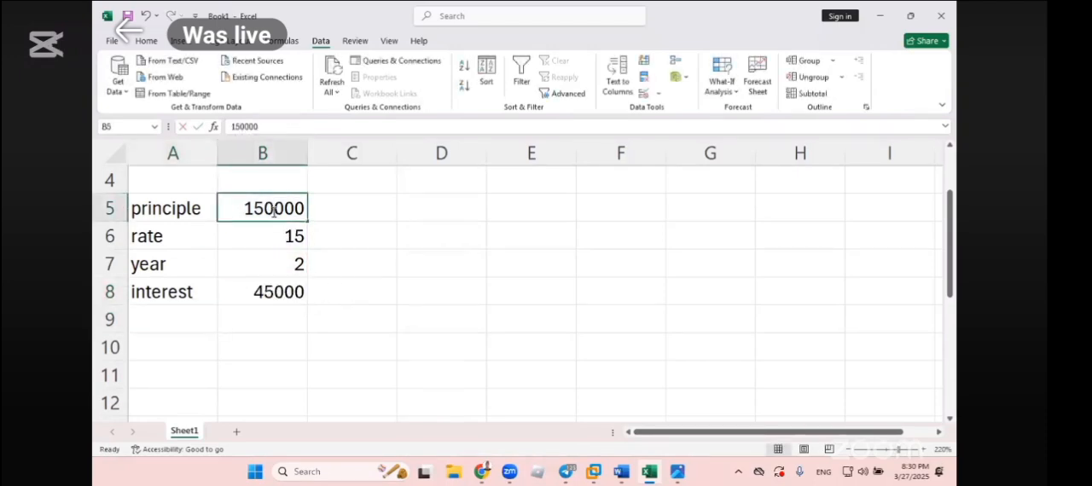
click(278, 234)
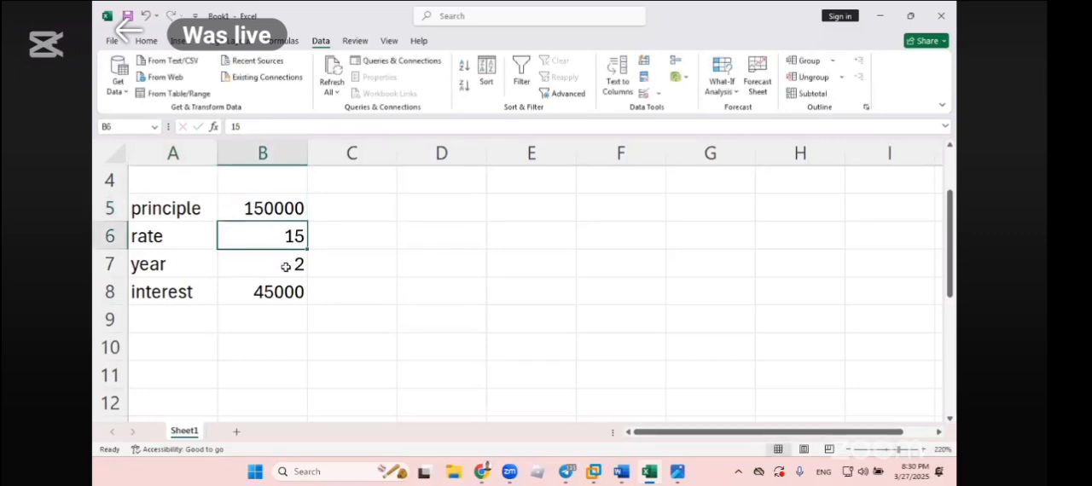
click(286, 266)
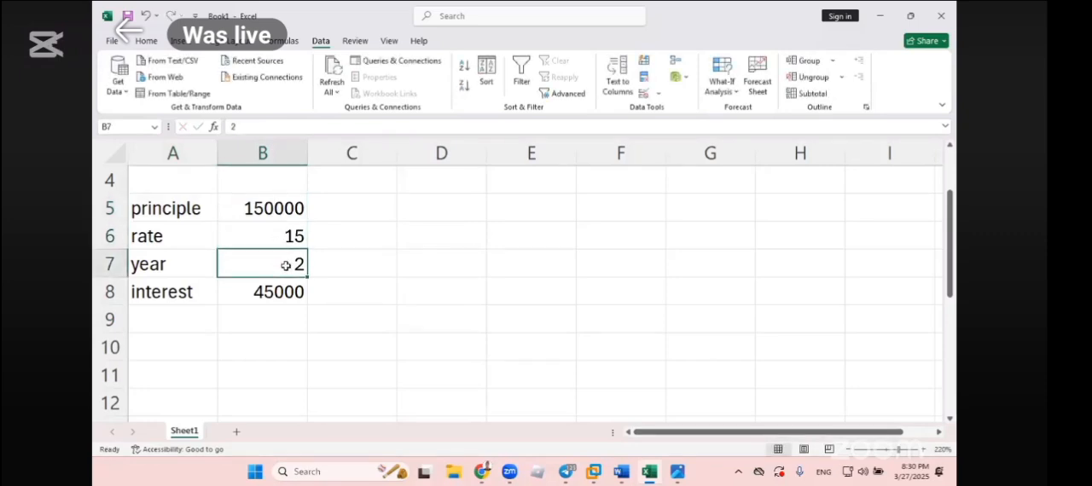
click(259, 292)
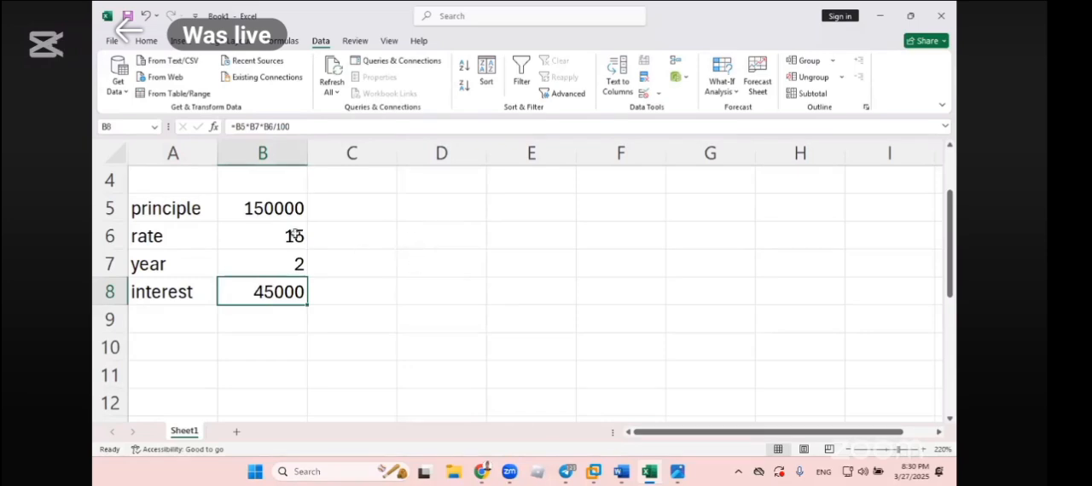
- Enter the alternative principle 200000 in D5 and the alternative year value 3 in D7
click(252, 207)
click(420, 209)
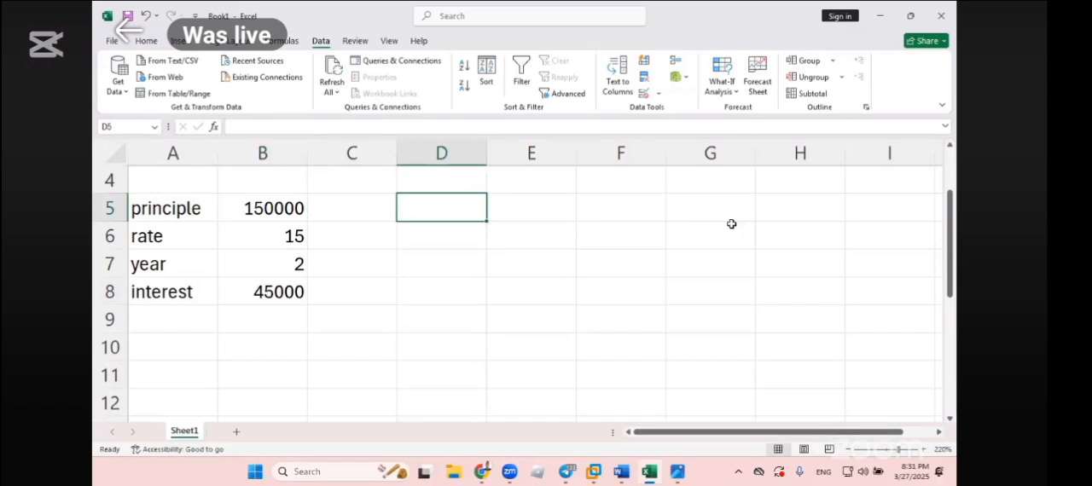
text(200000)
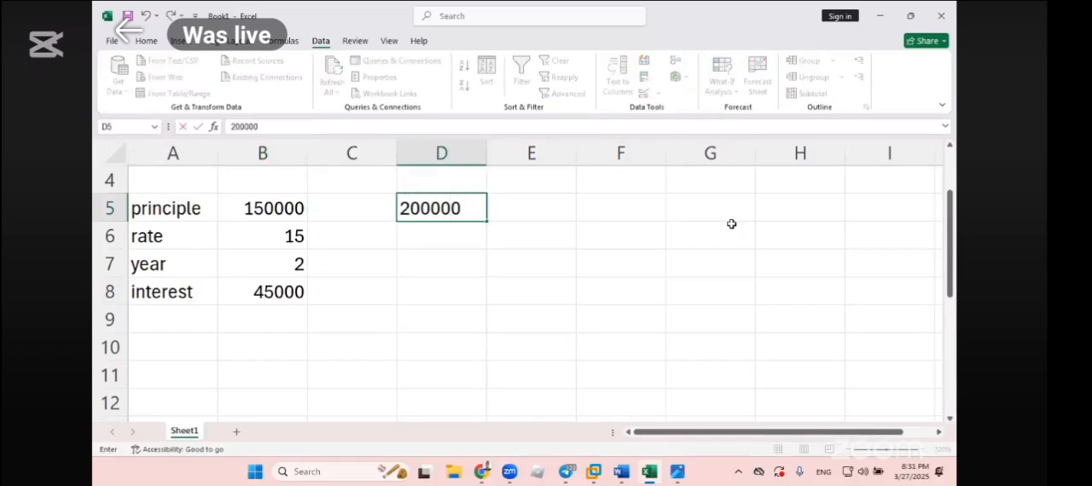
key(Return)
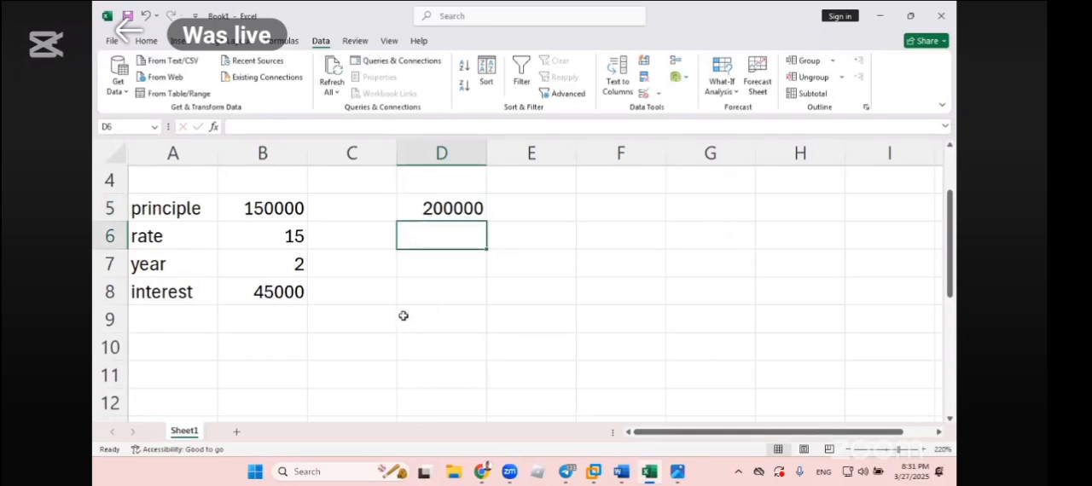
click(264, 263)
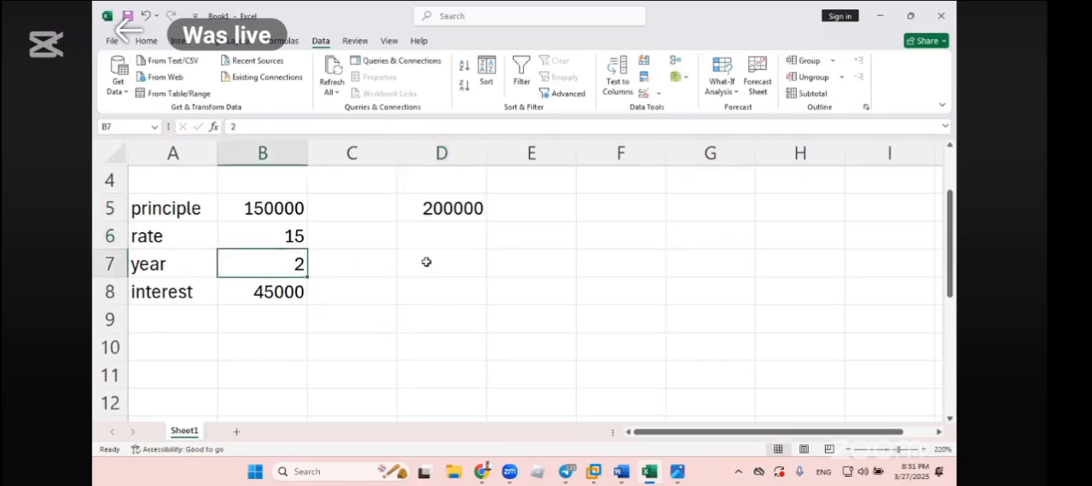
click(430, 260)
text(3)
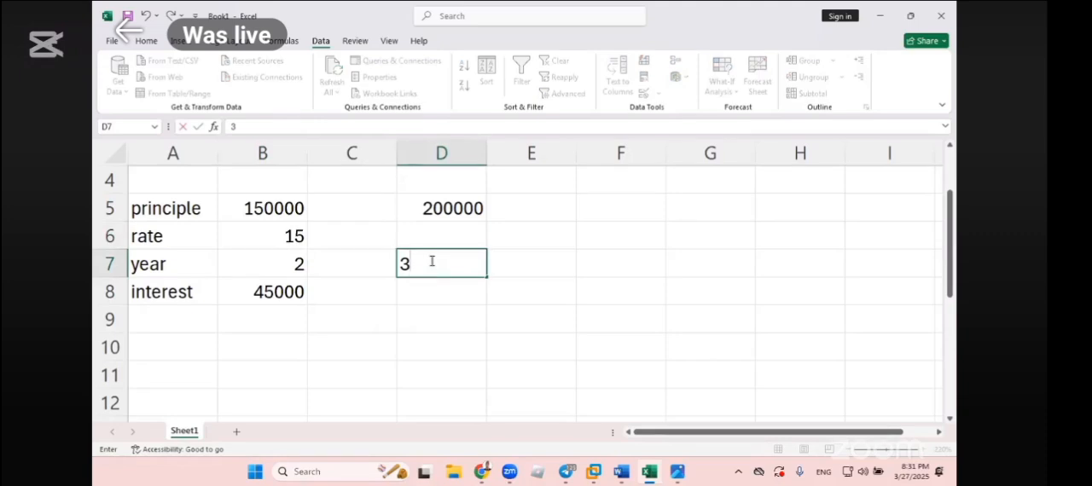
key(Return)
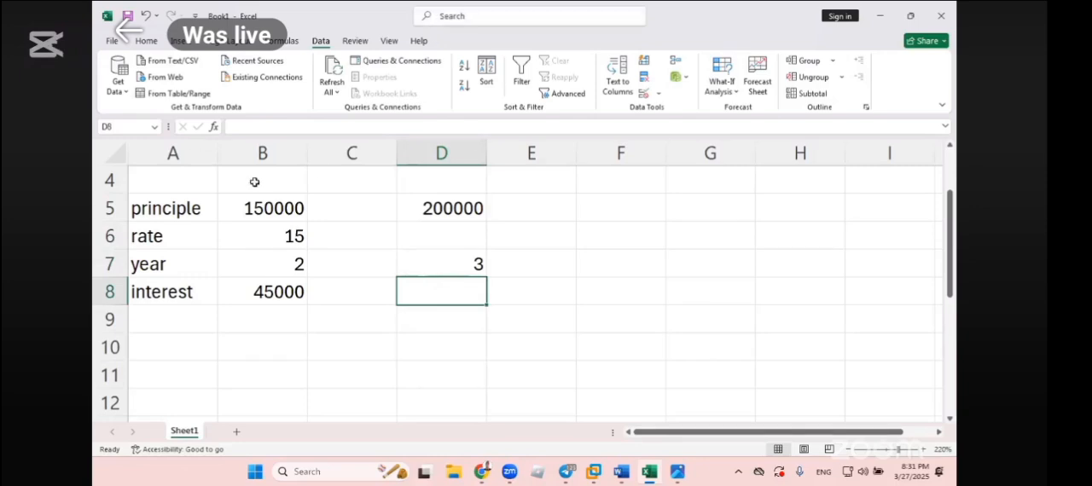
- Compare the principle, year and interest values in column B with the alternative values in D5 and D7
click(284, 261)
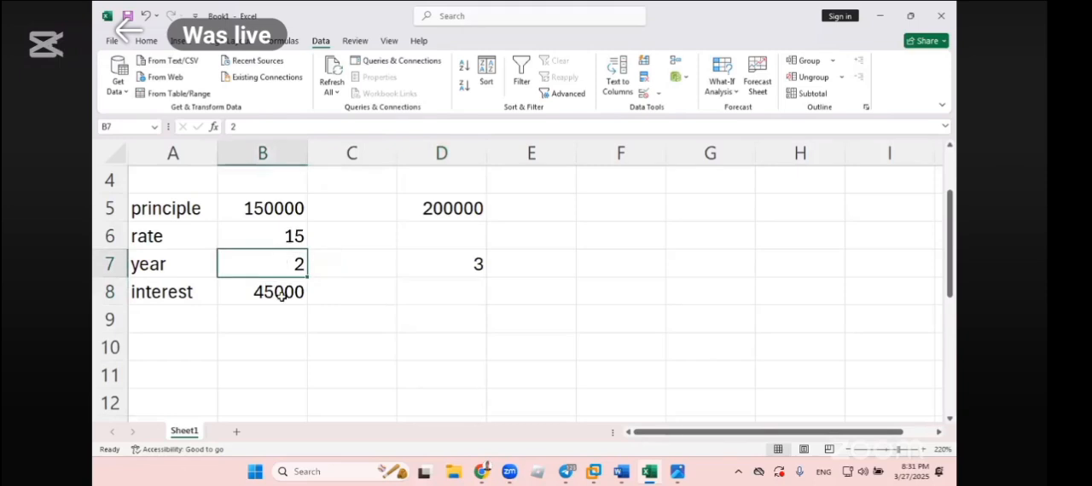
click(282, 293)
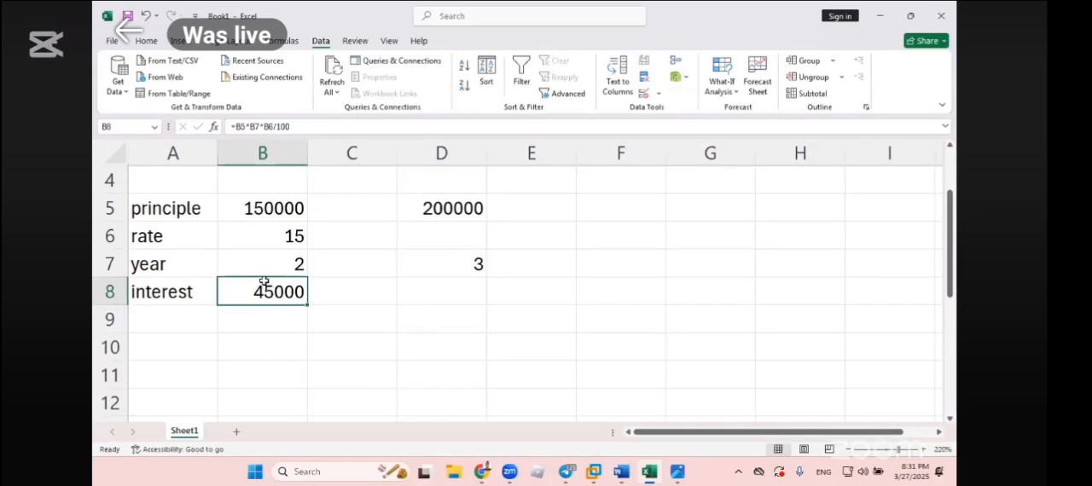
click(300, 208)
click(442, 202)
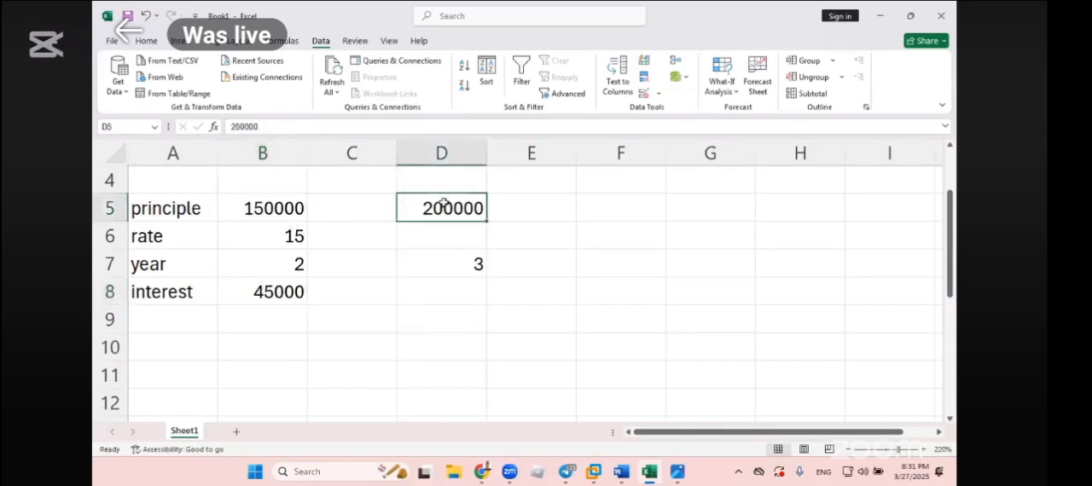
click(296, 270)
drag(348, 302, 350, 326)
click(320, 396)
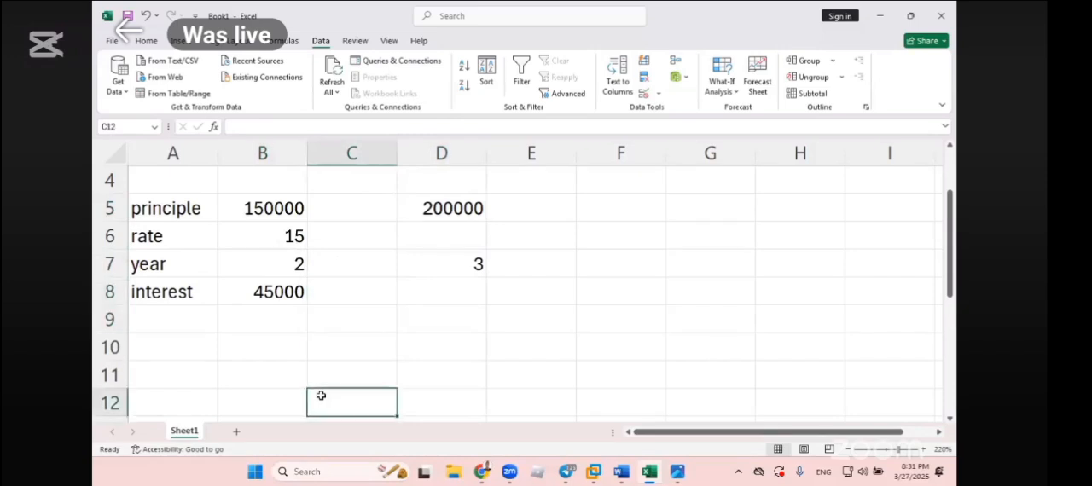
click(274, 208)
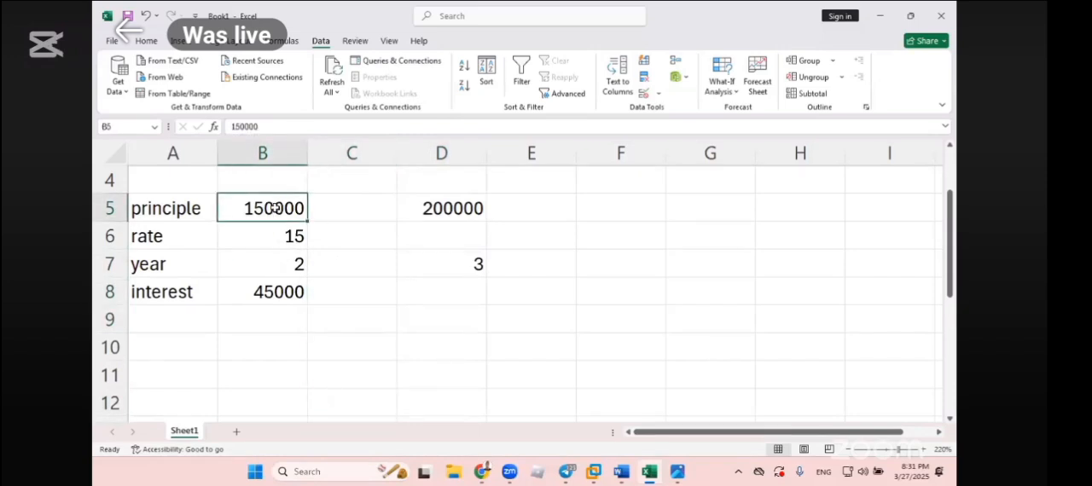
click(476, 268)
click(420, 339)
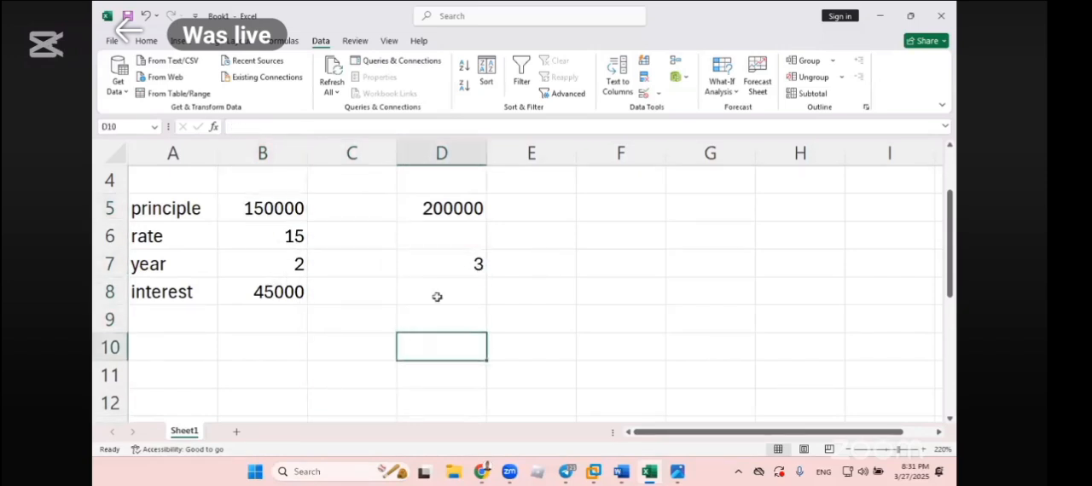
click(489, 297)
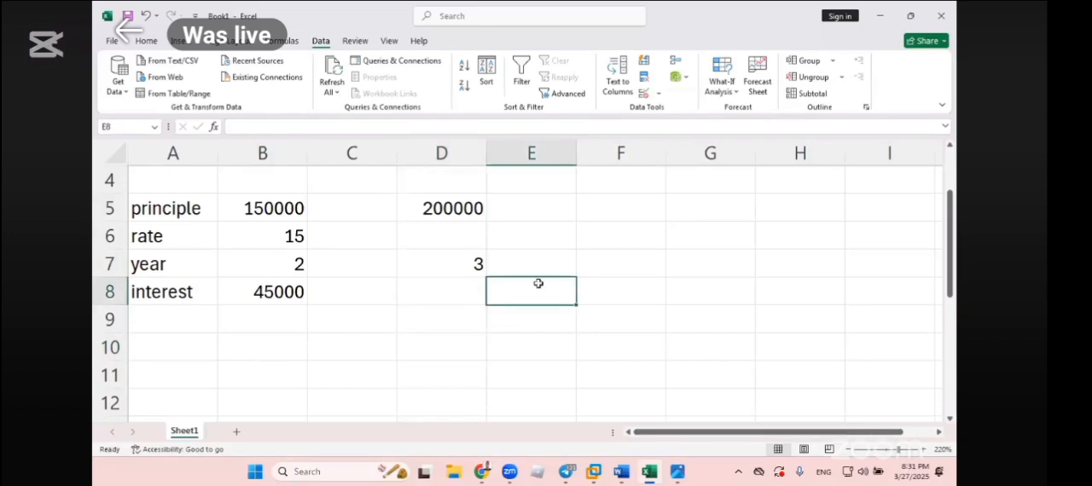
click(725, 91)
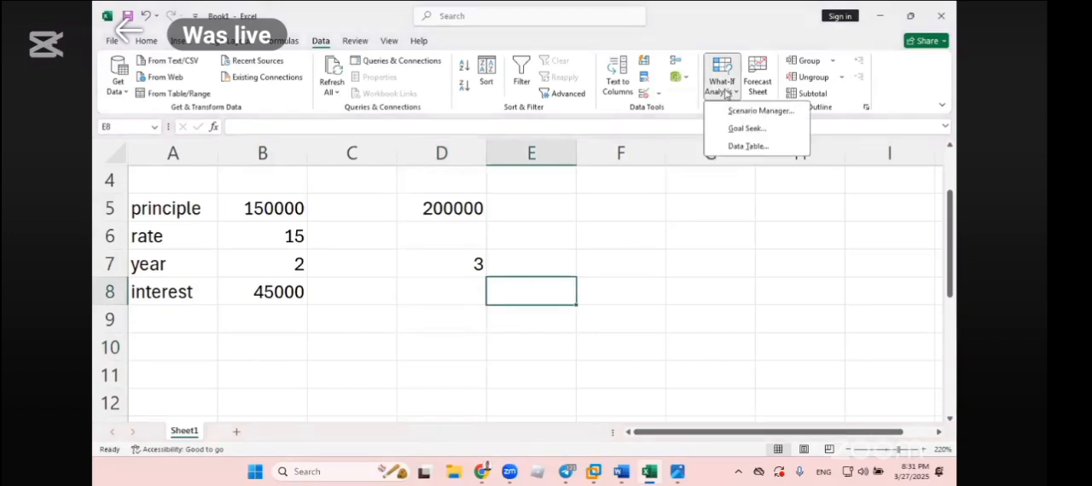
click(452, 377)
click(410, 371)
click(286, 292)
click(282, 226)
drag(282, 214, 259, 264)
click(420, 270)
click(249, 294)
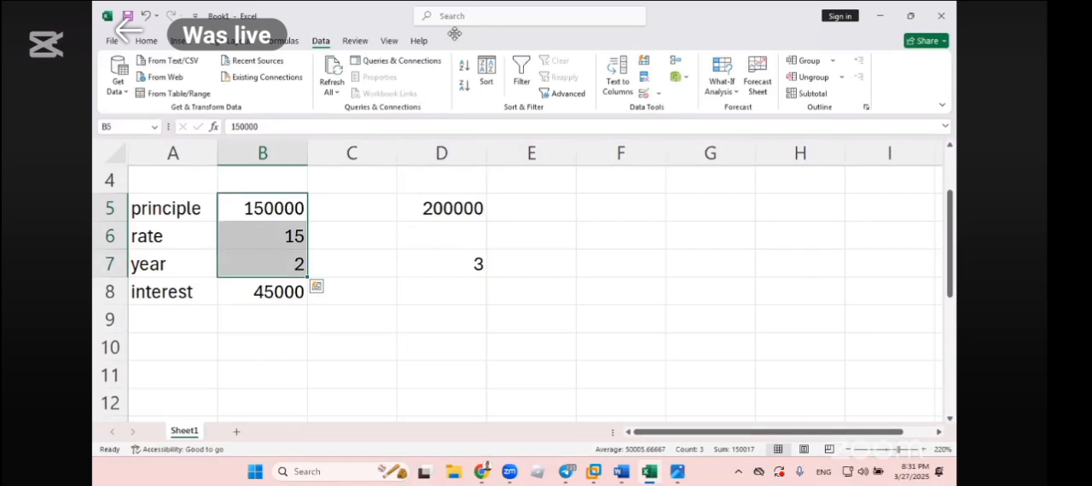
drag(454, 34, 607, 98)
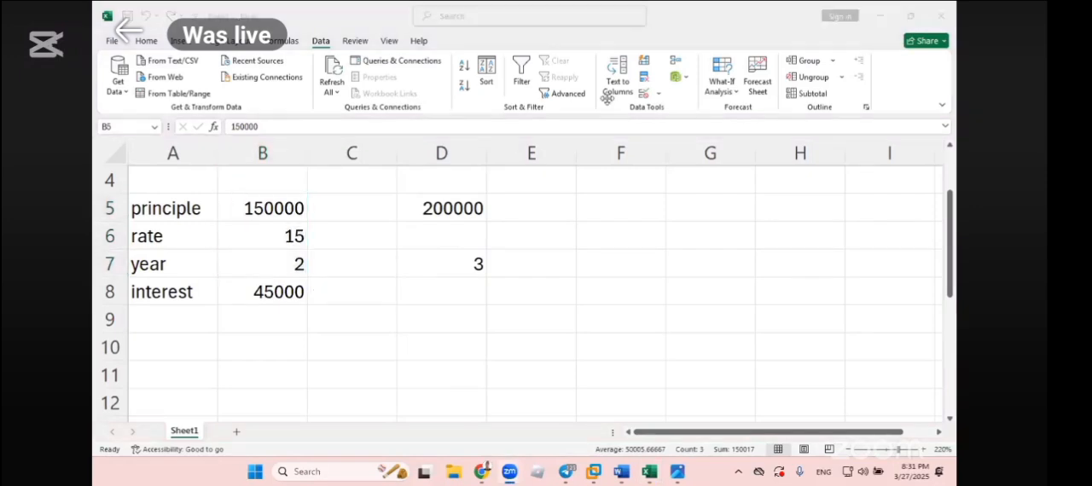
- Add a scenario named original value in the Scenario Manager with B5:B7 as its changing cells
drag(281, 210, 283, 267)
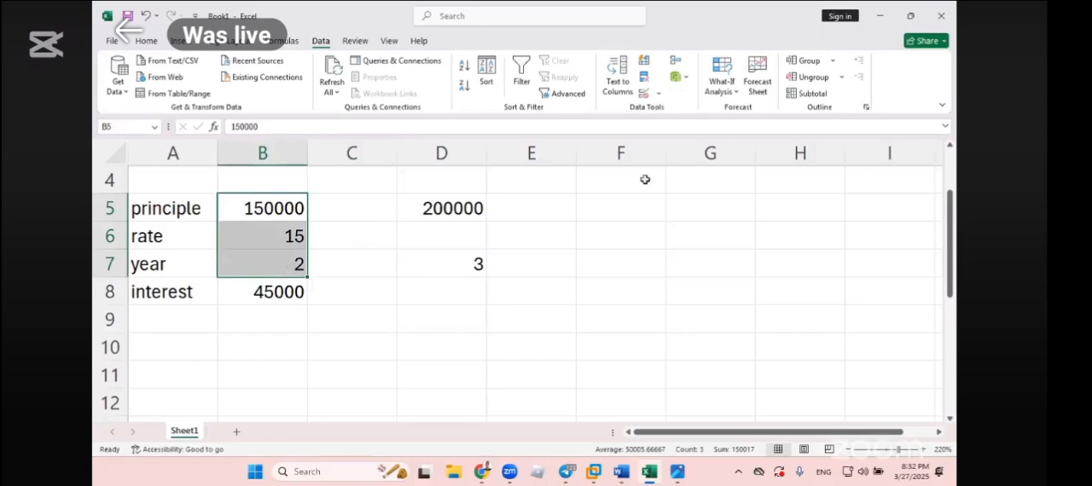
click(721, 89)
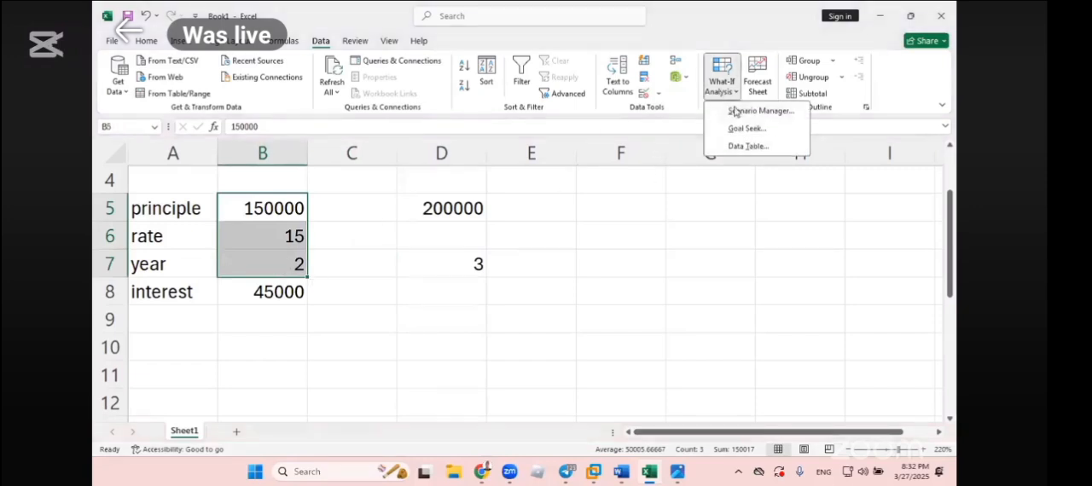
click(739, 111)
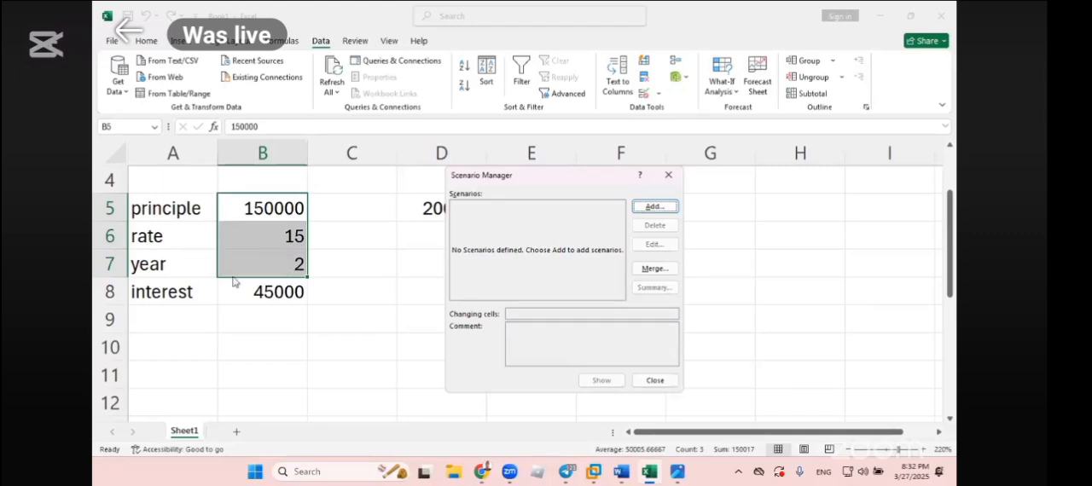
click(648, 207)
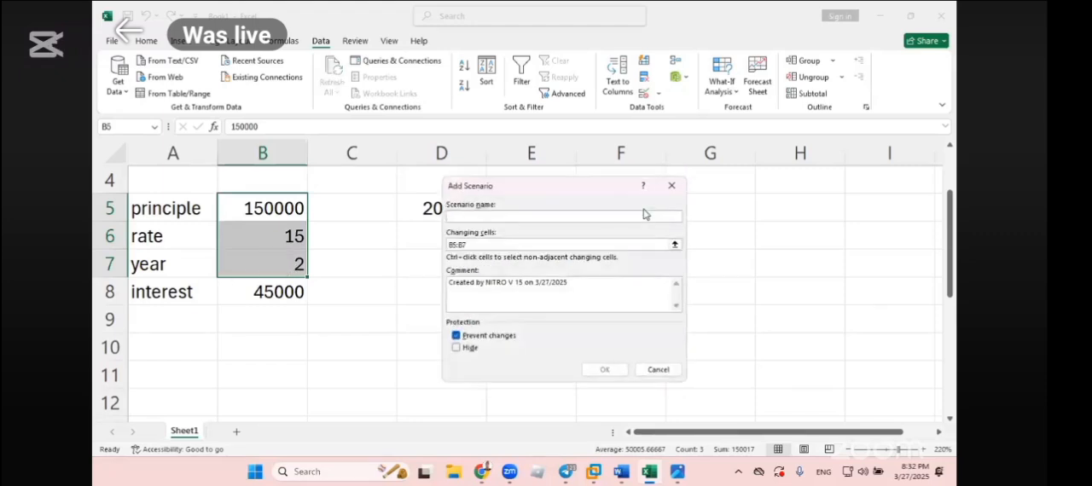
text(original value)
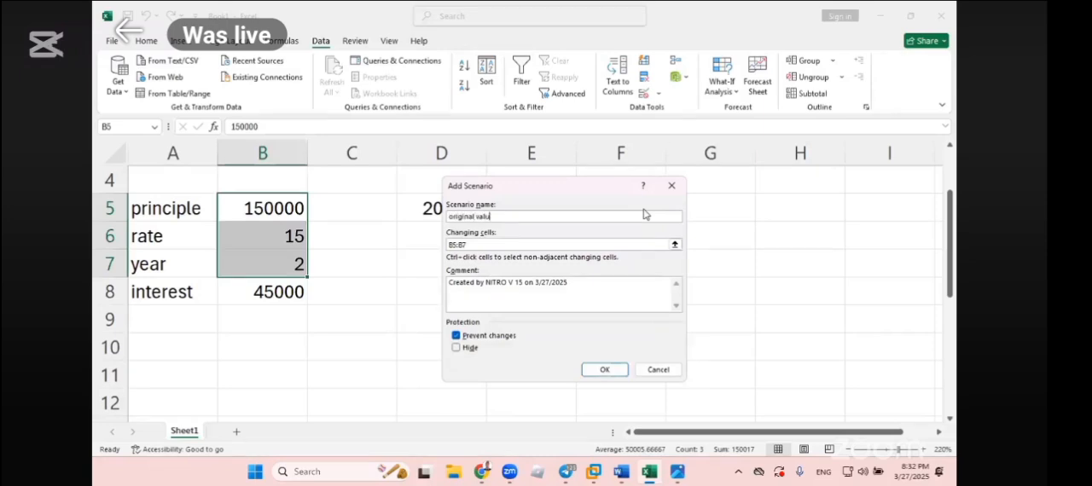
click(604, 370)
- Check and accept 150000, 15 and 2 as the original value scenario's values for B5, B6 and B7
click(575, 270)
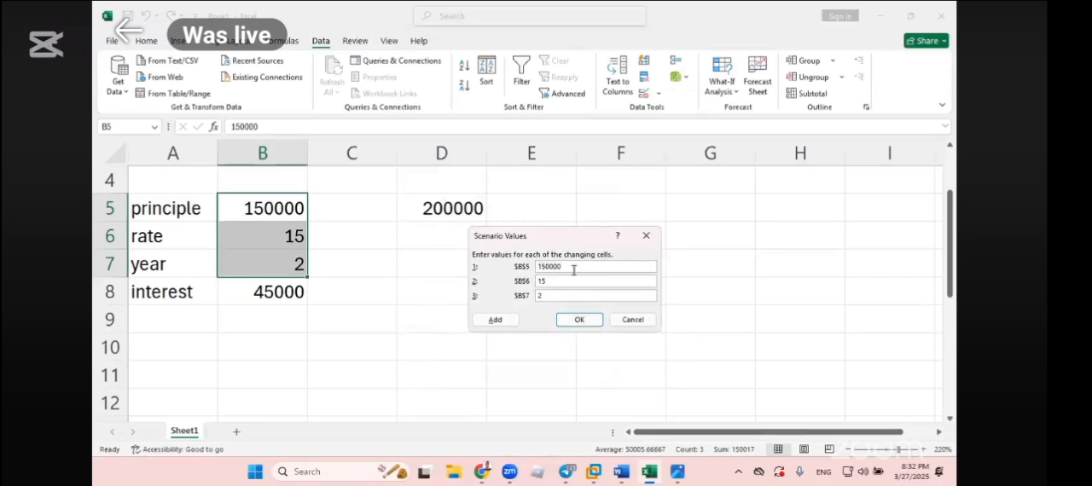
drag(574, 270, 534, 266)
drag(551, 282, 514, 281)
click(543, 296)
click(572, 318)
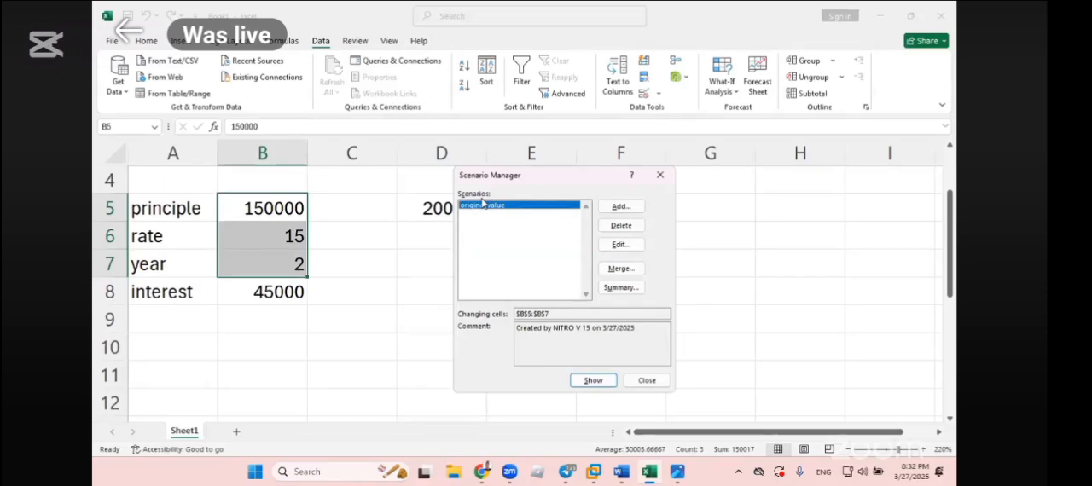
- Add a scenario named 2 lakh for B5:B7 with the principle in B5 set to 200000
click(631, 210)
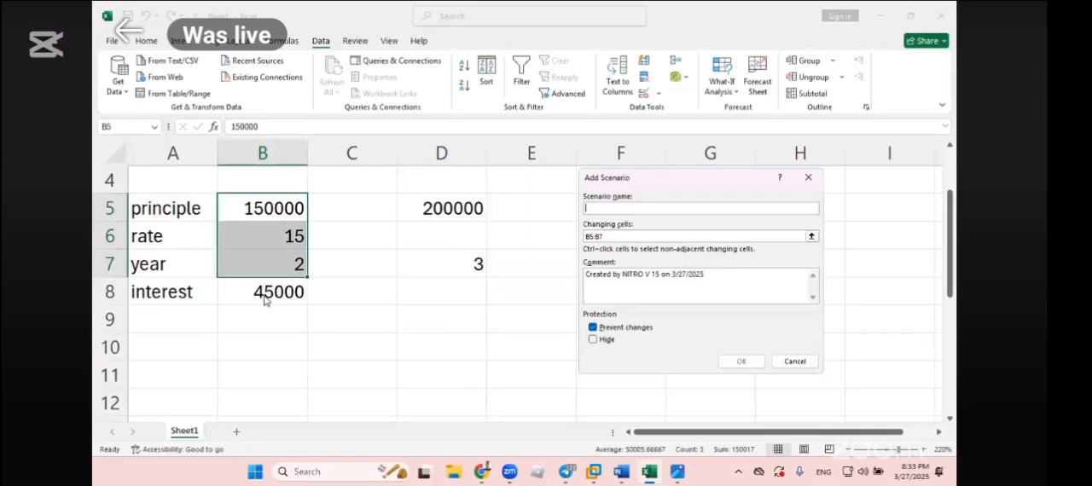
text(2 lakh)
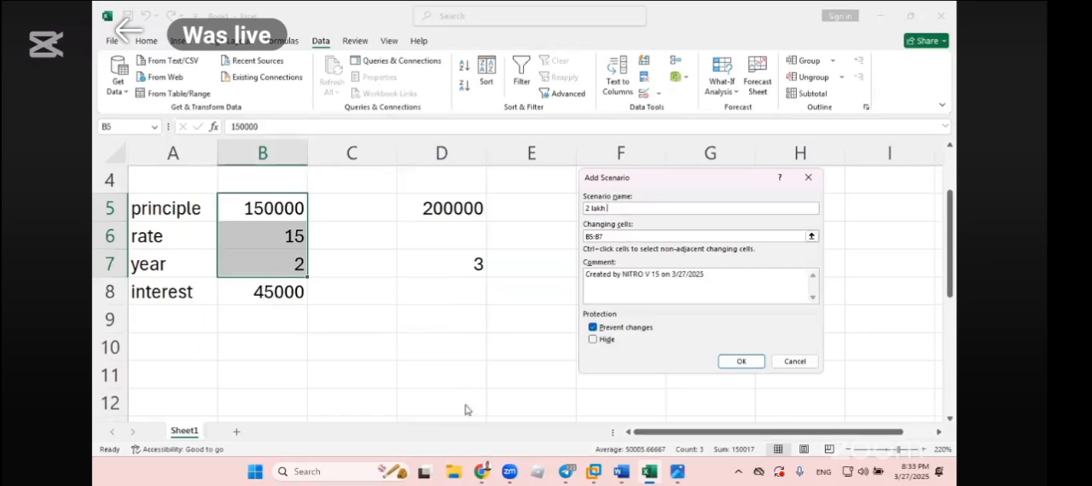
click(741, 362)
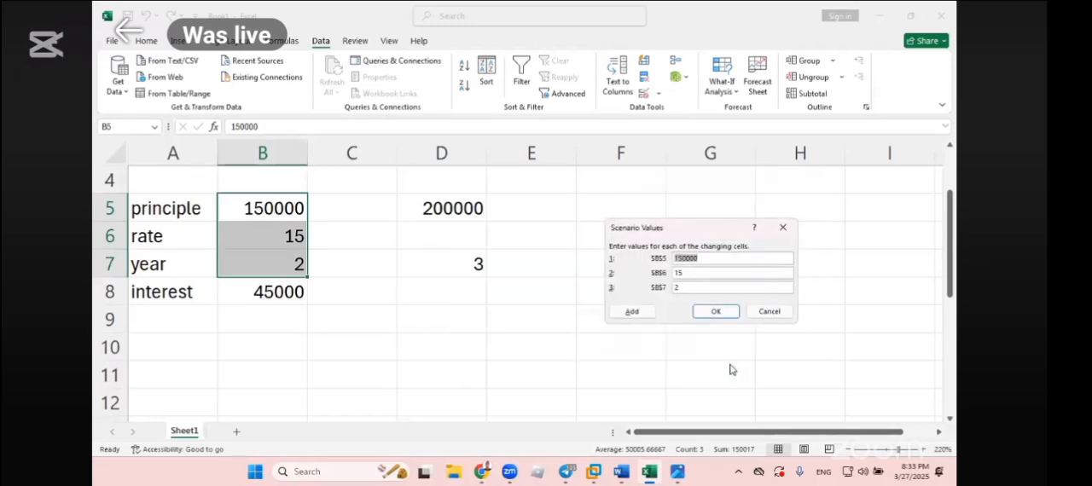
text(200000)
click(726, 312)
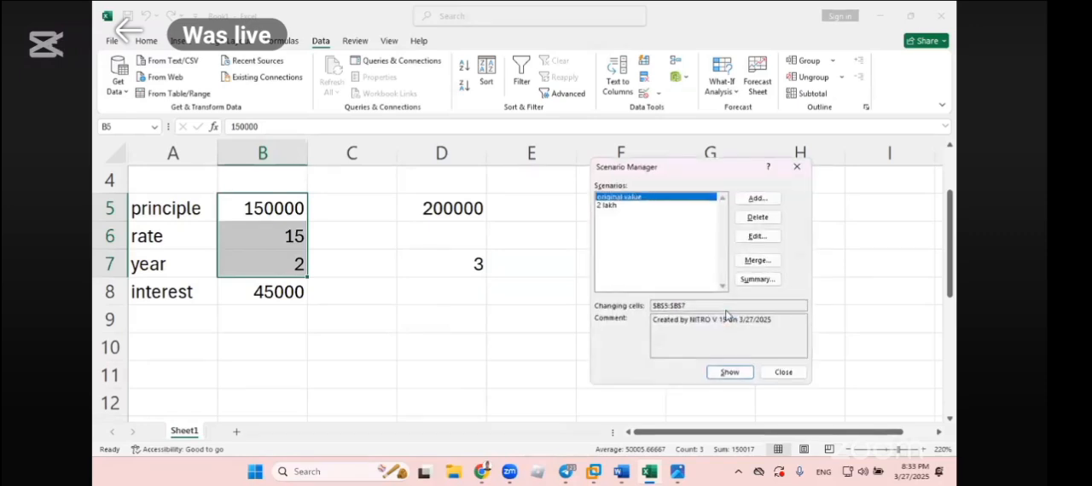
click(611, 205)
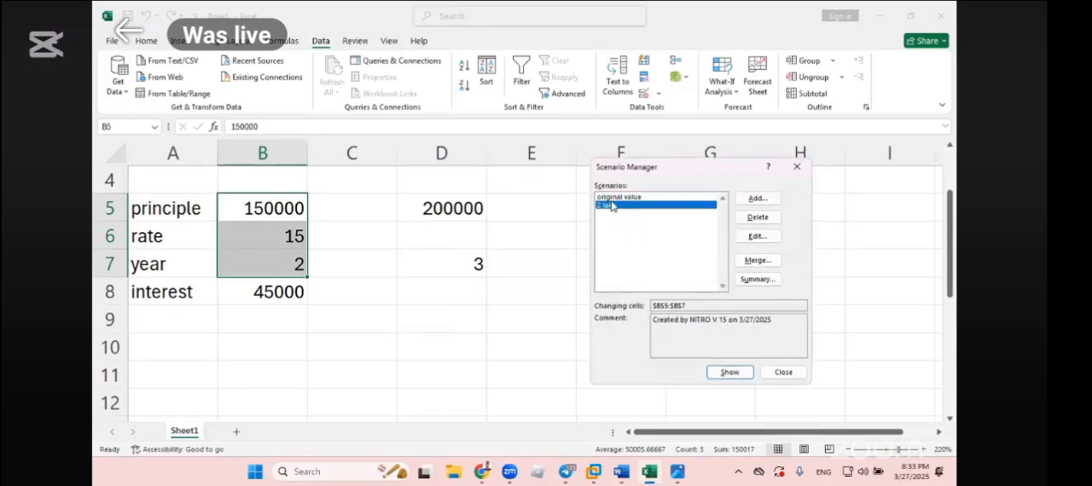
- Add a scenario named 3 years for B5:B7 with the year in B7 set to 3
click(757, 199)
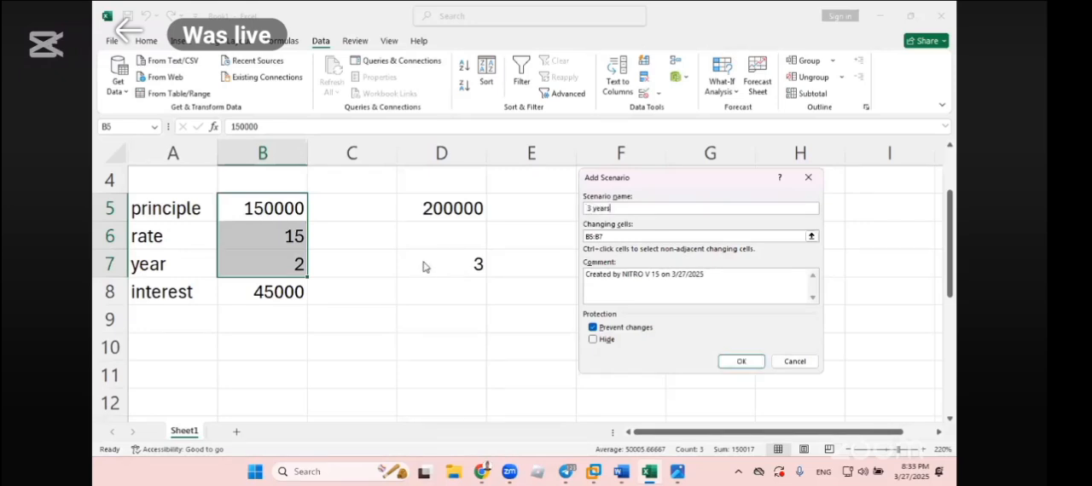
click(731, 363)
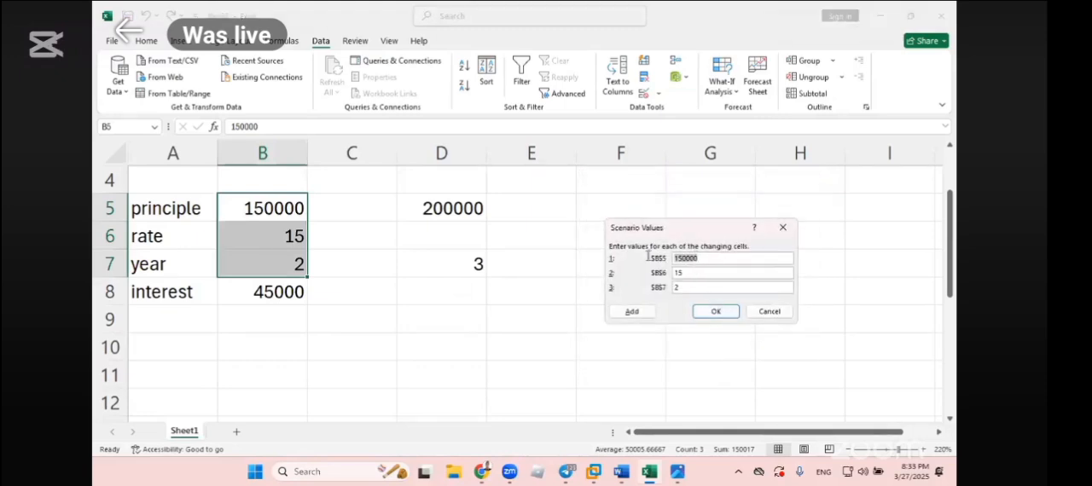
double_click(671, 272)
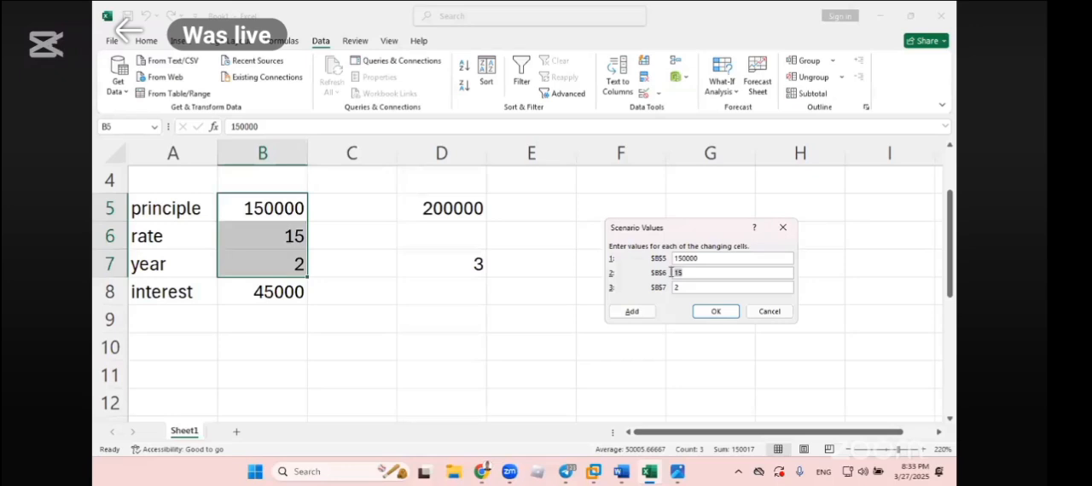
drag(686, 290, 617, 285)
text(3)
click(718, 312)
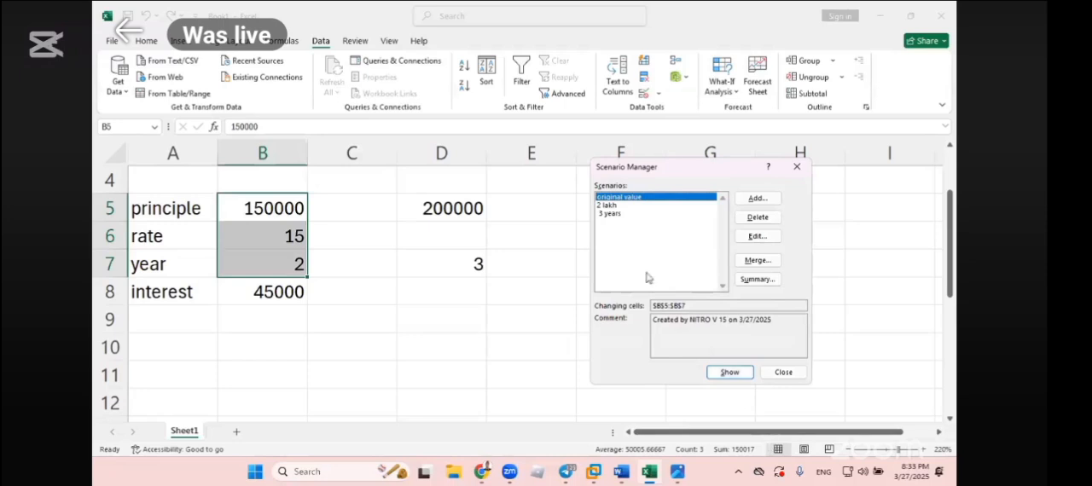
- Show the 2 lakh scenario's values in the worksheet, followed by the 3 years scenario's values
click(613, 207)
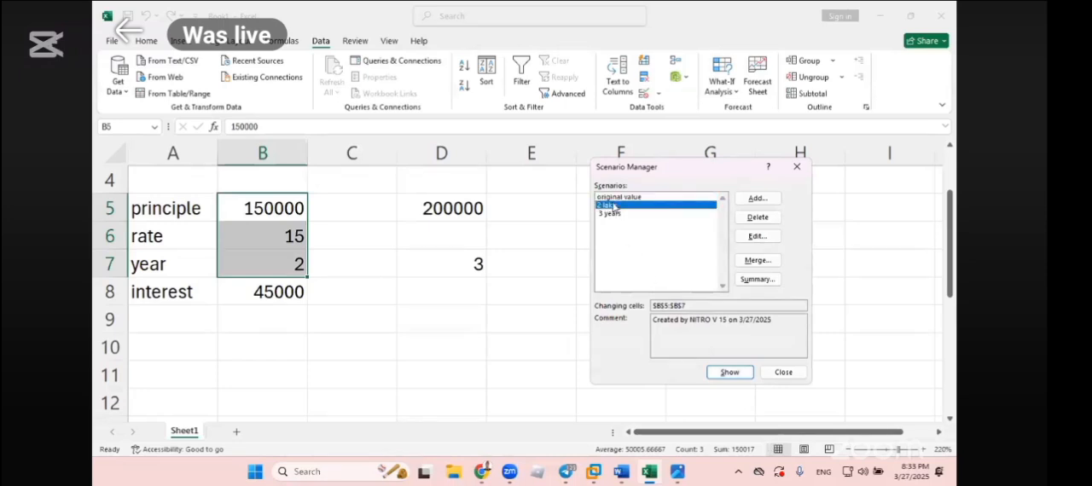
click(728, 373)
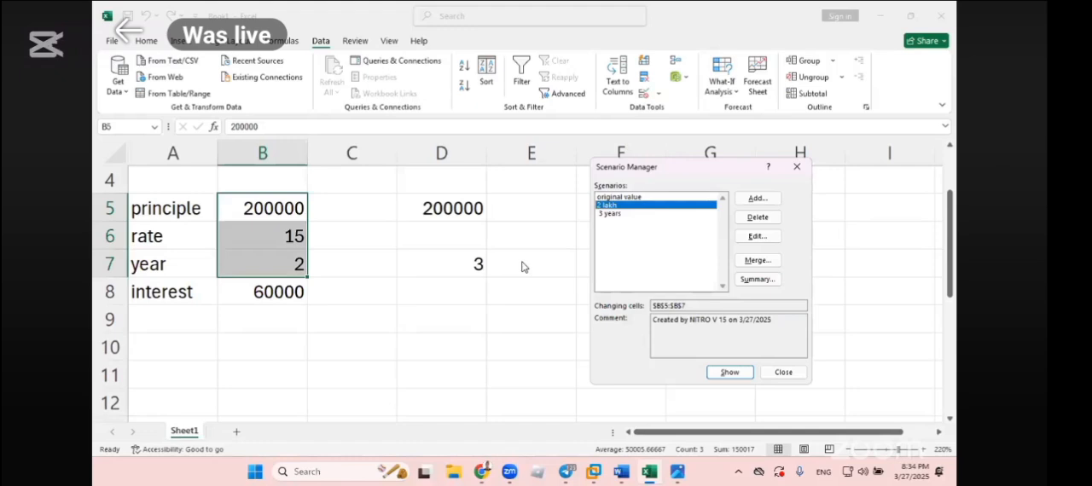
click(604, 214)
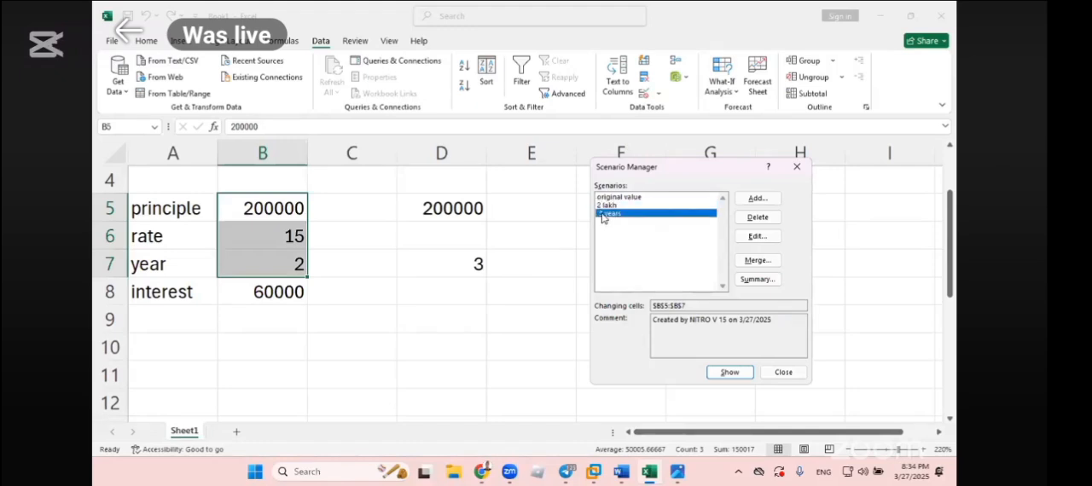
click(725, 375)
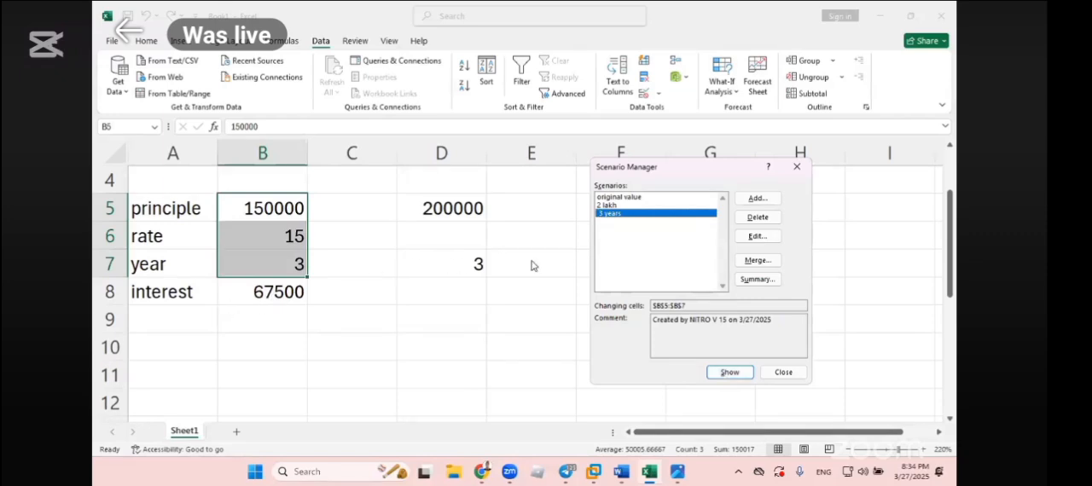
- Switch the worksheet to the 2 lakh scenario and back to the original value scenario
click(618, 206)
click(724, 375)
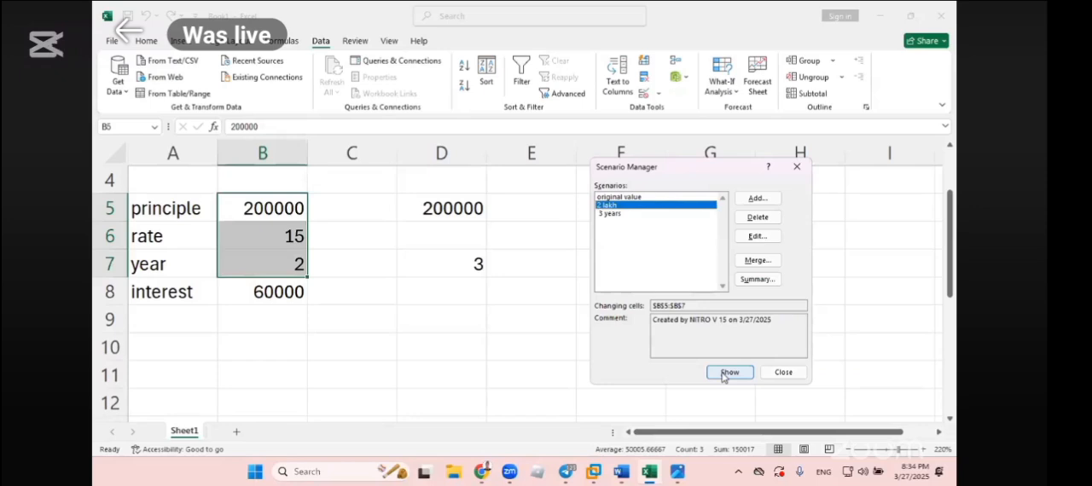
click(631, 197)
click(725, 374)
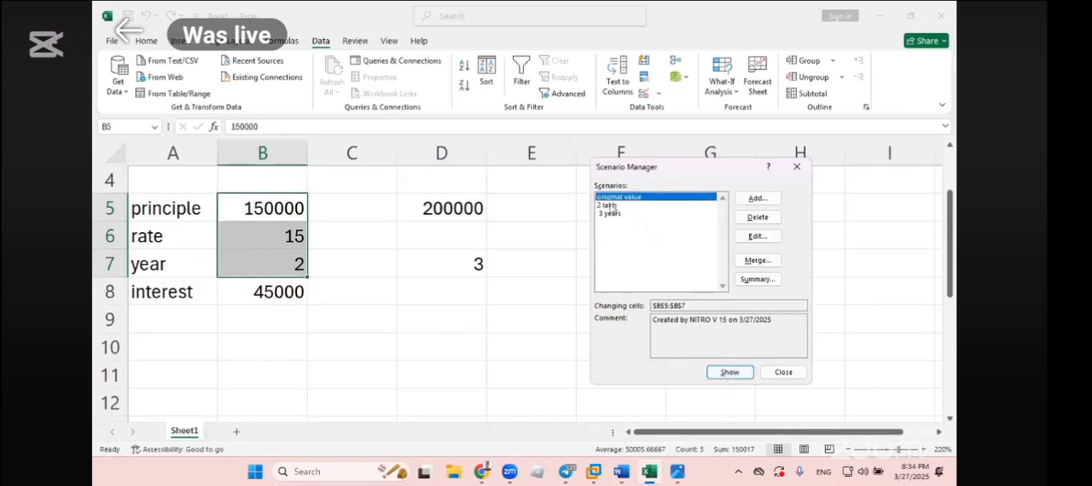
- Compare the interest by showing the 2 lakh and 3 years scenarios, ending on original value
click(611, 206)
click(723, 374)
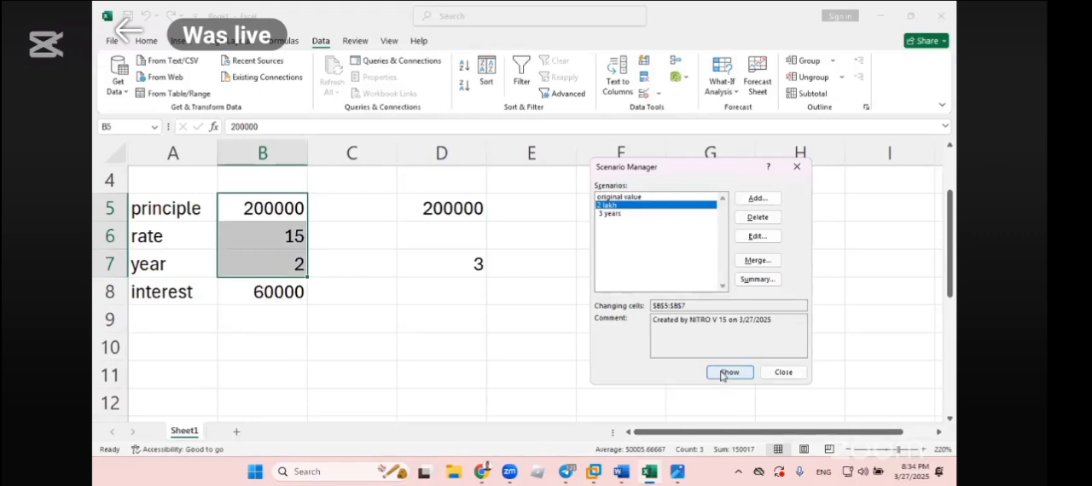
click(613, 214)
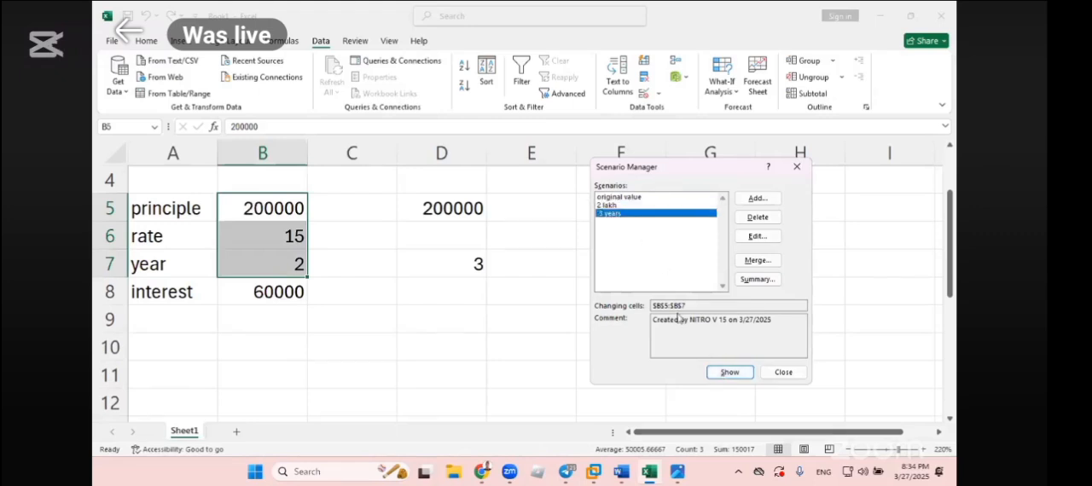
click(725, 374)
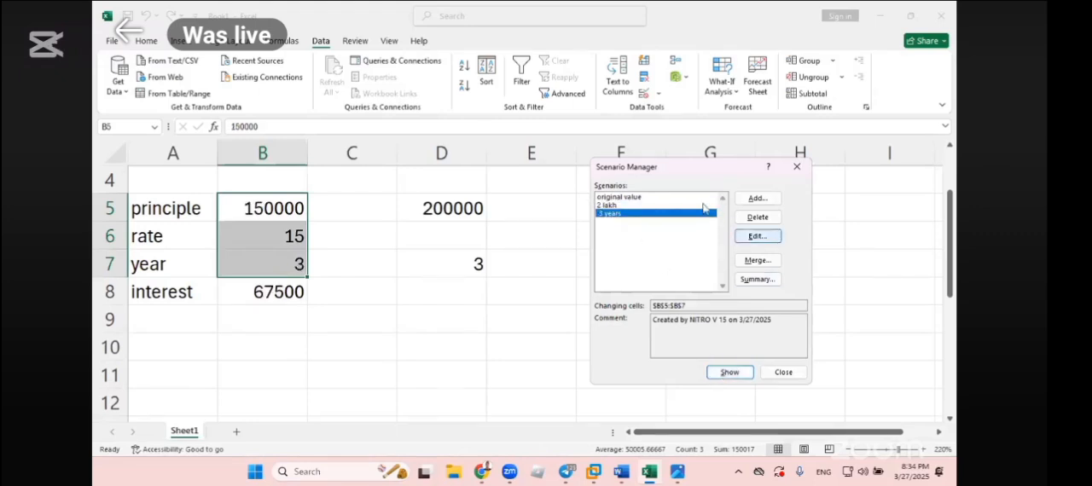
click(618, 207)
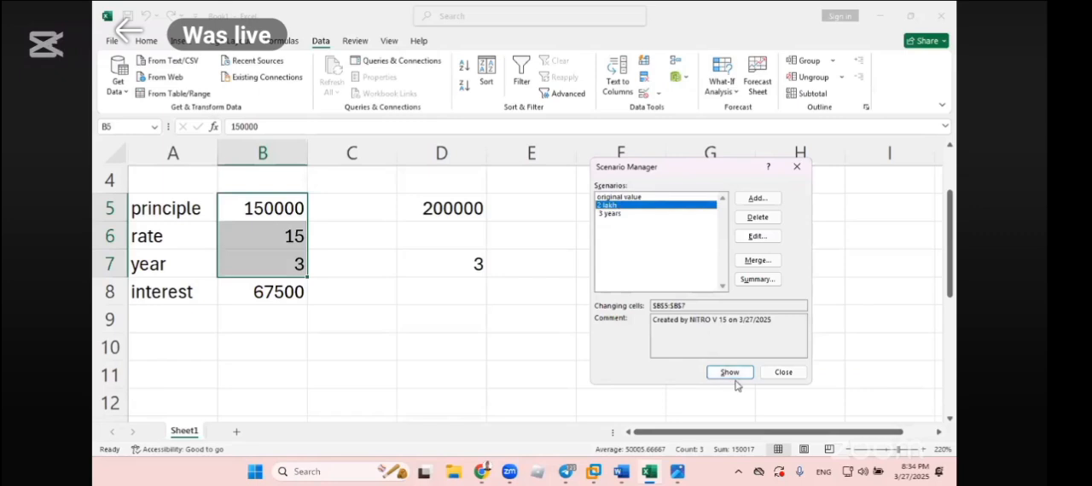
click(612, 213)
click(725, 372)
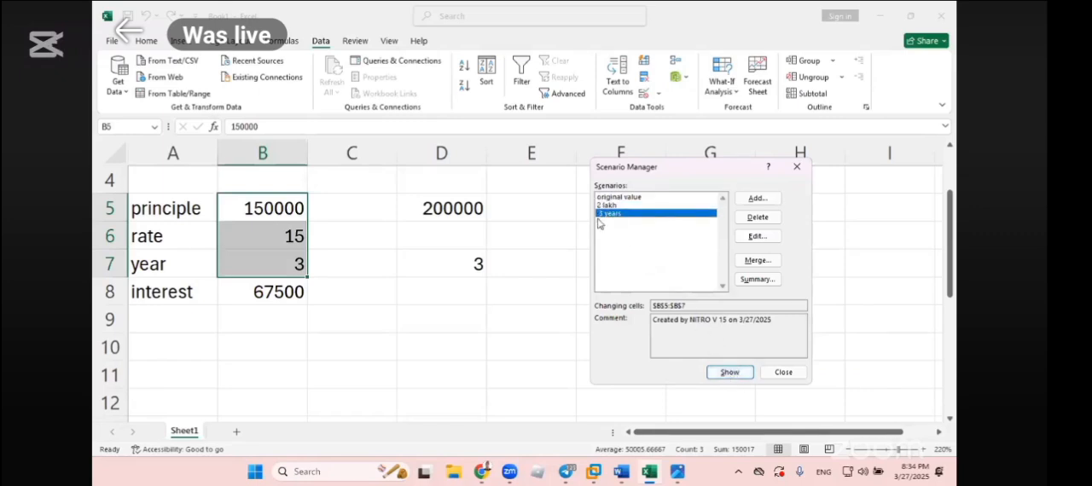
click(609, 197)
click(731, 373)
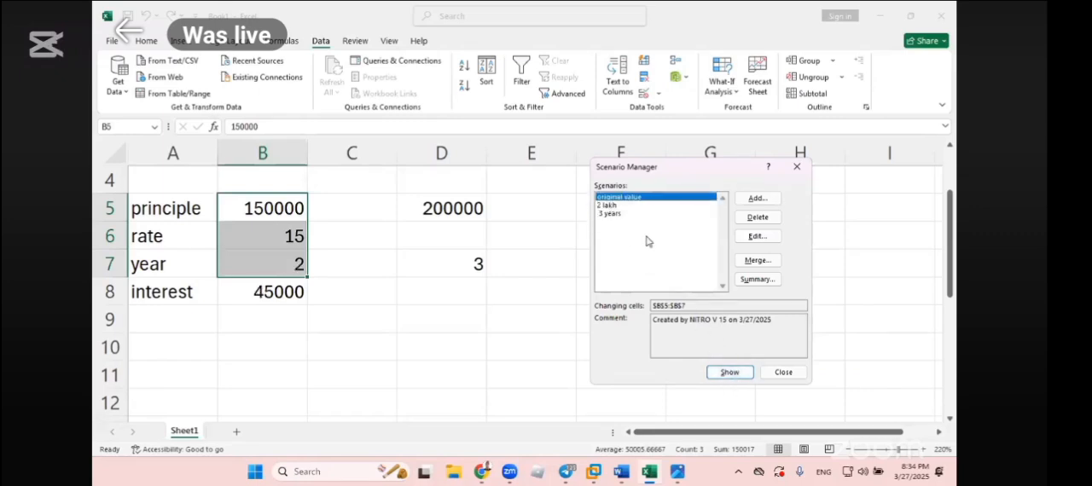
- Cycle twice more through the 2 lakh, 3 years and original value scenarios and close the Scenario Manager
click(613, 208)
click(721, 373)
click(619, 213)
click(730, 373)
click(628, 198)
click(716, 371)
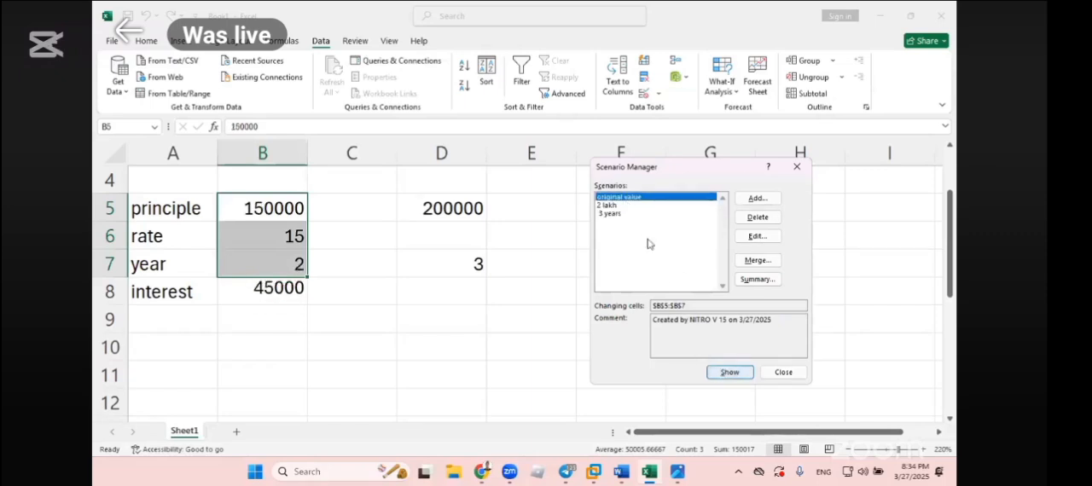
click(607, 206)
click(730, 373)
click(611, 214)
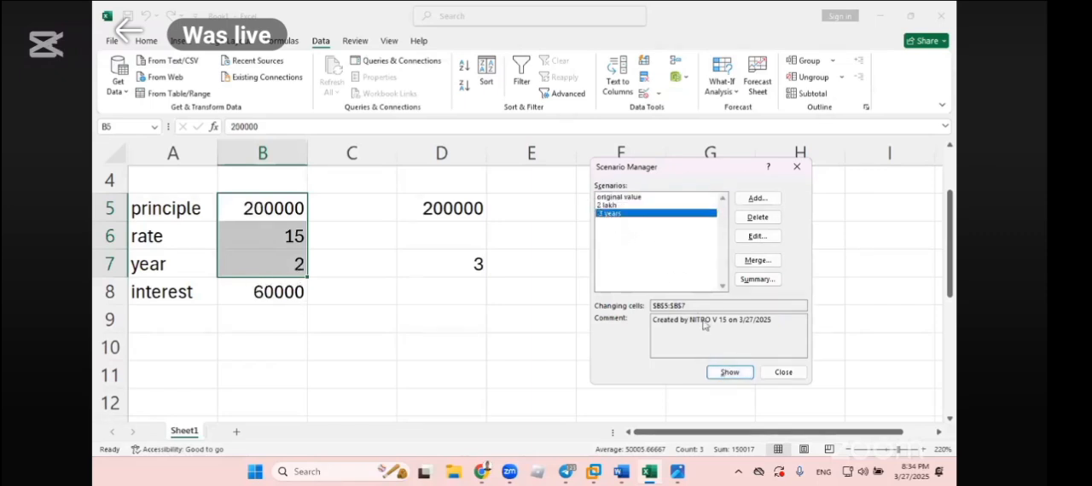
click(730, 373)
click(619, 198)
click(730, 373)
click(784, 373)
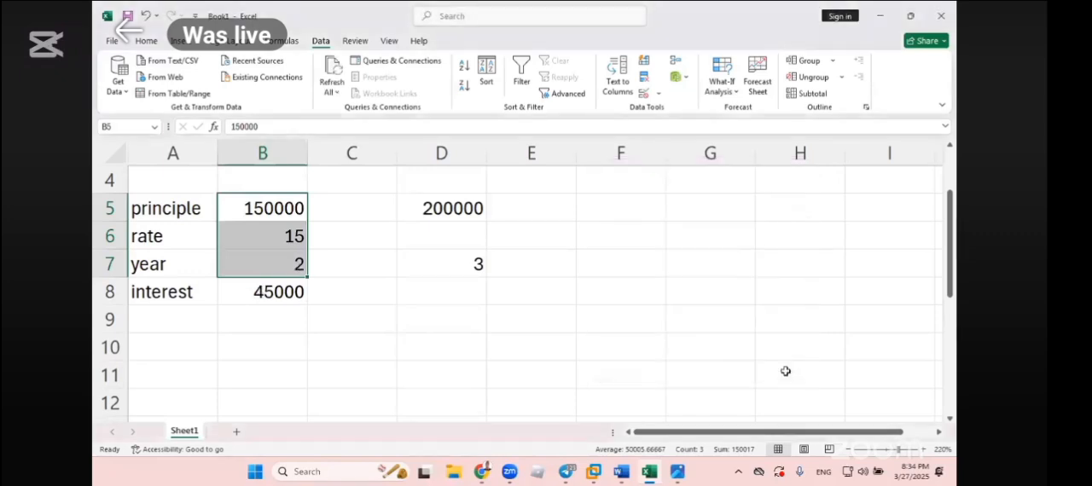
- Switch to the Word notes and review the Scenario Manager points down to the Data Table heading
key(alt+Tab)
key(Tab)
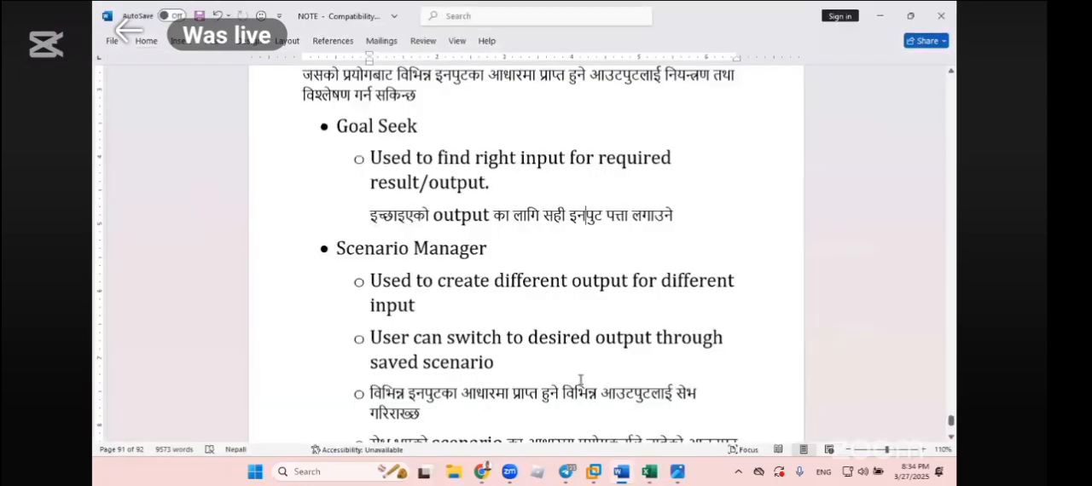
scroll(580, 380, down, 1)
scroll(582, 377, down, 1)
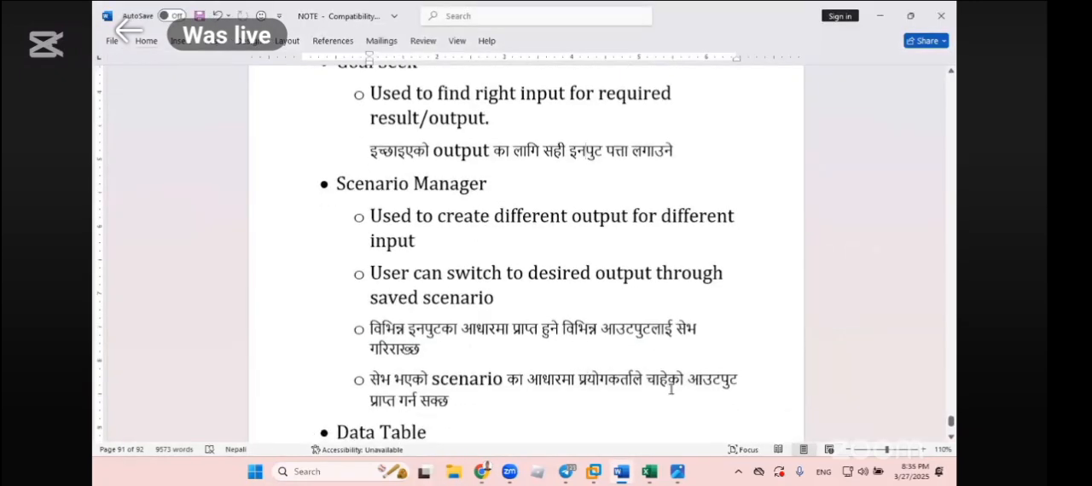
drag(741, 379, 646, 379)
scroll(547, 341, down, 3)
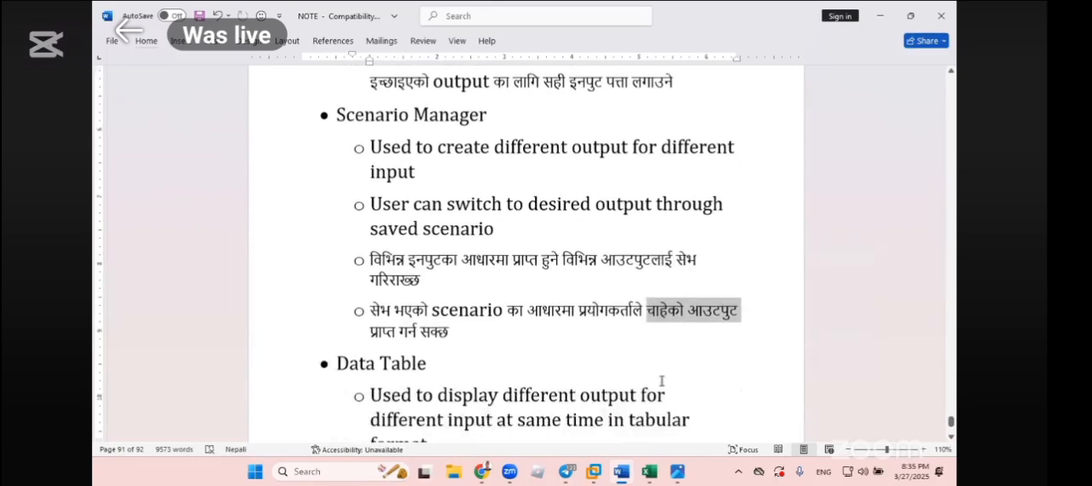
click(534, 325)
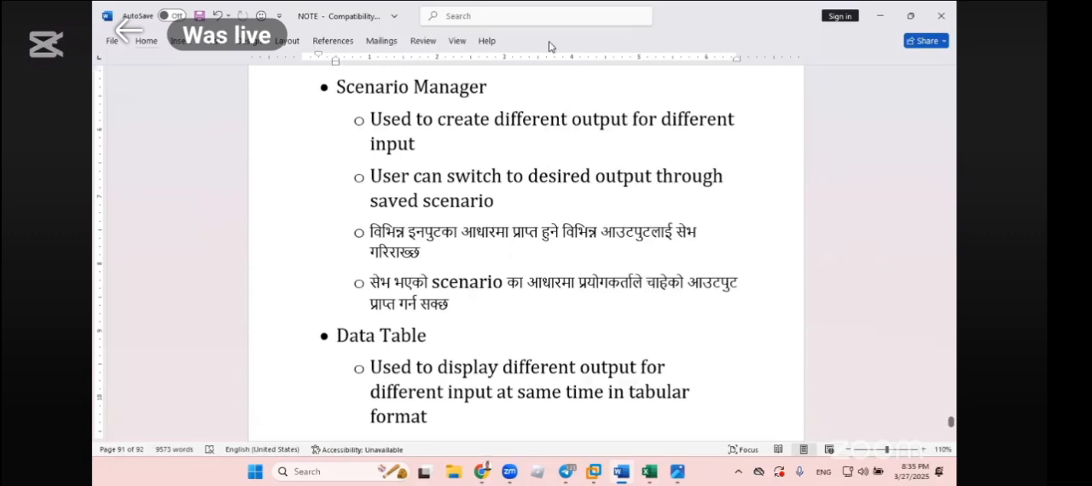
- Switch back to the Excel workbook and clear the alternative principle and year values from D5:D7
key(alt+Tab)
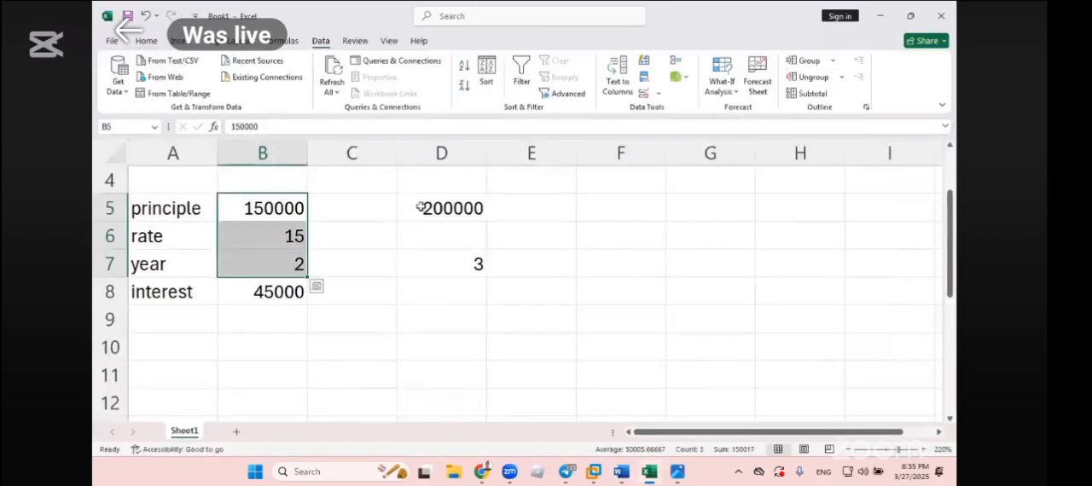
drag(426, 209, 439, 265)
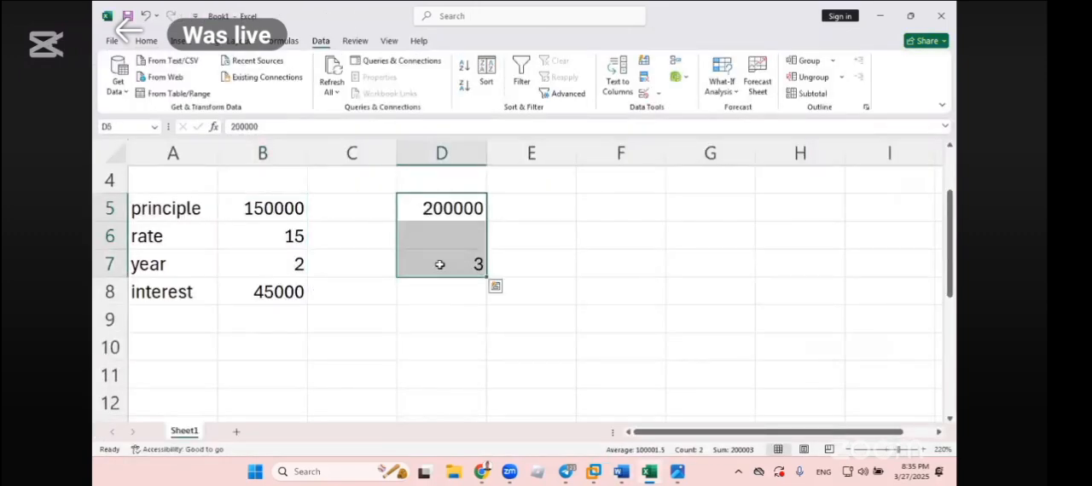
key(Delete)
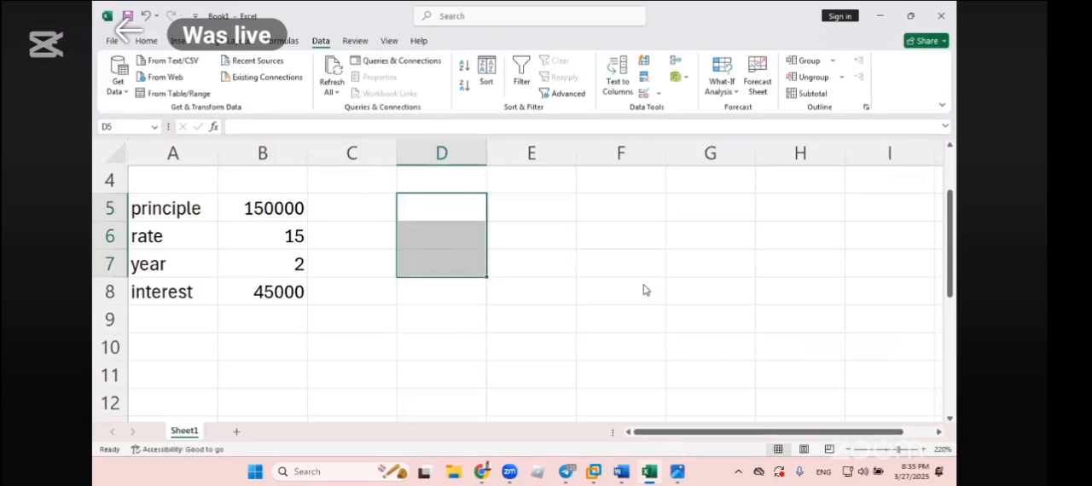
- Examine the interest formula in B8 and the principle, rate and year cells that feed it
scroll(644, 291, down, 6)
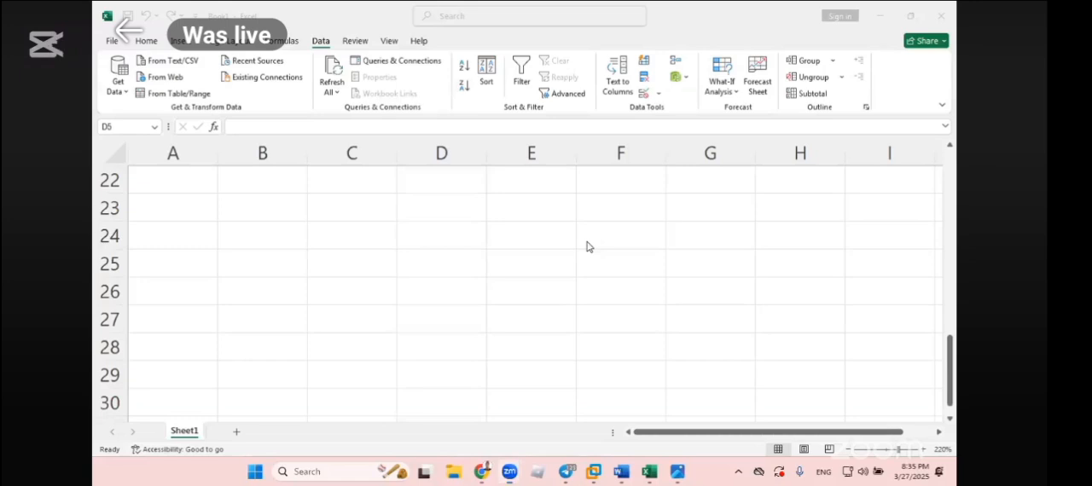
scroll(458, 280, up, 7)
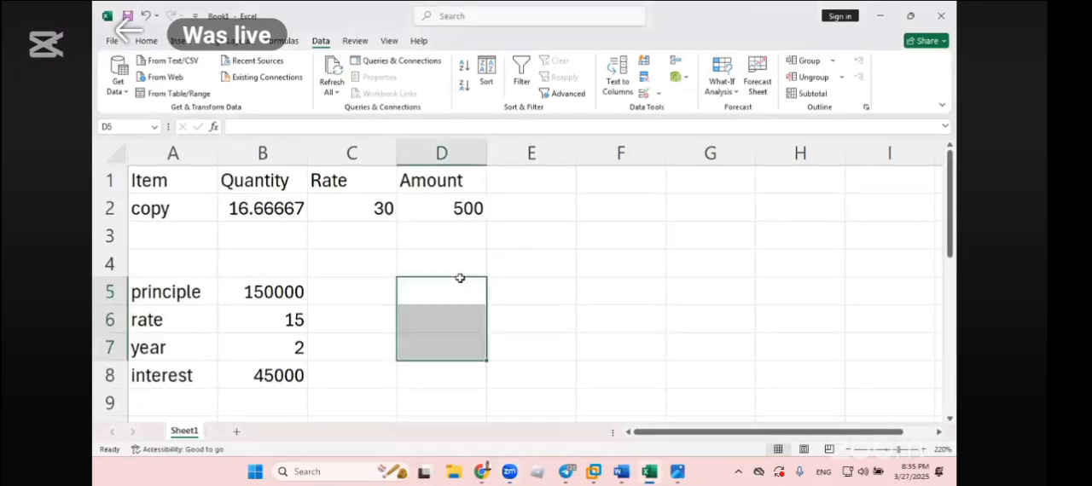
scroll(458, 278, down, 1)
click(275, 219)
click(265, 292)
click(262, 239)
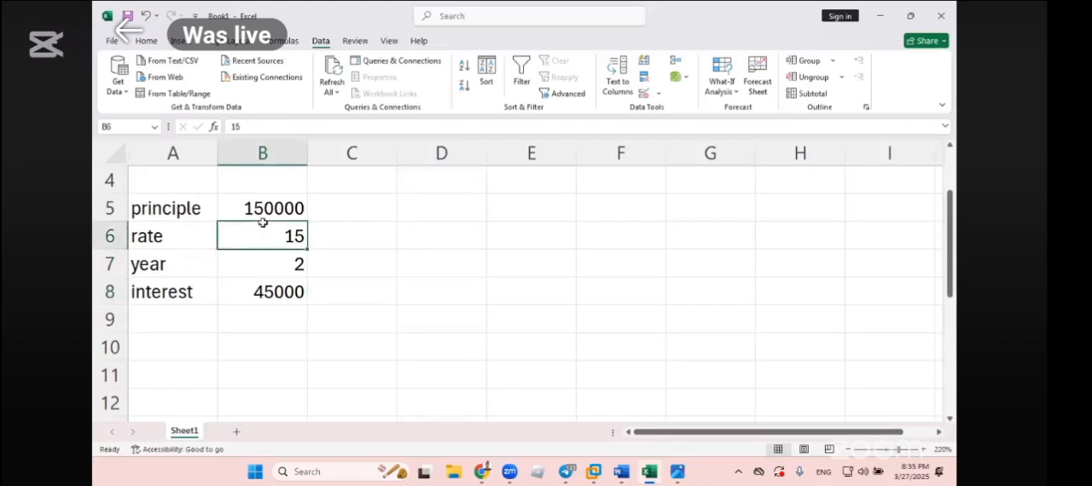
click(271, 205)
click(270, 291)
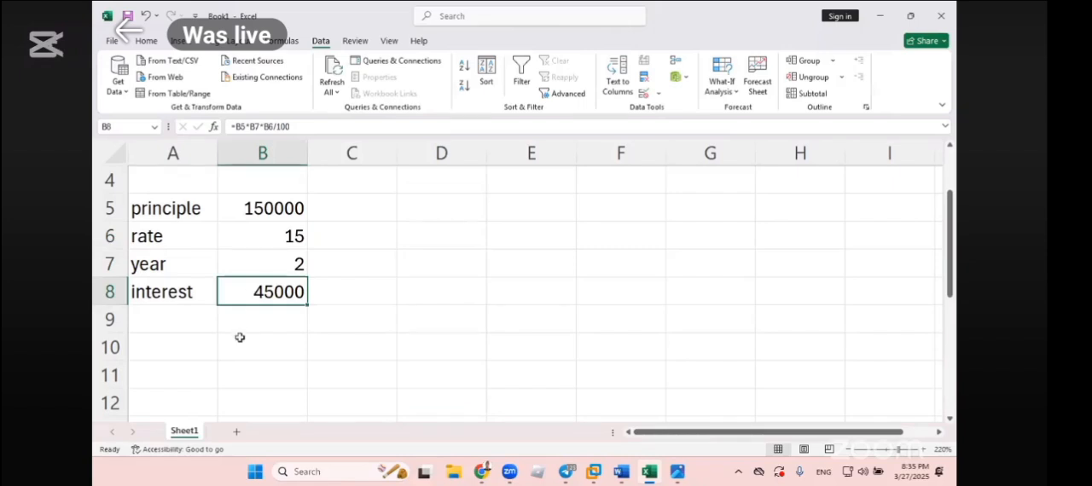
scroll(242, 335, down, 2)
scroll(243, 335, up, 3)
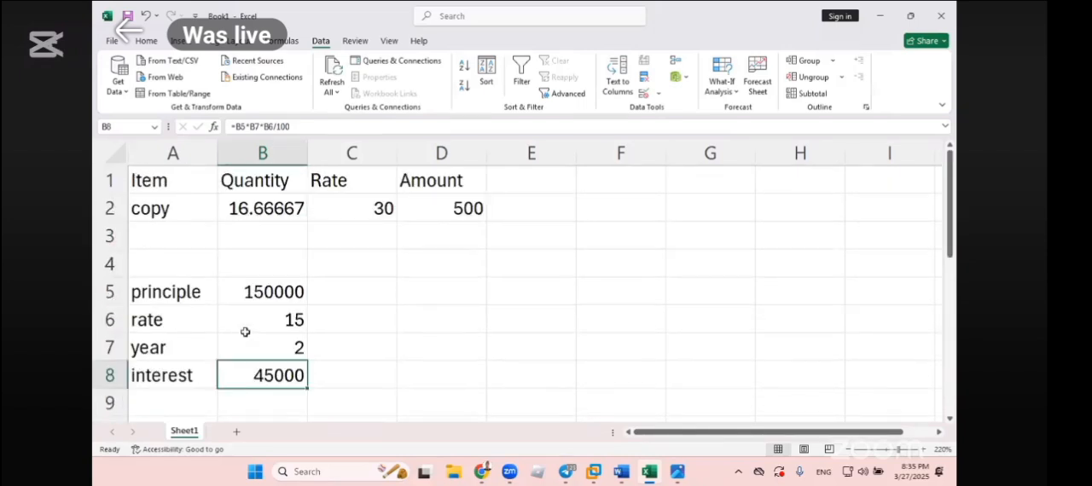
scroll(248, 322, down, 1)
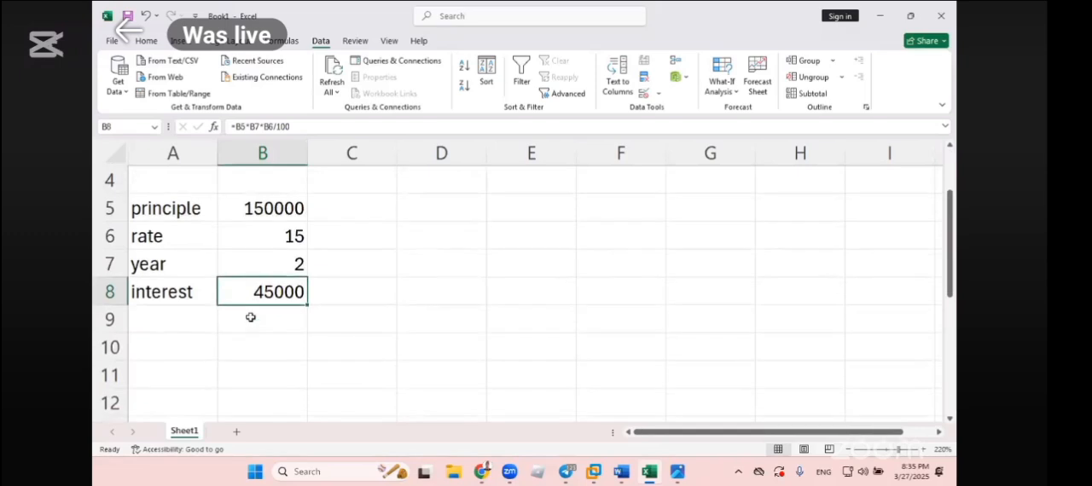
click(275, 259)
- Enter the alternative year values 3, 4 and 5 in cells A9 to A11 below the interest row
click(199, 318)
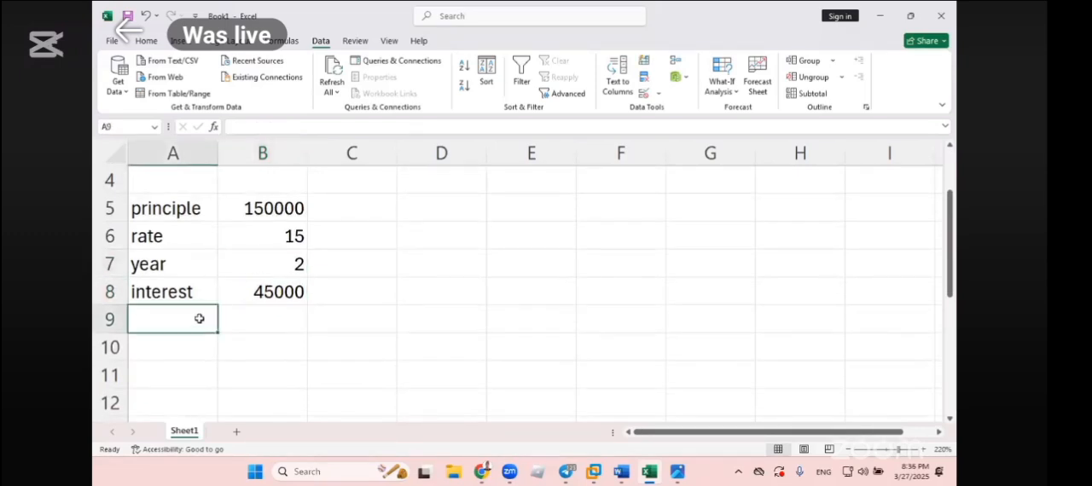
text(3)
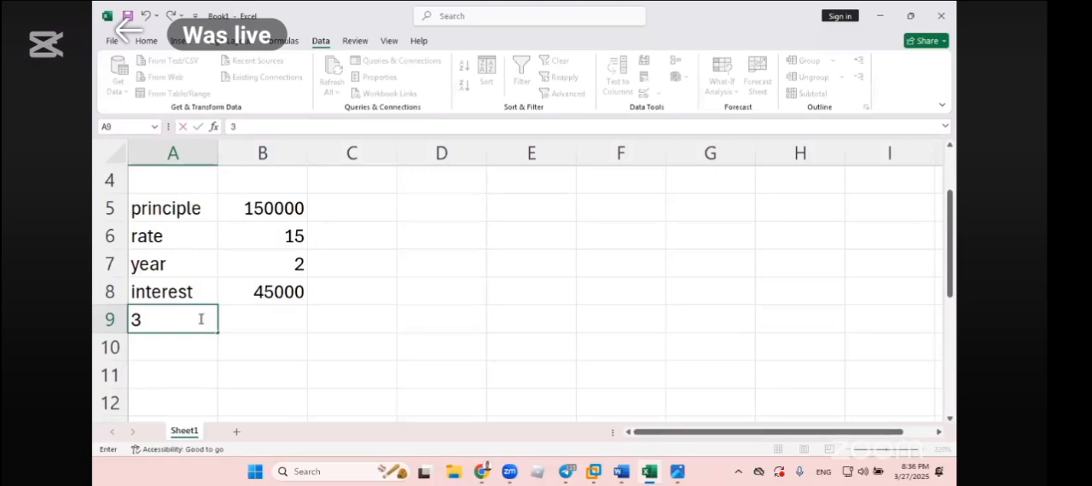
key(Return)
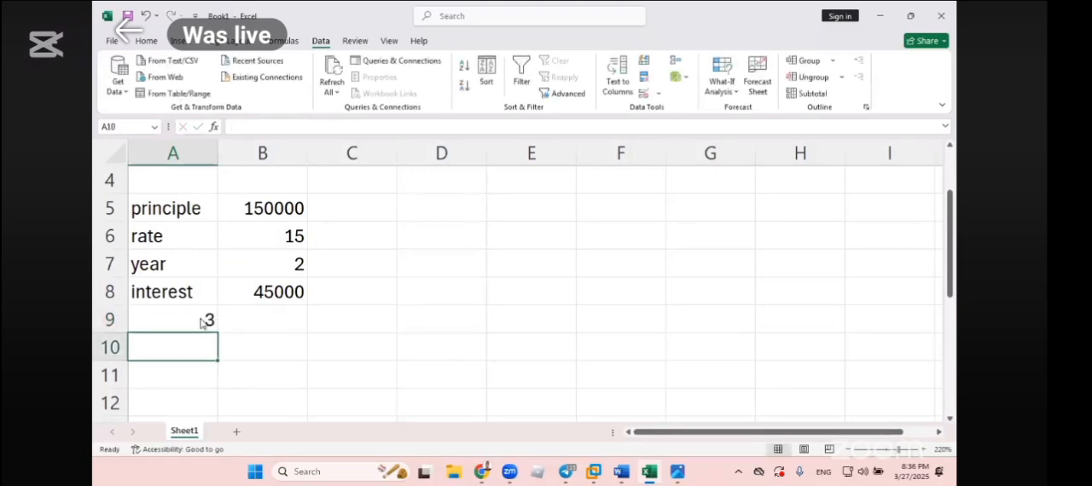
text(4)
key(Return)
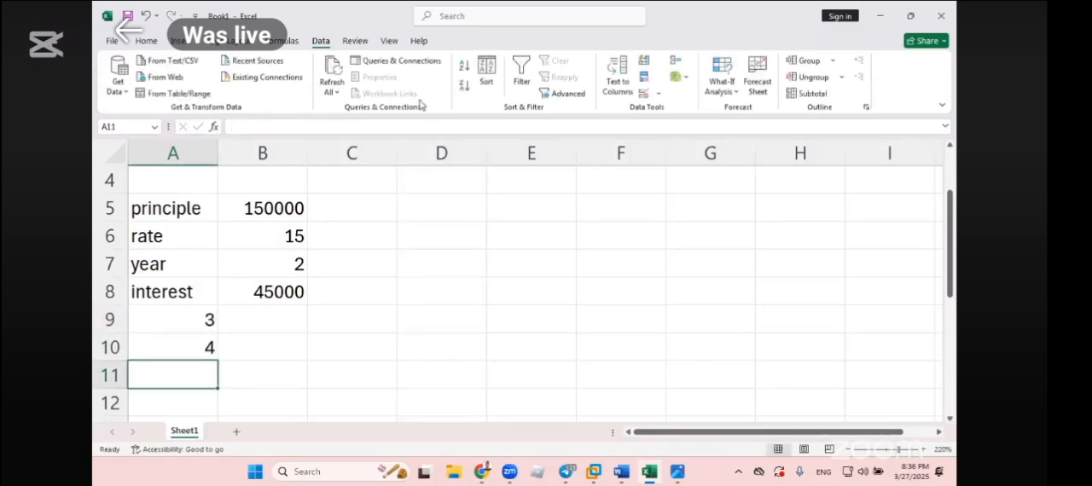
text(5)
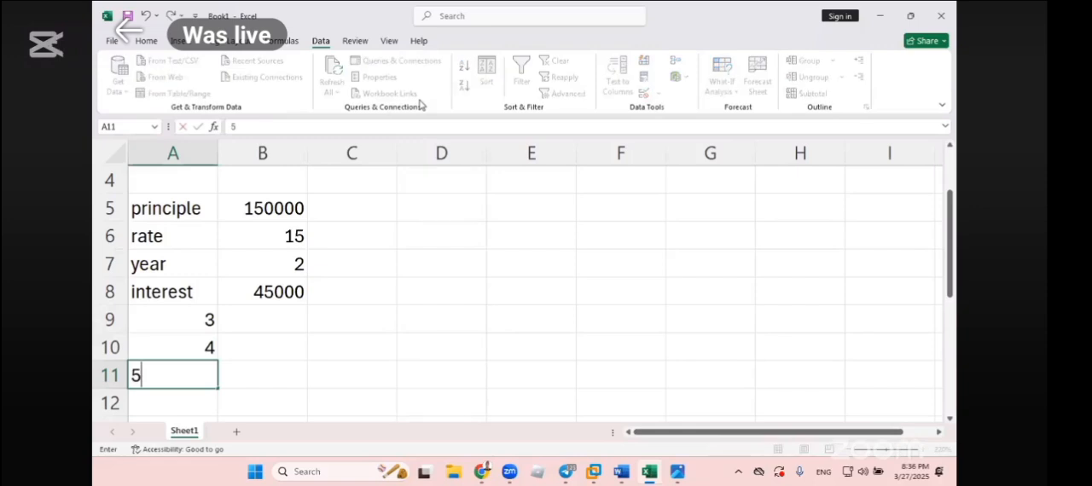
key(Return)
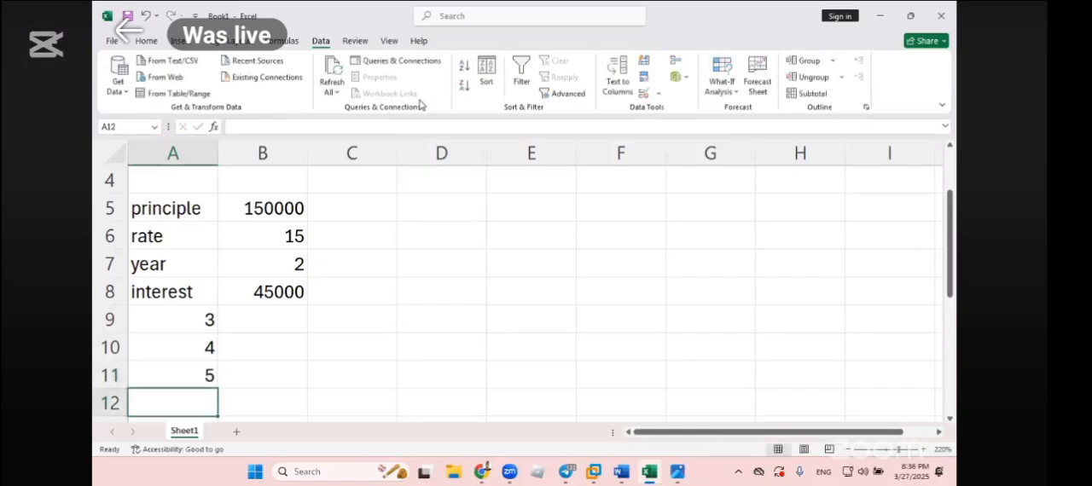
click(597, 87)
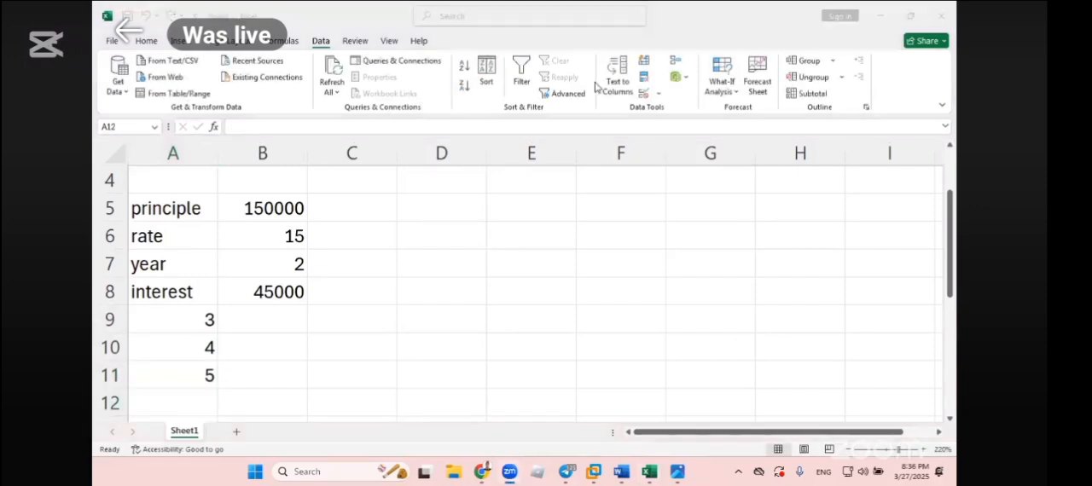
- Examine the interest formula in B8 together with the year values in A9:A11 and the surrounding A8:B11 block
click(268, 292)
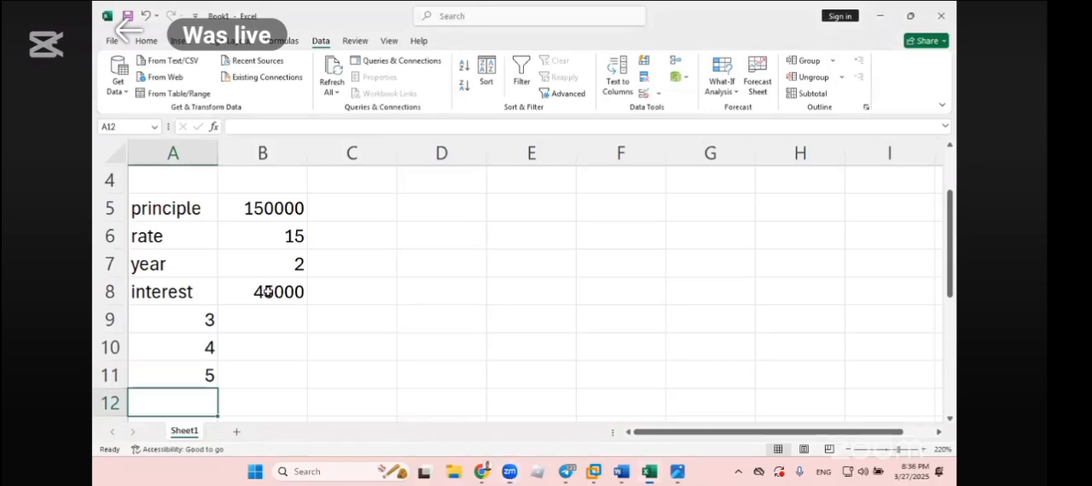
drag(190, 319, 202, 375)
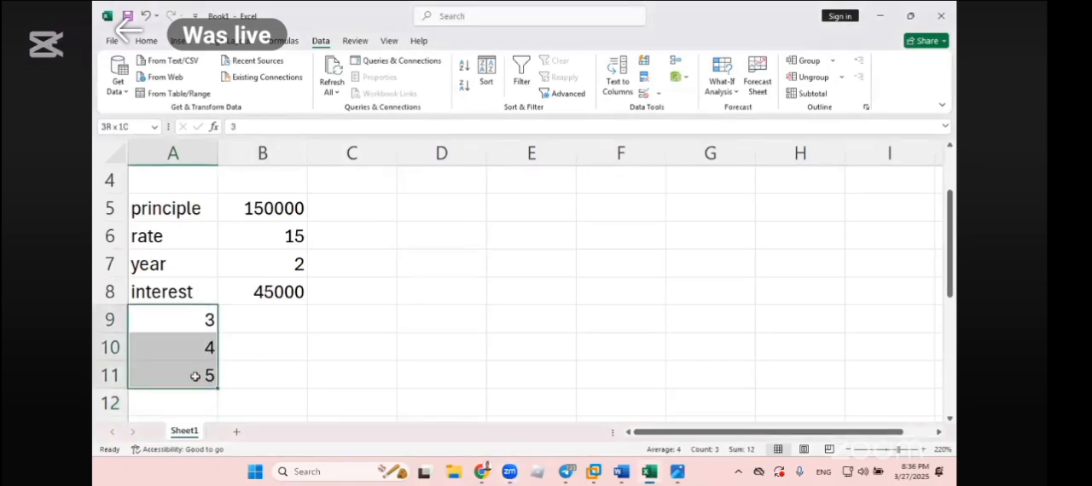
click(280, 298)
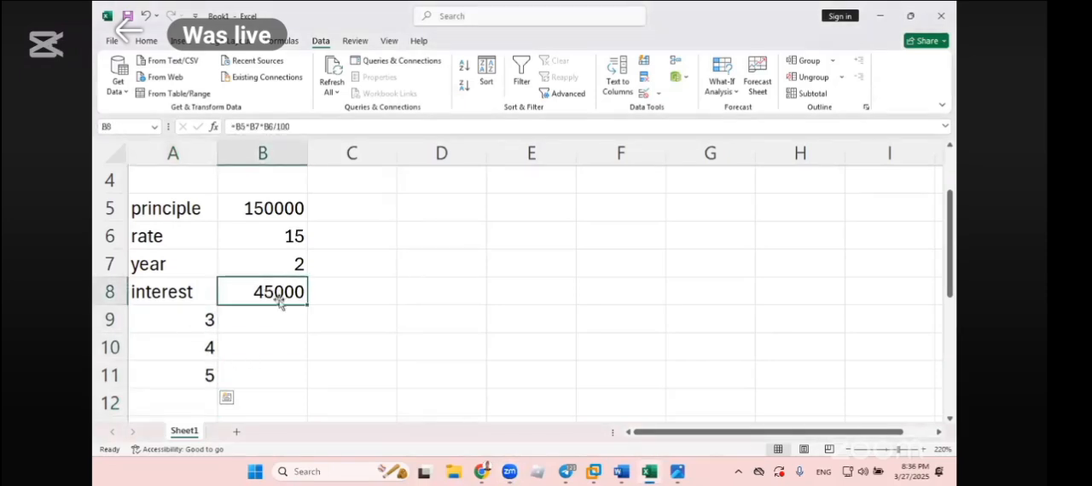
click(332, 379)
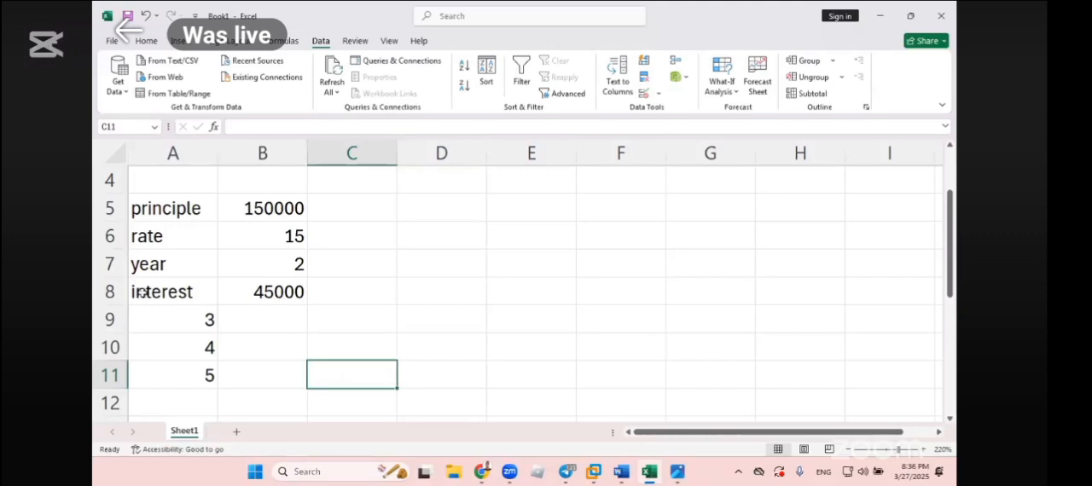
drag(165, 292, 269, 362)
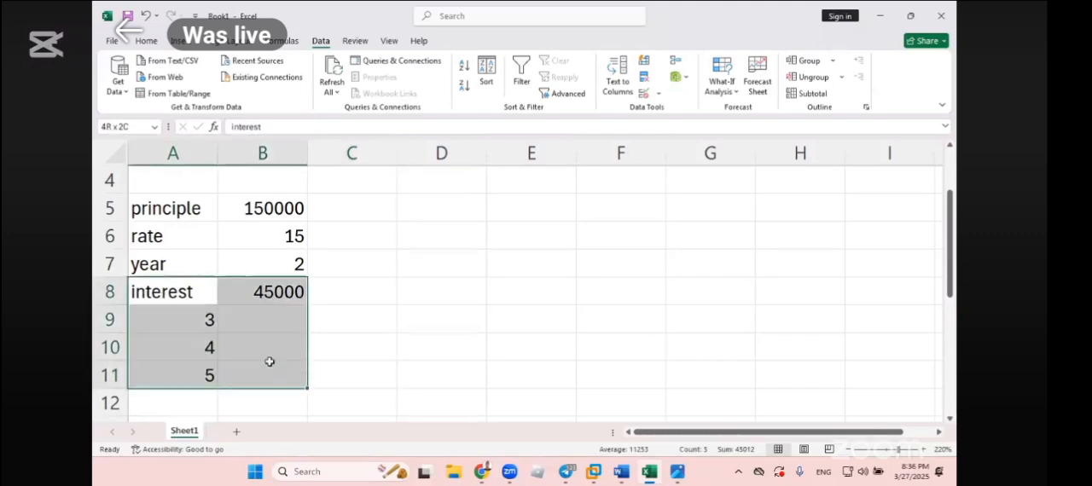
double_click(287, 296)
key(Escape)
- Select the range A8:B11 and open the What-If Analysis Data Table dialog for it
drag(182, 292, 245, 369)
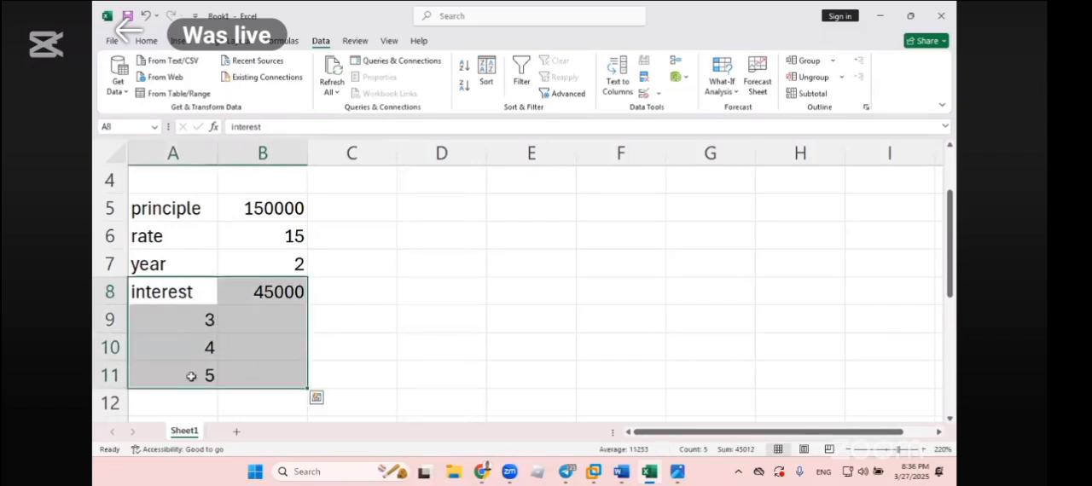
click(721, 90)
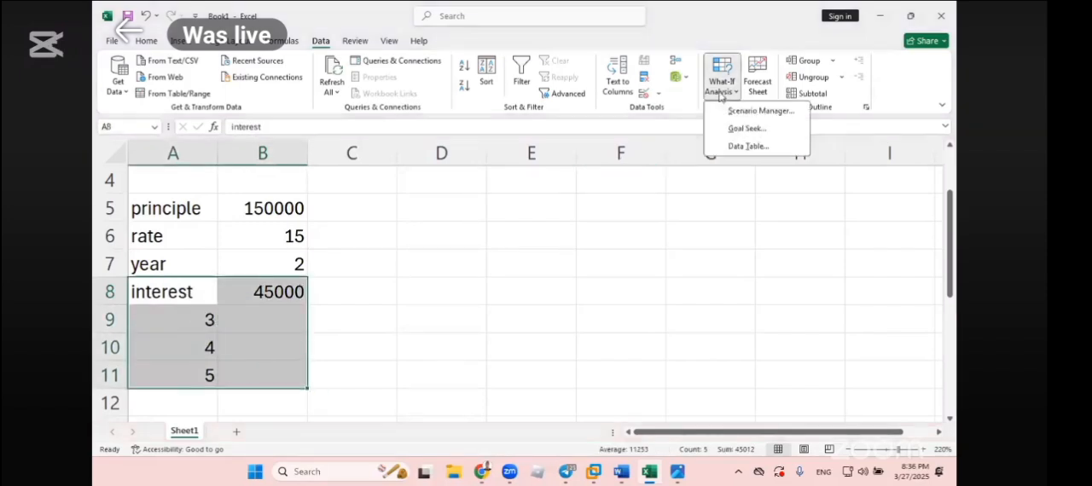
click(746, 147)
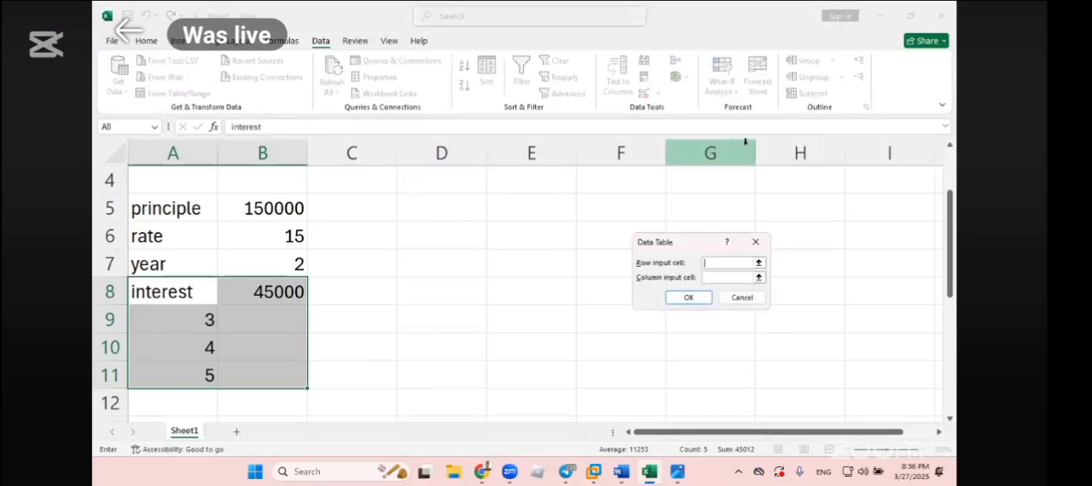
drag(678, 247, 679, 226)
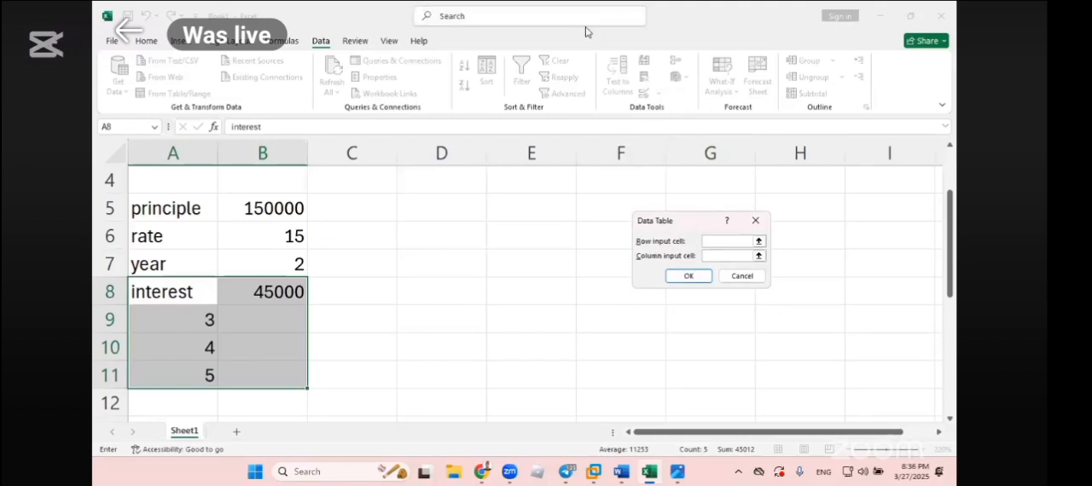
- Annotate the screen with freehand circles and arrows linking the year values 3, 4 and 5 to the year cell B7
drag(207, 295, 219, 290)
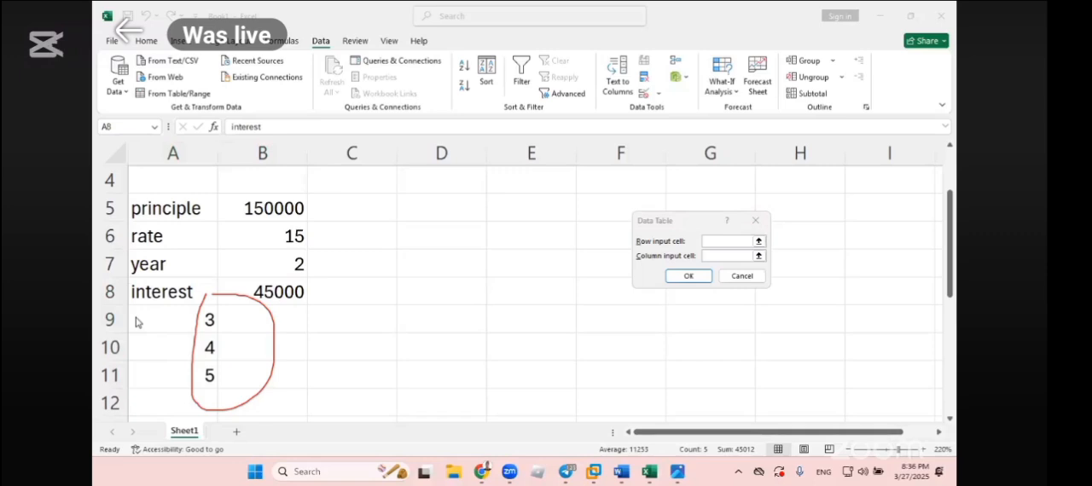
mouse_move(299, 250)
mouse_down()
mouse_move(277, 259)
mouse_move(318, 253)
mouse_move(282, 246)
mouse_up()
drag(209, 314, 379, 164)
mouse_move(224, 347)
mouse_down()
mouse_move(320, 267)
mouse_move(320, 293)
mouse_move(337, 245)
mouse_up()
mouse_move(220, 376)
mouse_down()
mouse_move(367, 266)
mouse_move(326, 260)
mouse_move(360, 290)
mouse_up()
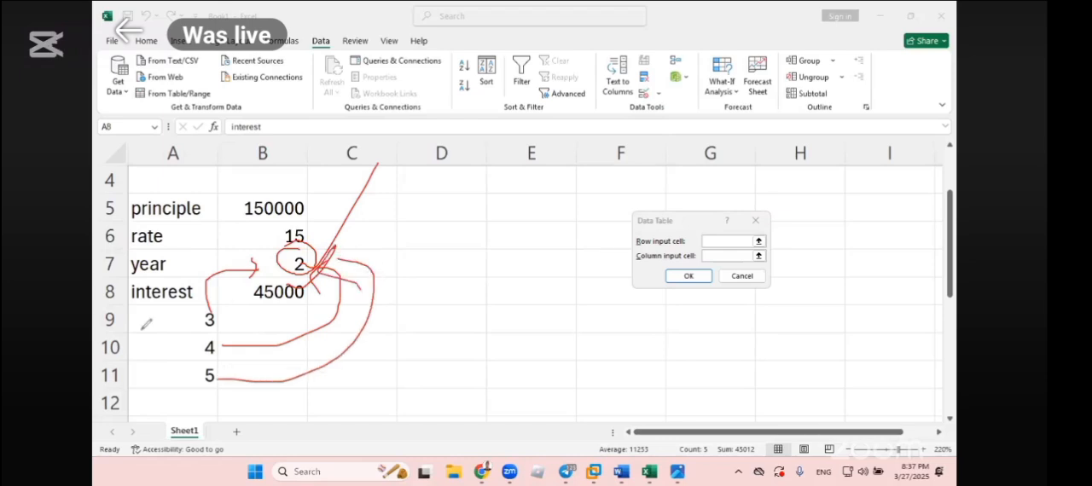
mouse_move(199, 302)
mouse_down()
mouse_move(194, 379)
mouse_move(217, 263)
mouse_up()
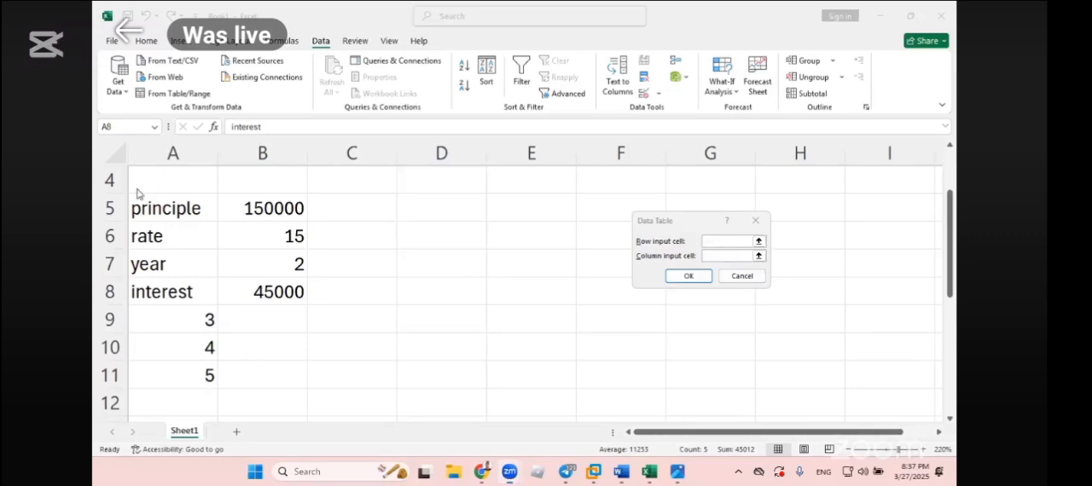
drag(218, 328, 241, 297)
drag(204, 358, 233, 333)
drag(197, 374, 247, 348)
mouse_move(200, 307)
mouse_down()
mouse_move(199, 418)
mouse_move(203, 266)
mouse_up()
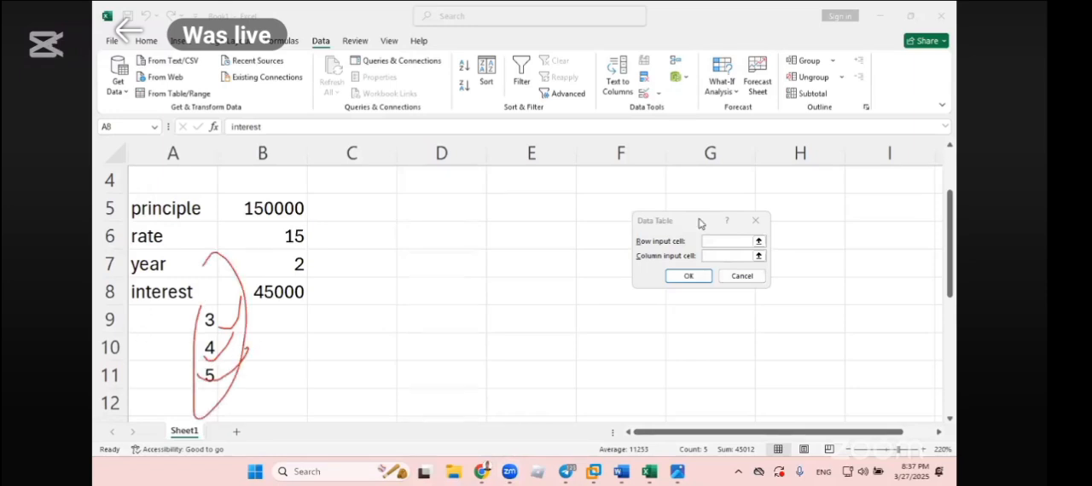
- Move the Data Table dialog closer to the data and make its column input cell active
drag(701, 224, 513, 215)
click(528, 249)
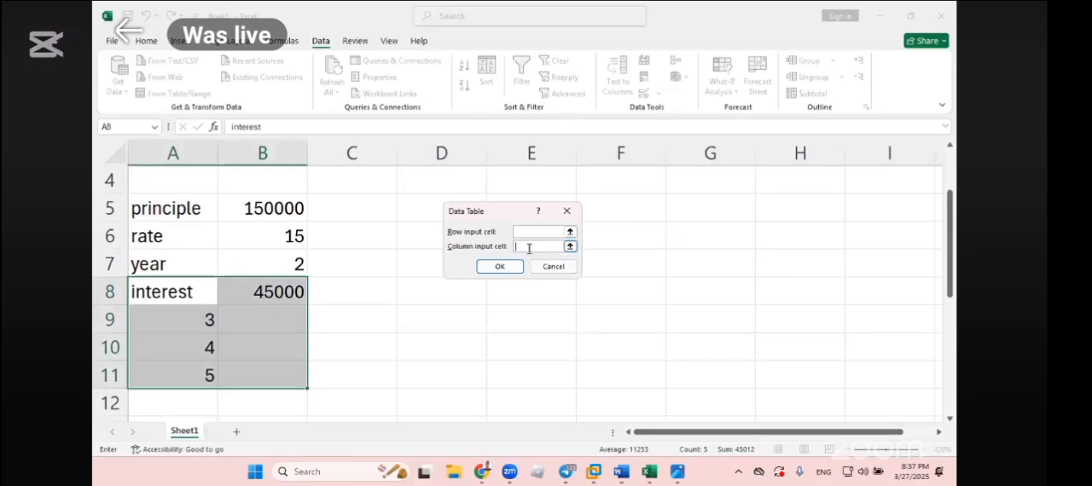
click(529, 248)
drag(498, 210, 548, 207)
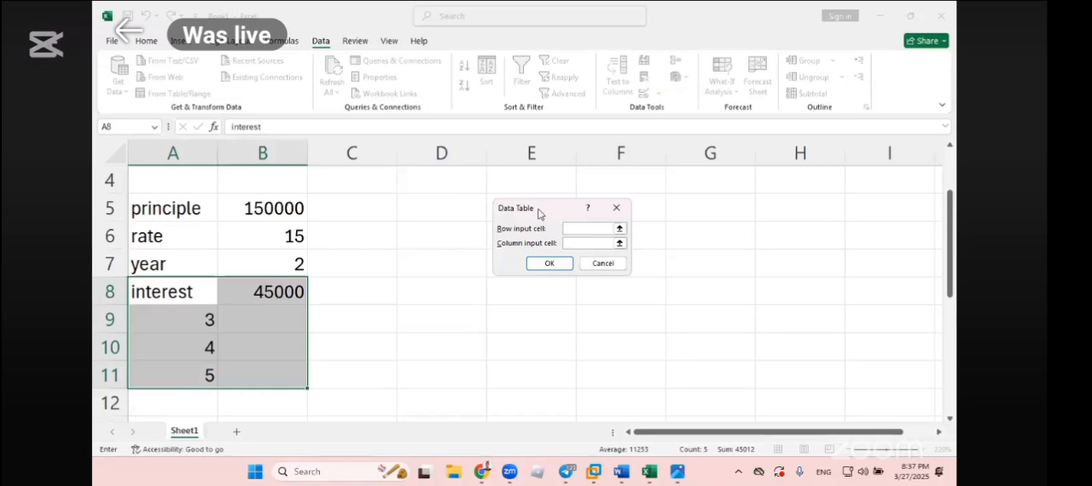
- Switch to the Word notes, compare the Scenario Manager point on saved scenarios with the Data Table description, and return to Excel
click(621, 472)
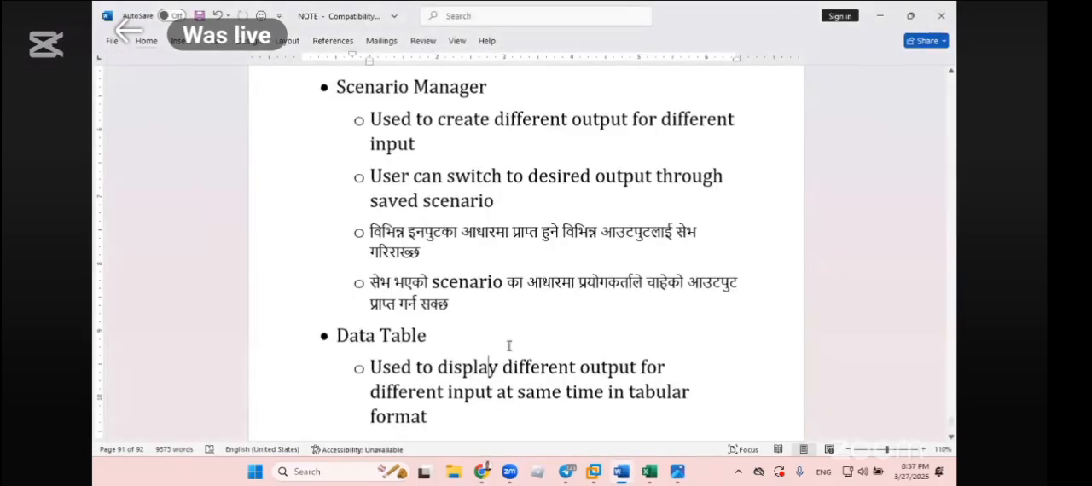
scroll(509, 374, down, 2)
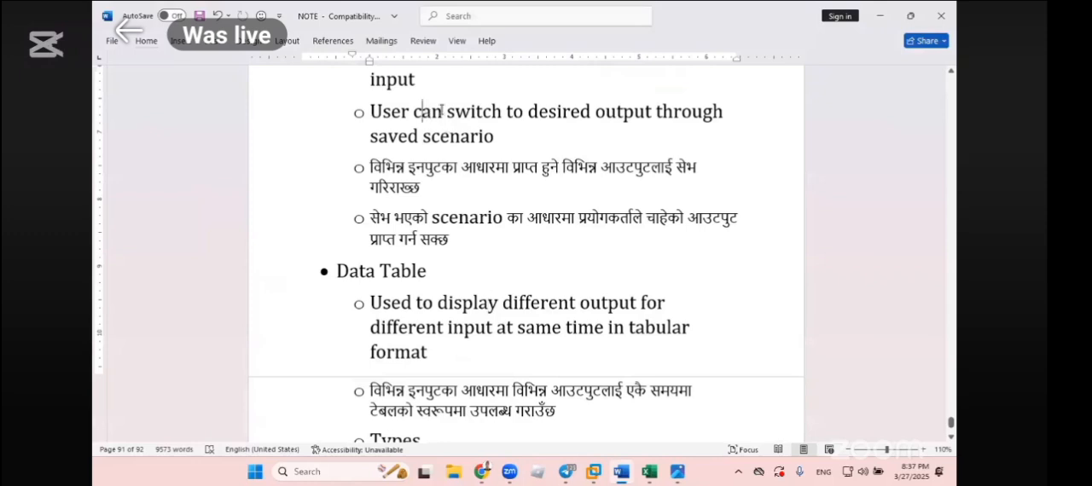
drag(429, 114, 494, 138)
triple_click(428, 339)
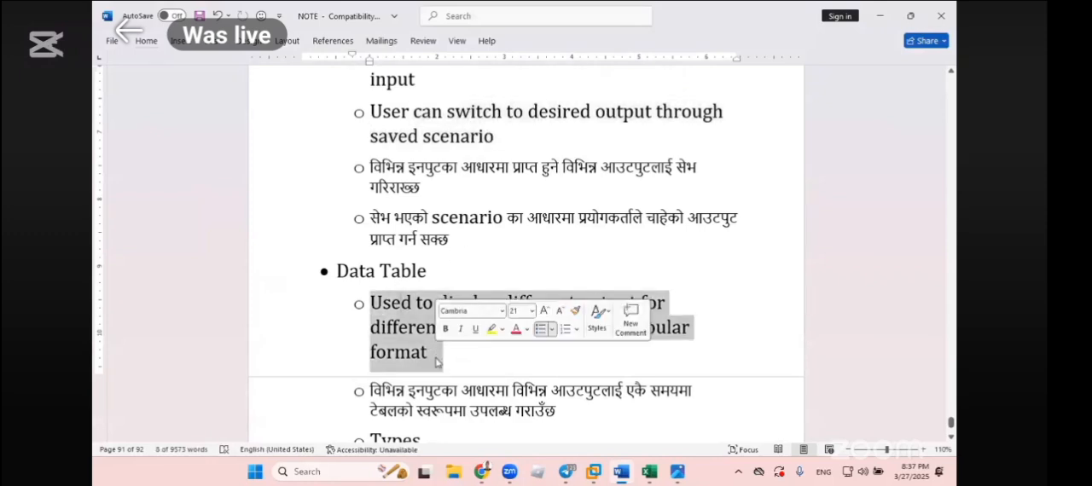
click(632, 198)
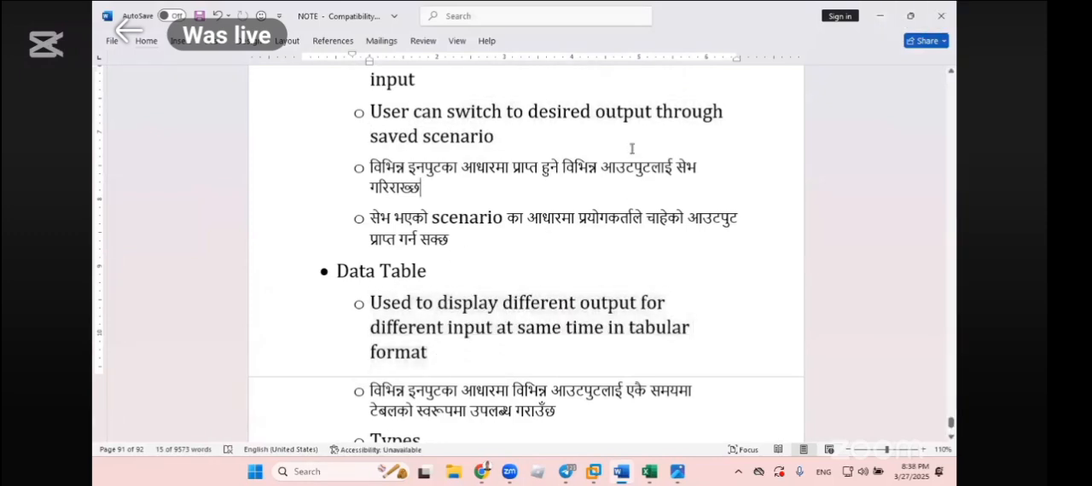
triple_click(398, 134)
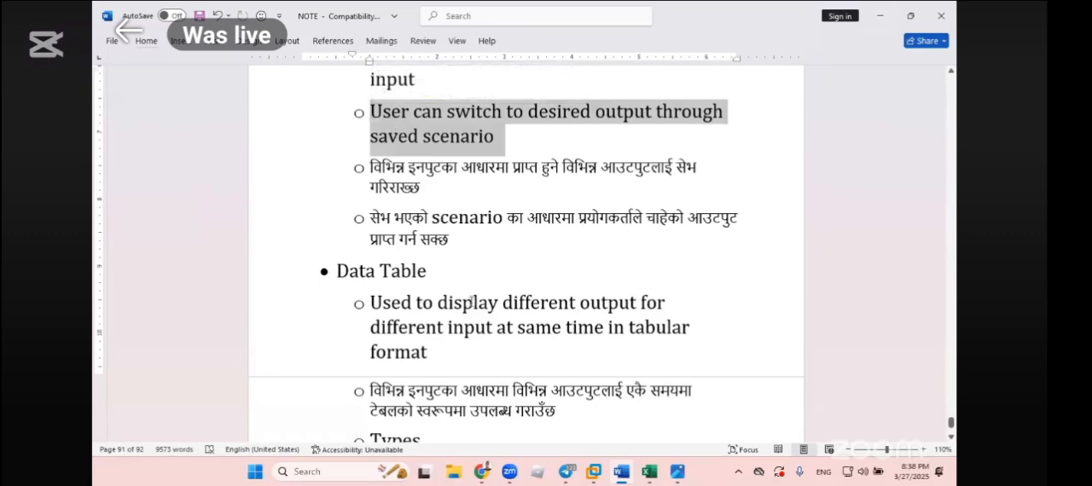
drag(432, 353, 367, 271)
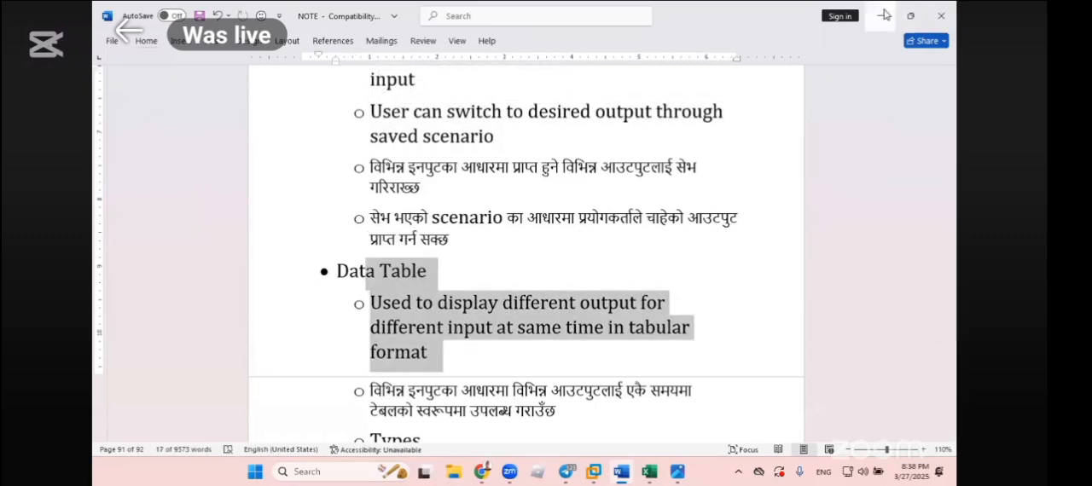
click(880, 15)
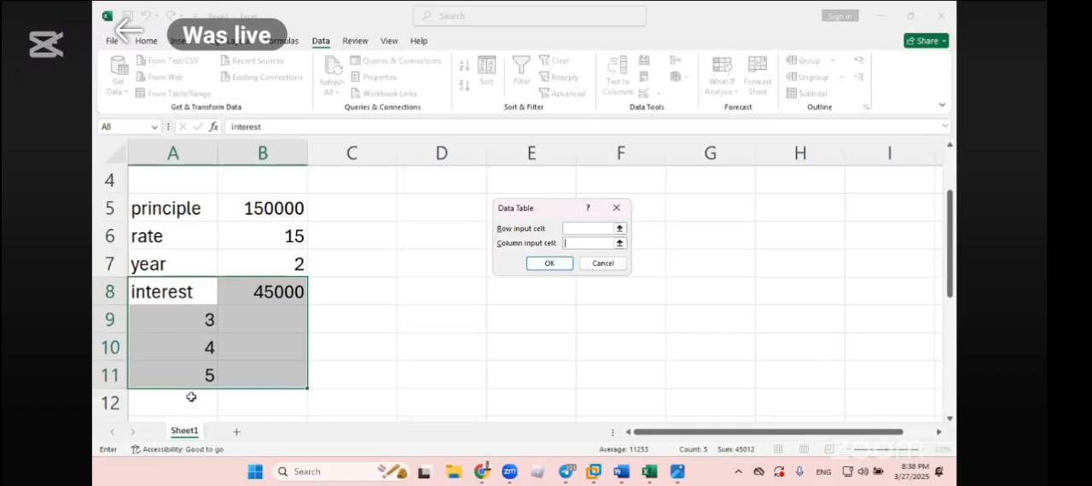
- Create the one-variable data table on A8:B11 using year cell $B$7 as the column input cell
click(580, 245)
click(261, 267)
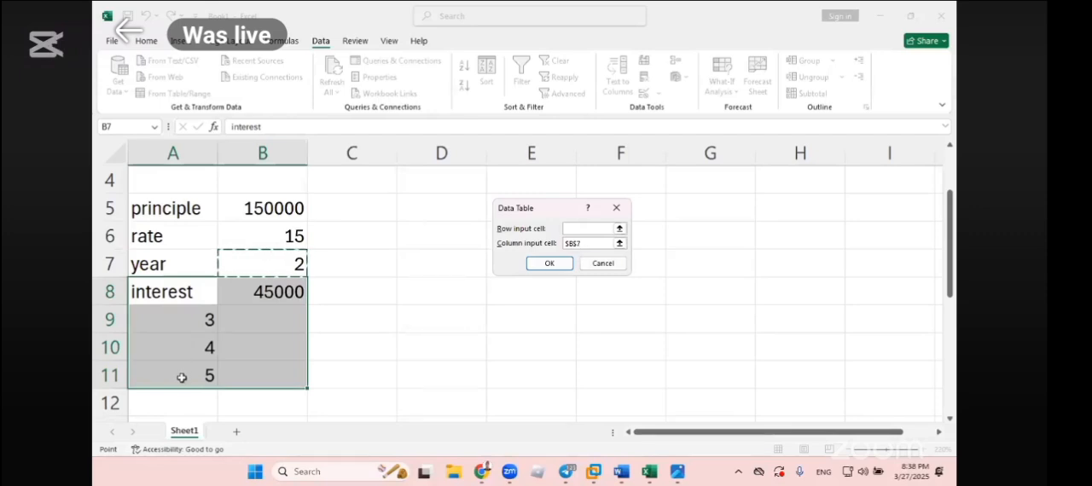
click(547, 262)
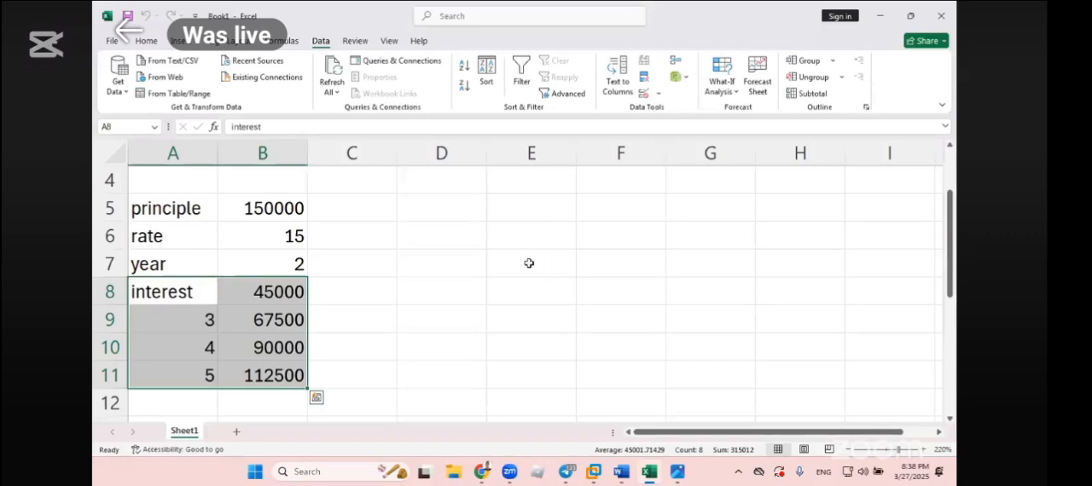
- Check the original year and interest, and compare each year value in A9:A11 with its calculated interest in B9:B11
click(273, 270)
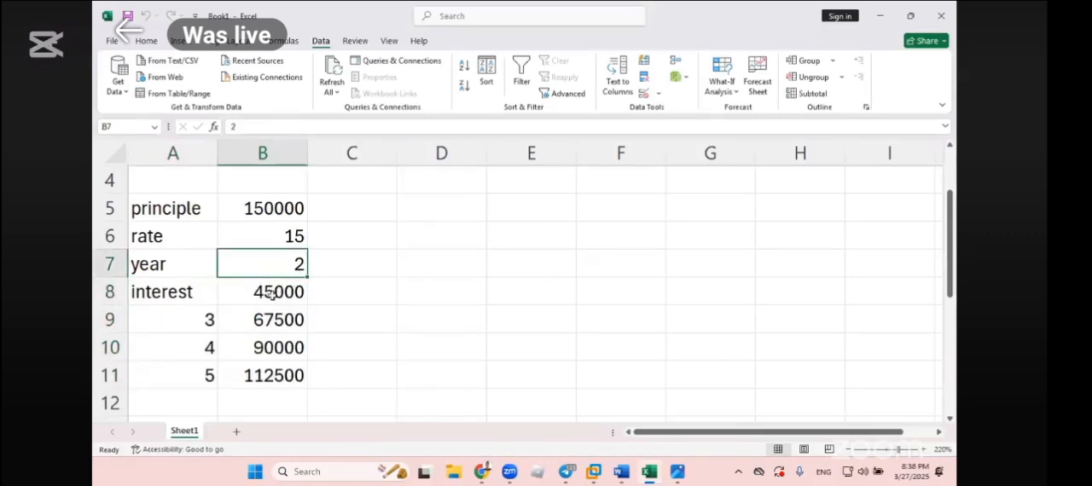
click(271, 294)
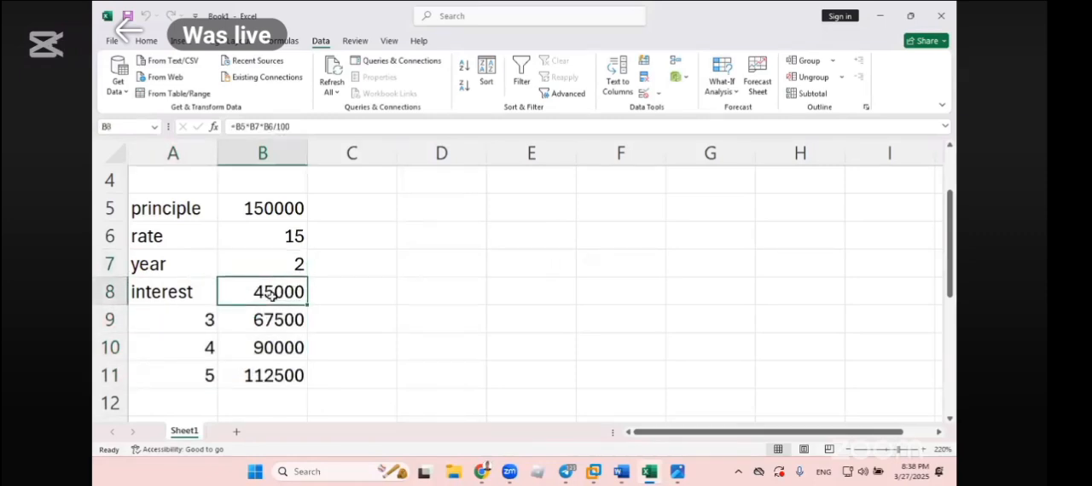
click(201, 320)
click(256, 322)
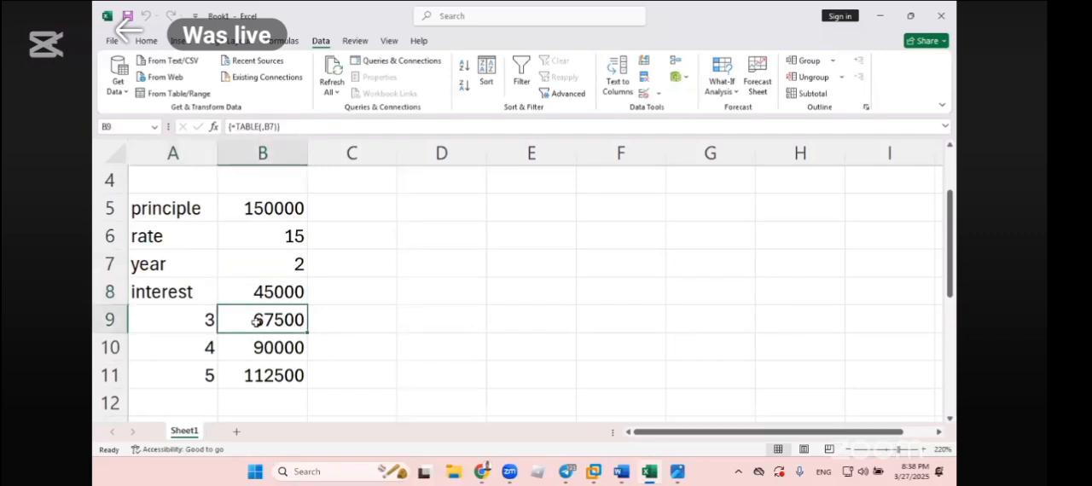
click(191, 347)
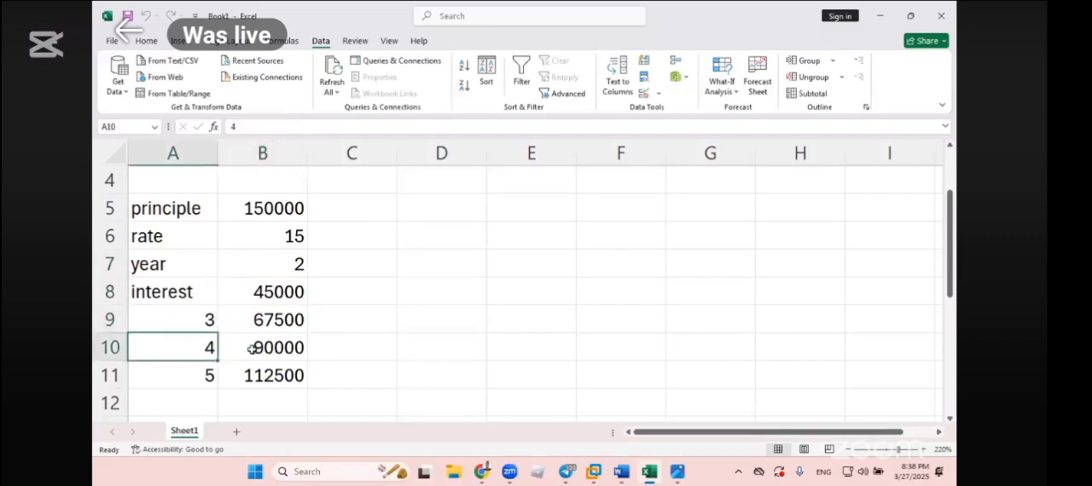
click(281, 348)
click(193, 382)
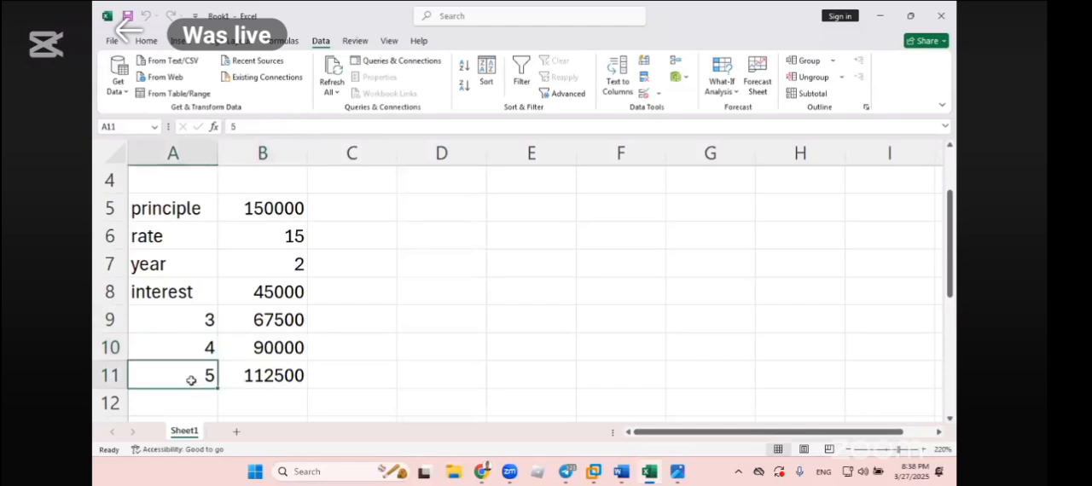
click(254, 378)
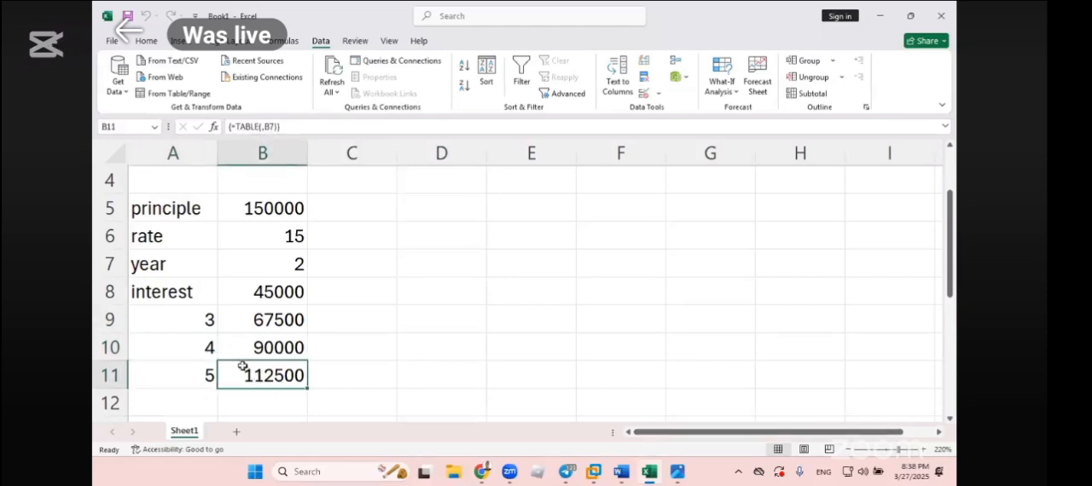
- Clear the year values and data table results from A9:B11
drag(199, 322, 250, 372)
key(Delete)
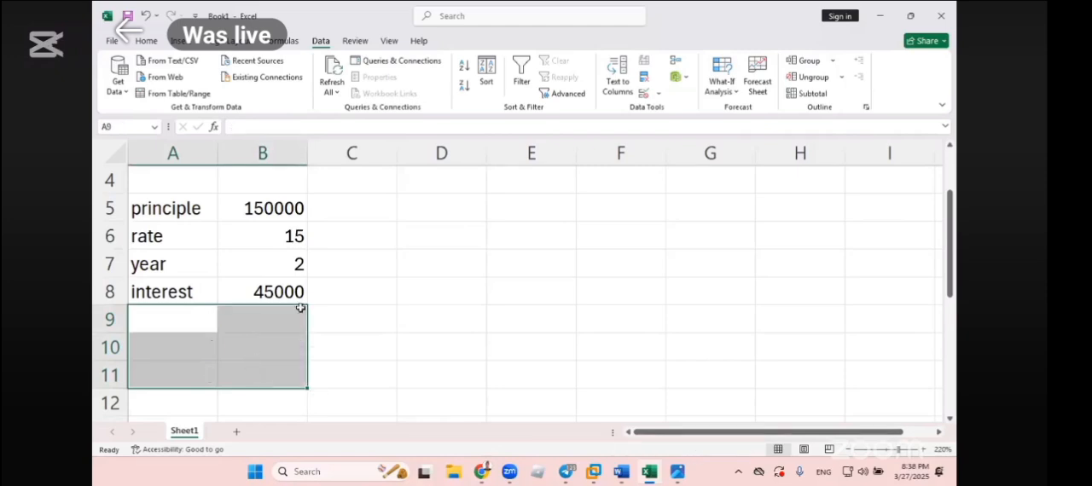
click(356, 263)
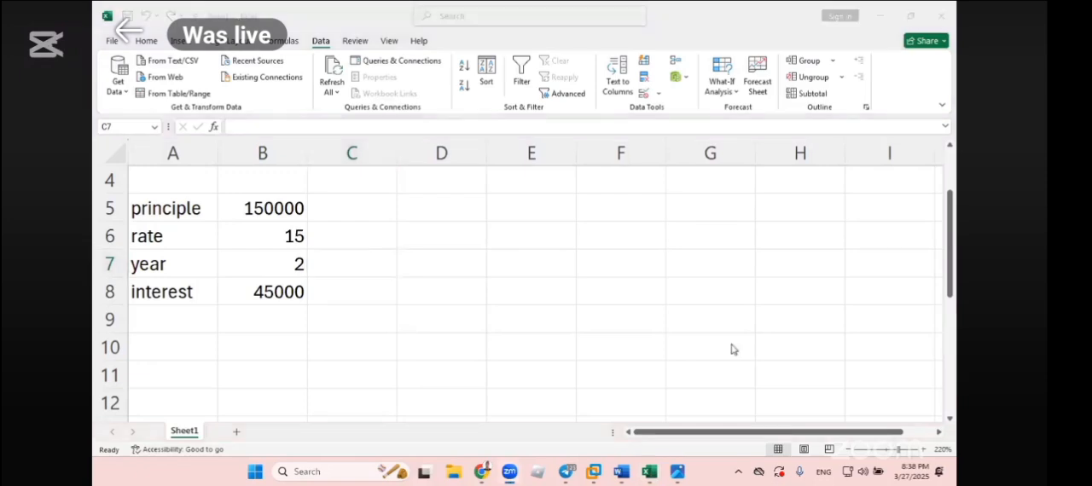
- Enter the alternative principle values 200000, 300000 and 400000 across cells C7:E7
click(384, 271)
click(360, 290)
click(362, 265)
text(200)
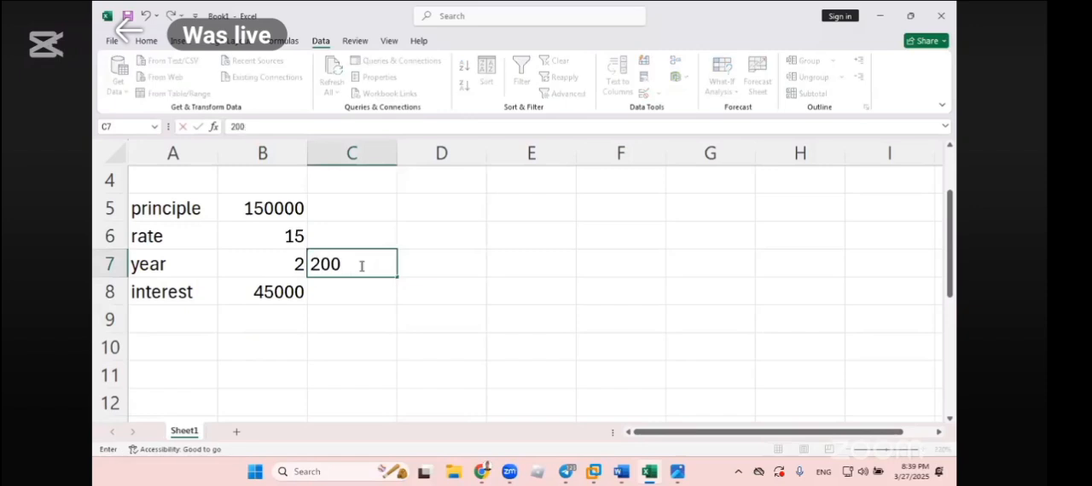
text(000)
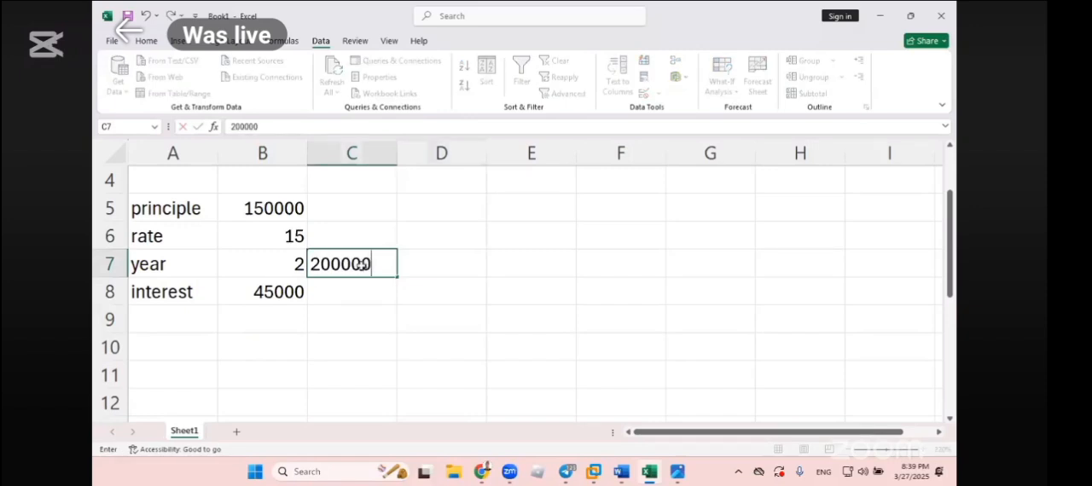
key(Tab)
text(300000)
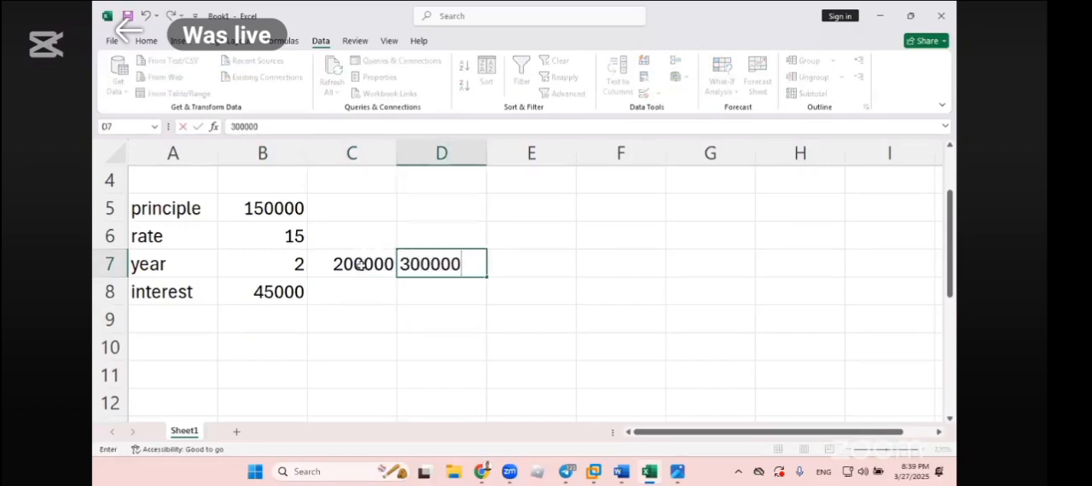
key(Tab)
text(4000000)
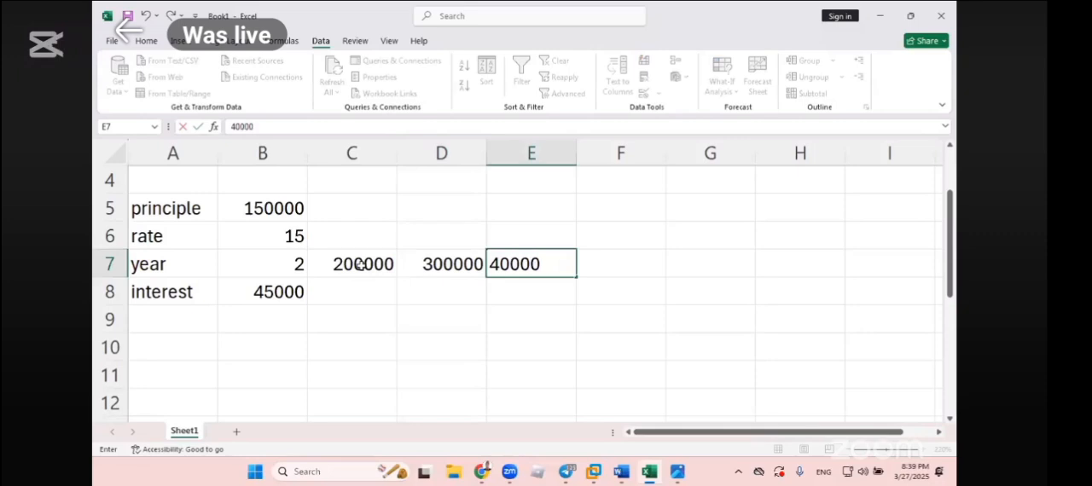
key(Tab)
double_click(557, 268)
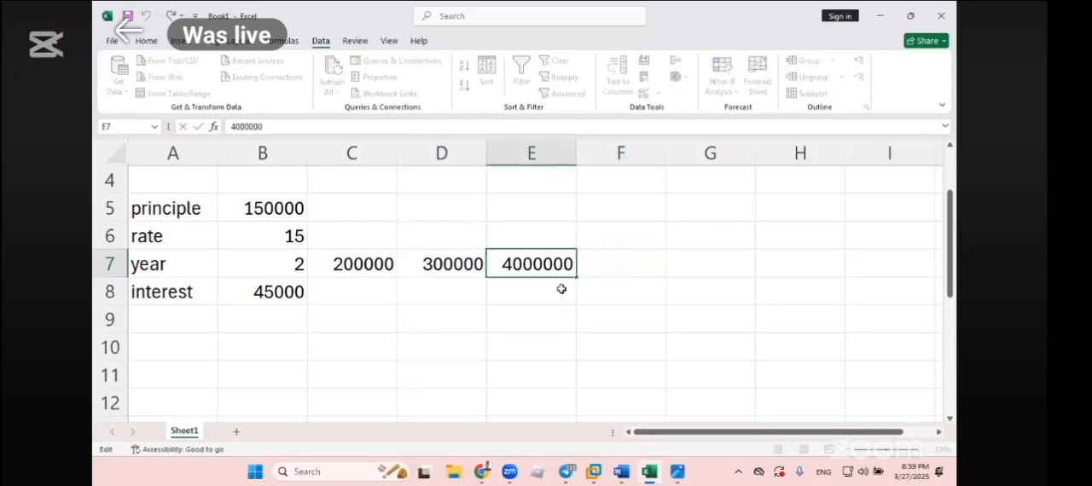
key(BackSpace)
key(Return)
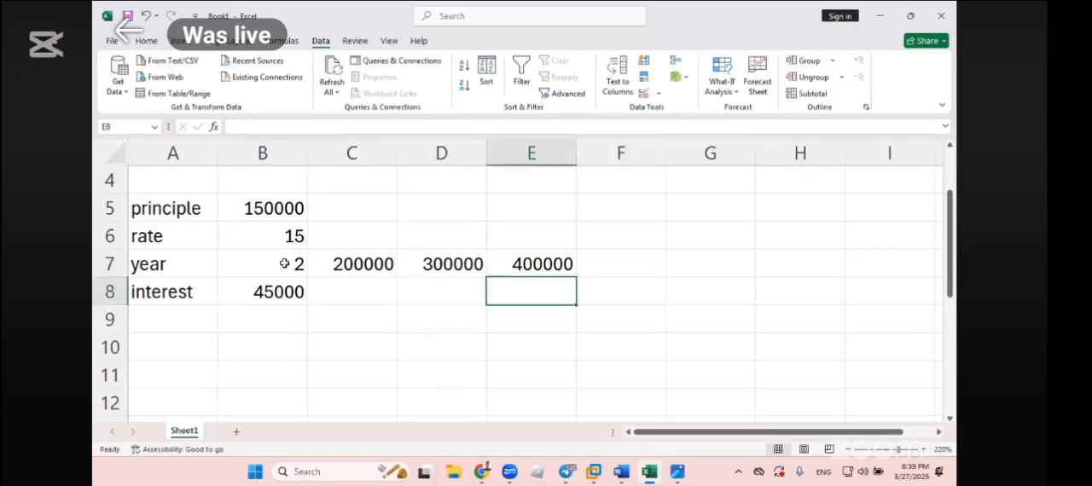
- Create a row-oriented data table on B7:E8 using principle cell $B$5 as the row input cell
drag(285, 264, 546, 299)
click(733, 92)
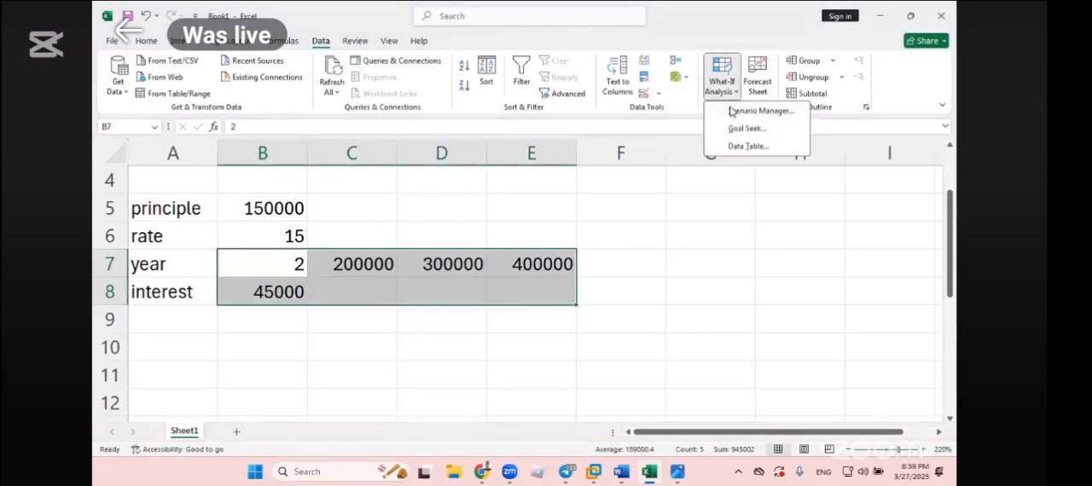
click(749, 146)
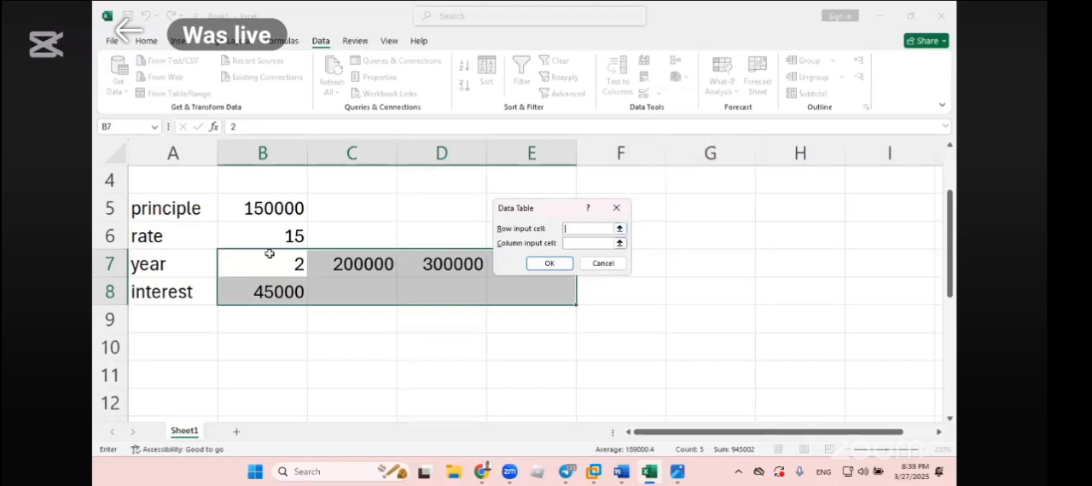
drag(522, 213, 685, 222)
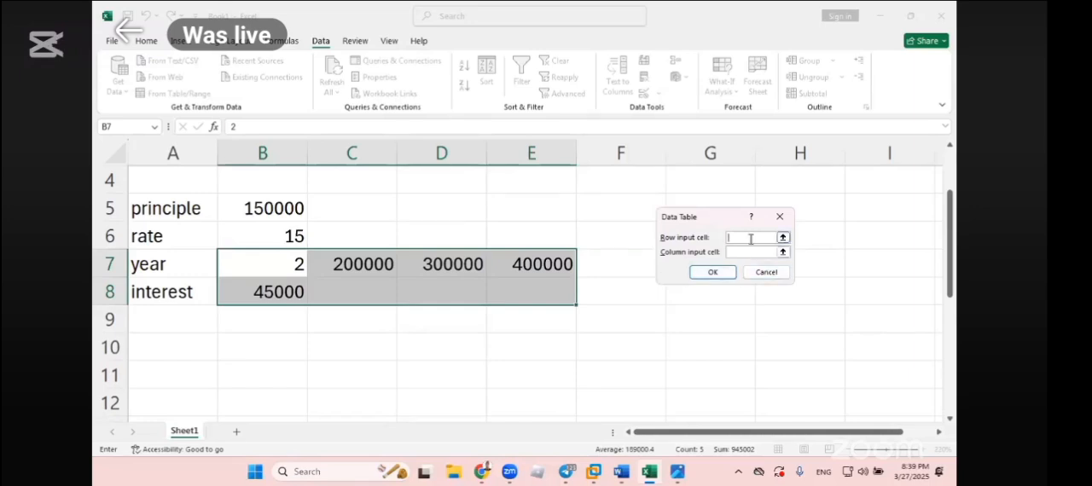
click(261, 264)
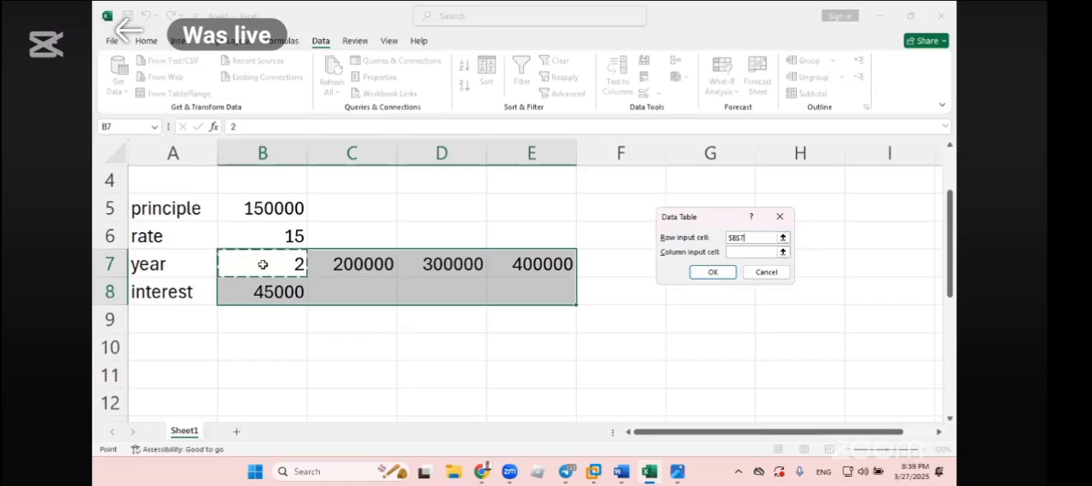
click(277, 212)
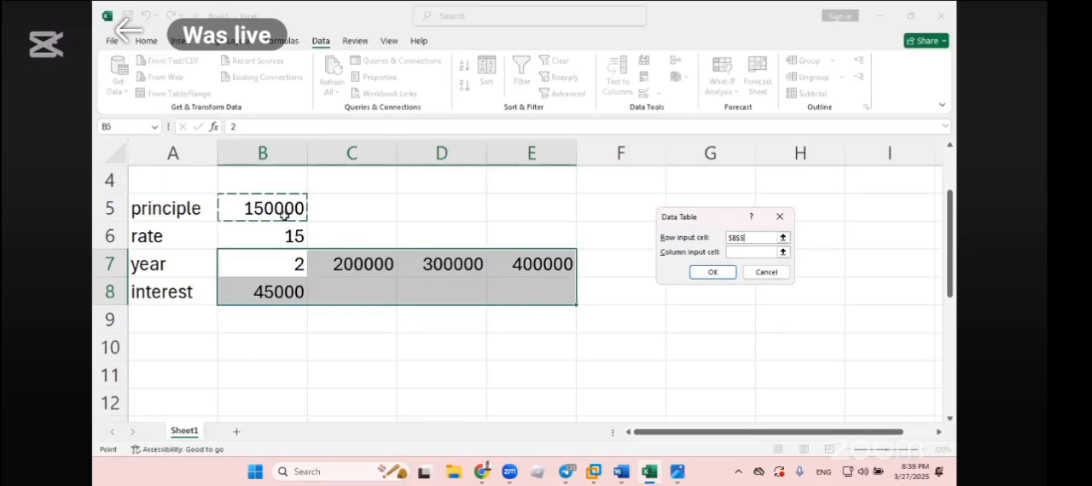
click(718, 271)
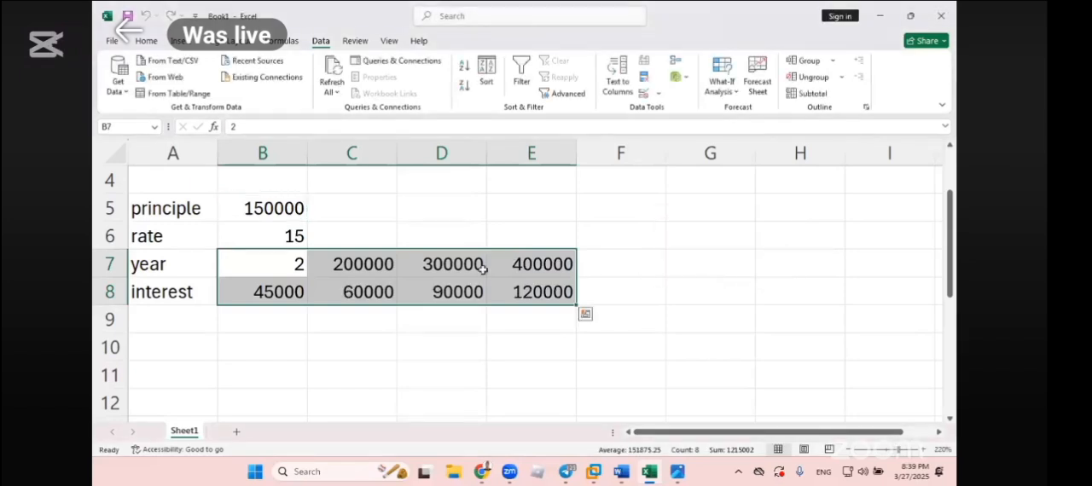
- Compare each principle value in C7:E7 with its calculated interest in C8:E8
click(367, 263)
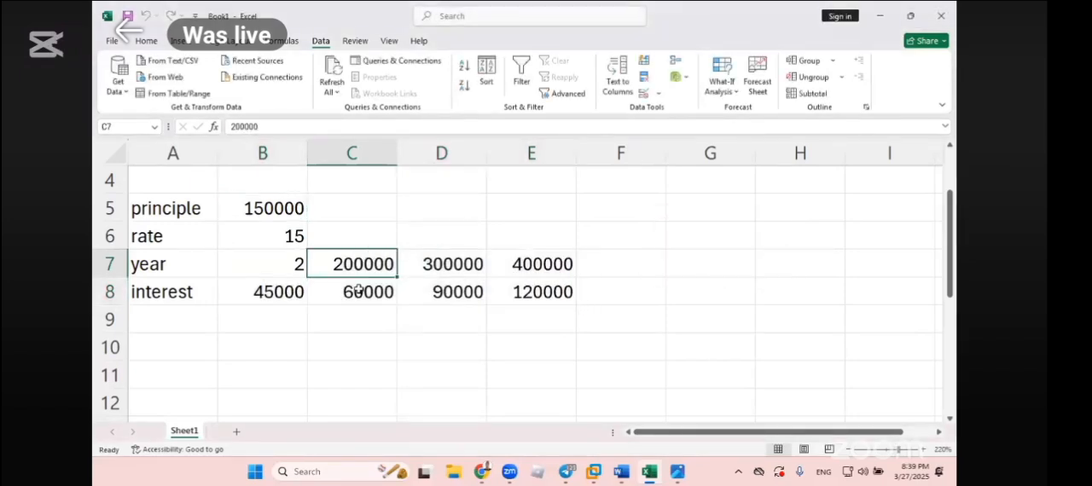
click(359, 290)
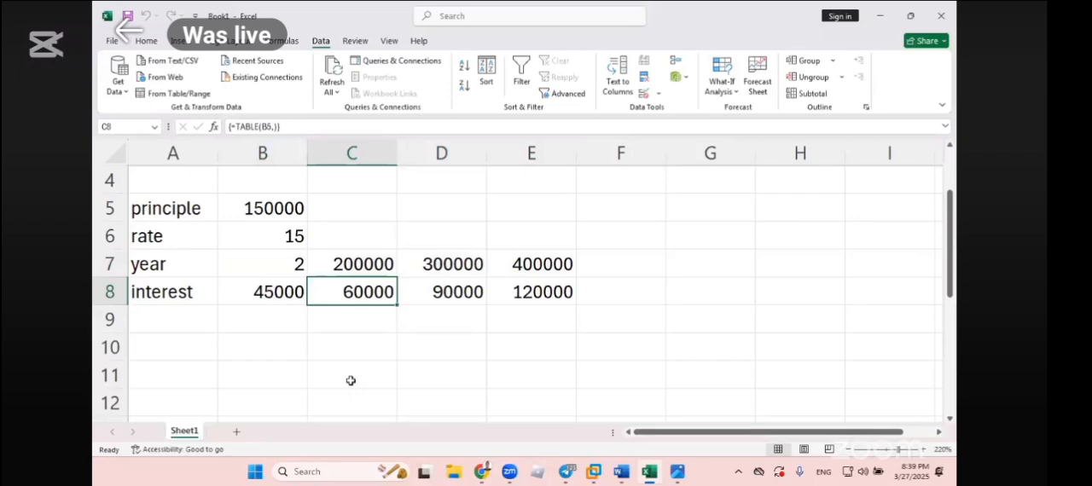
click(447, 264)
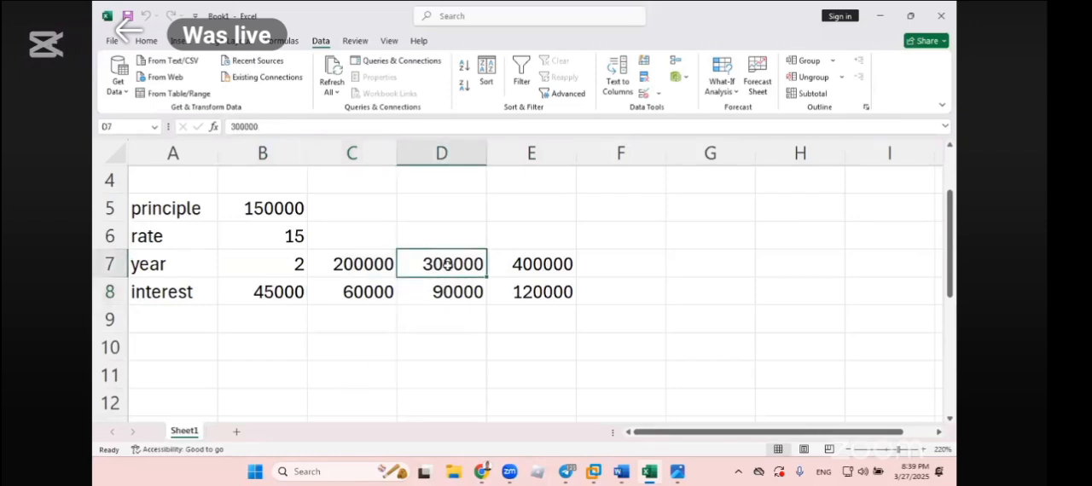
click(453, 293)
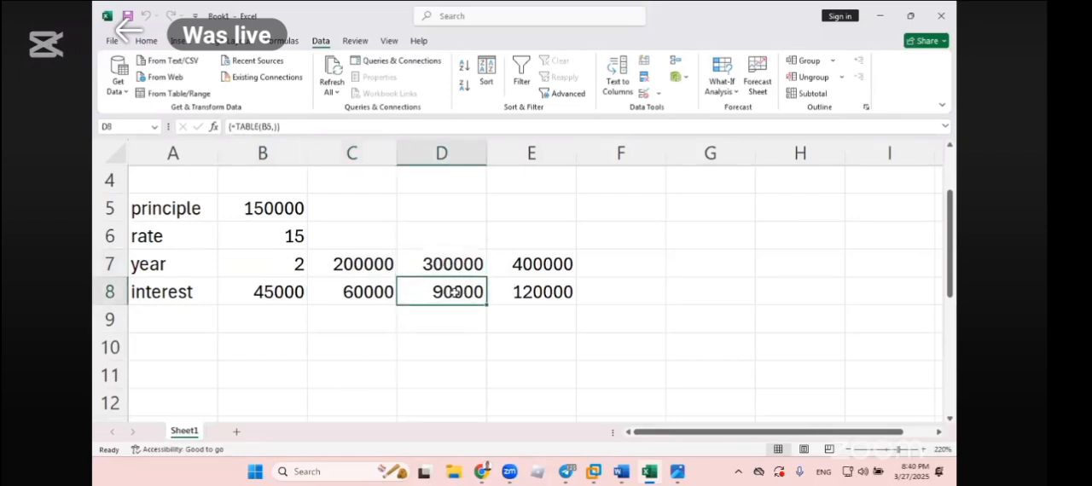
click(523, 265)
click(520, 285)
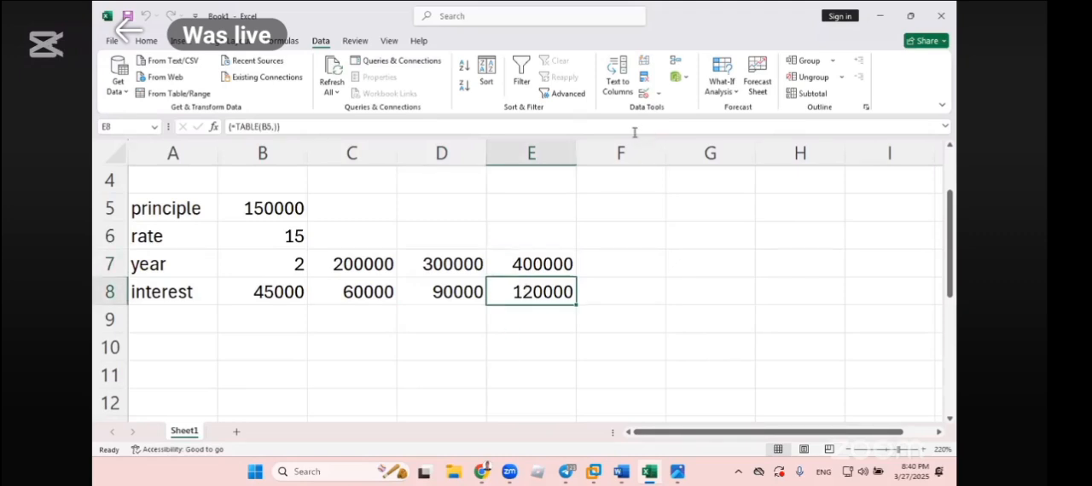
- Review the Data Table row and column input fields without applying them, and clear the principle values and results from C7:E8
click(719, 96)
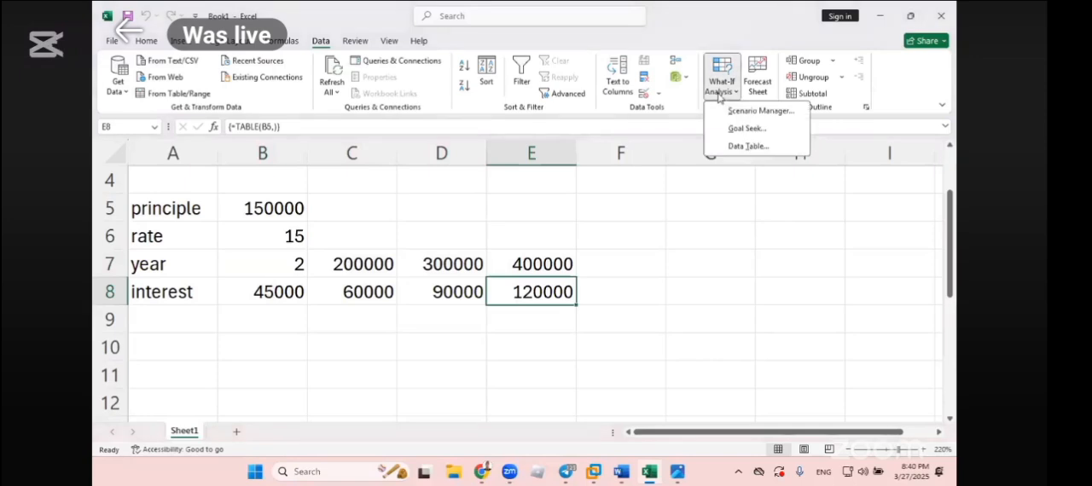
click(736, 145)
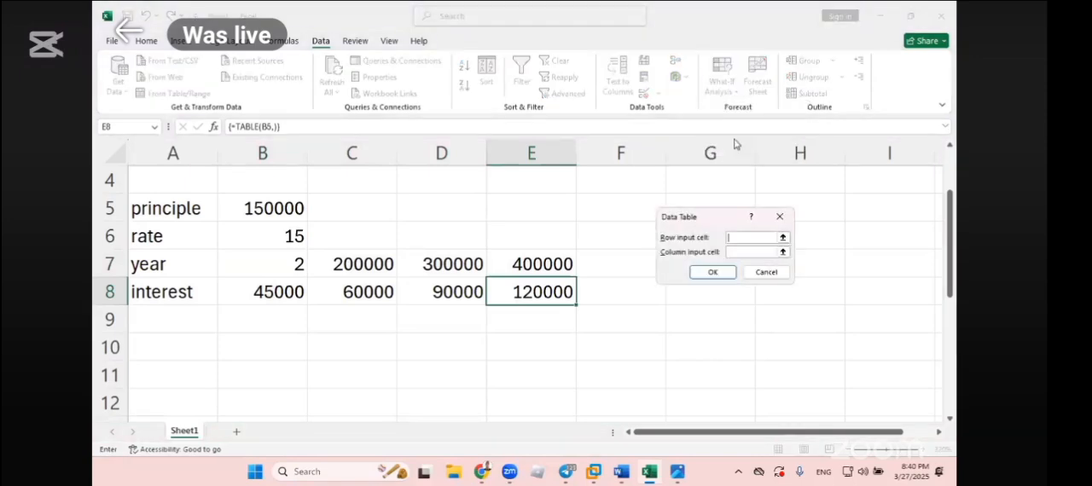
click(741, 239)
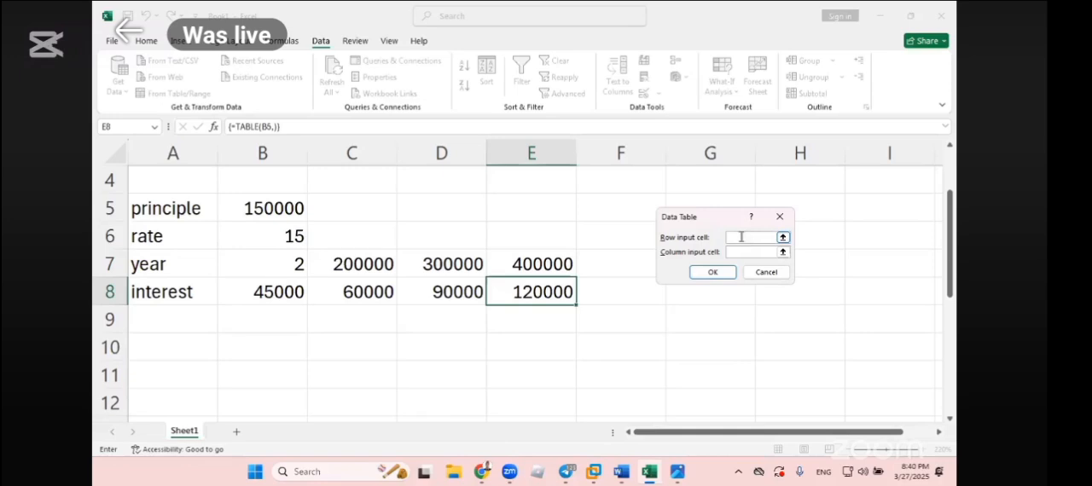
click(744, 252)
click(778, 274)
key(Delete)
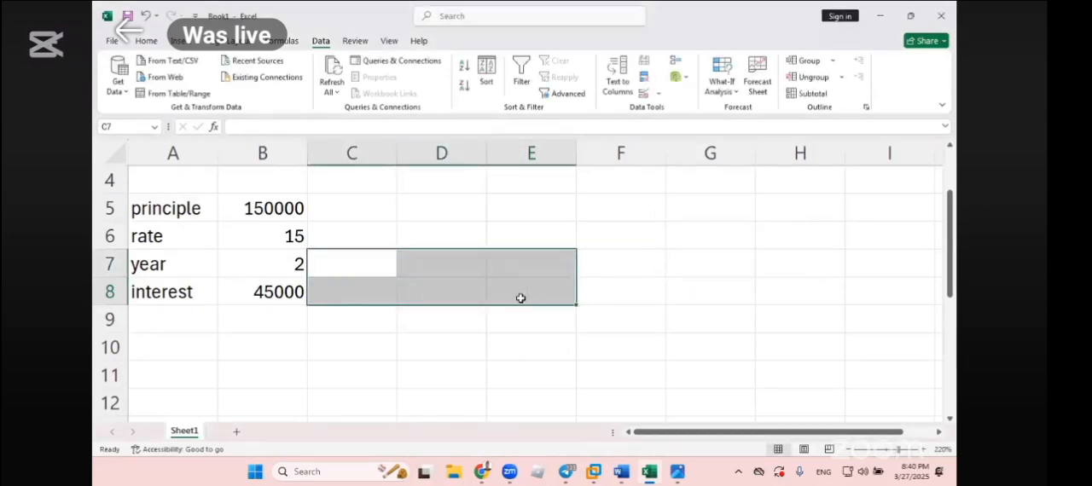
- Enter the principle values 50000 and 100000 in cells C8 and D8, beside the interest formula
click(353, 295)
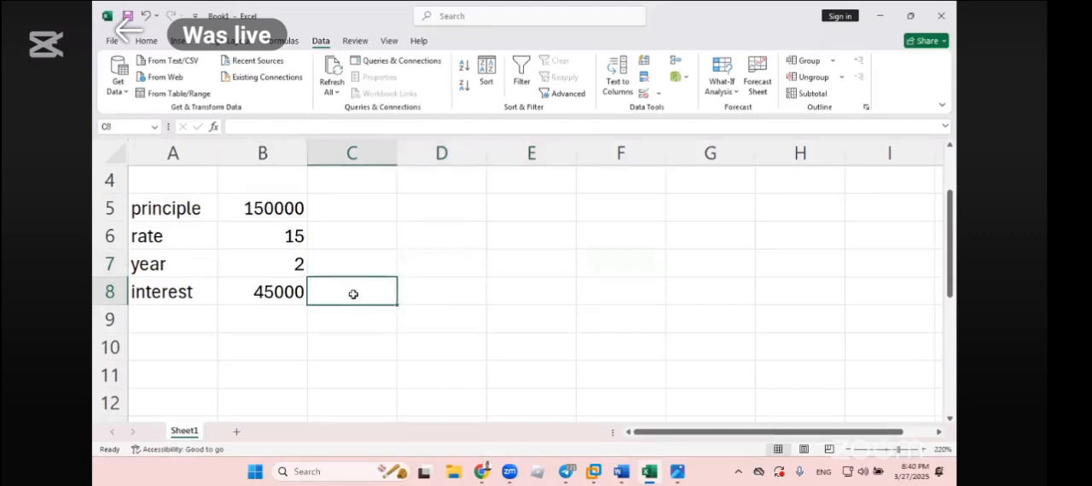
text(5)
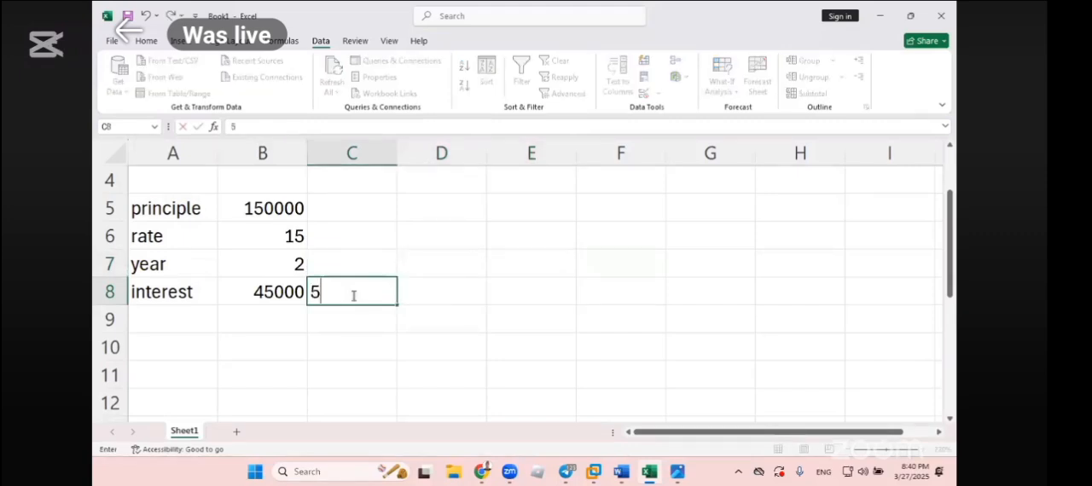
text(0000)
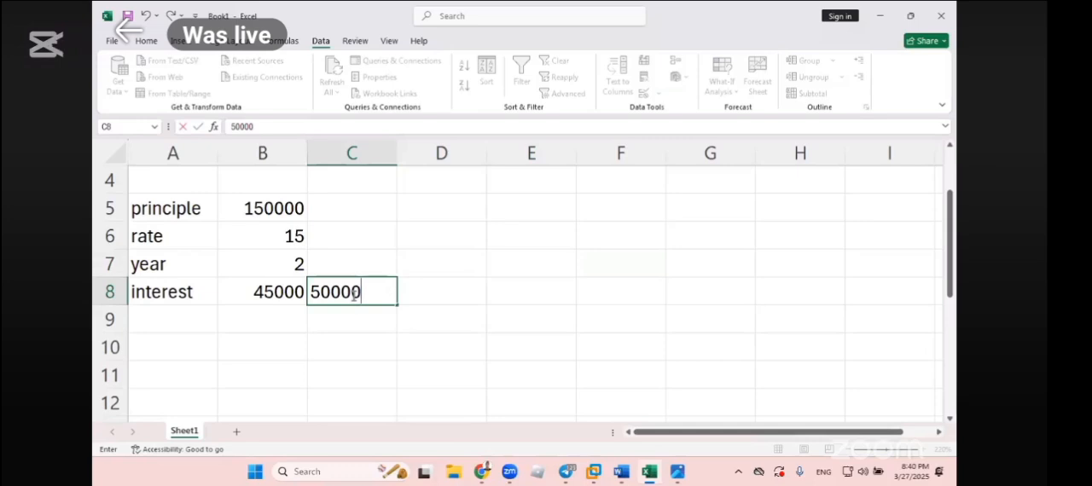
key(Tab)
text(12)
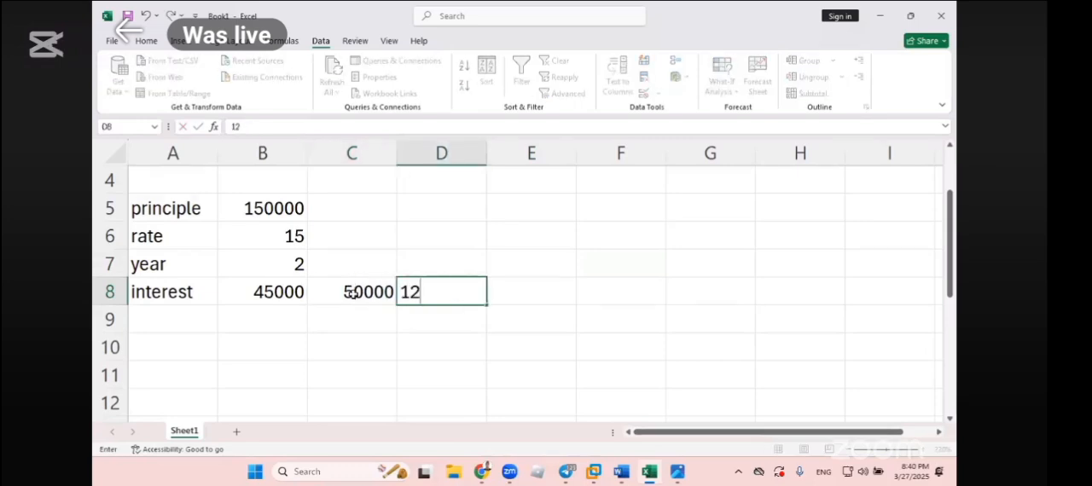
key(BackSpace)
text(00000)
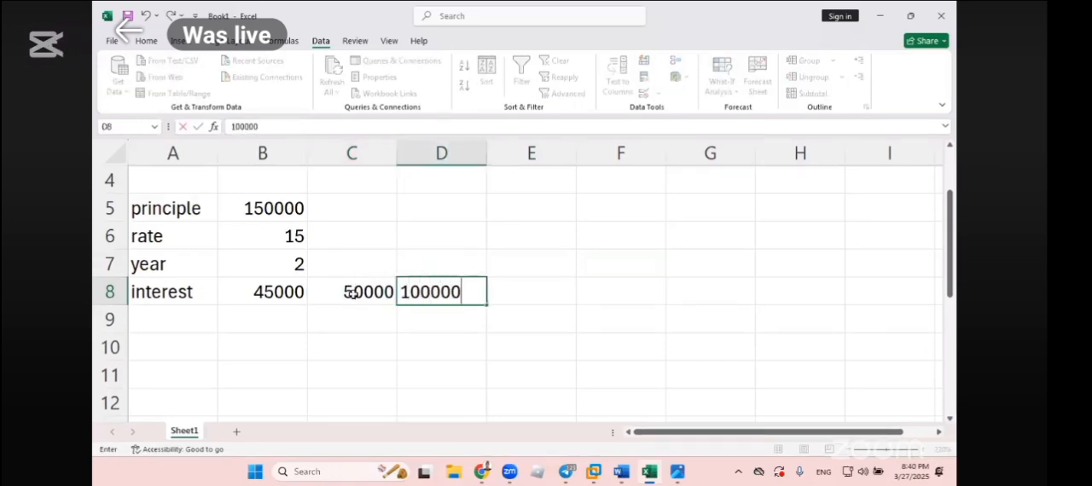
key(Return)
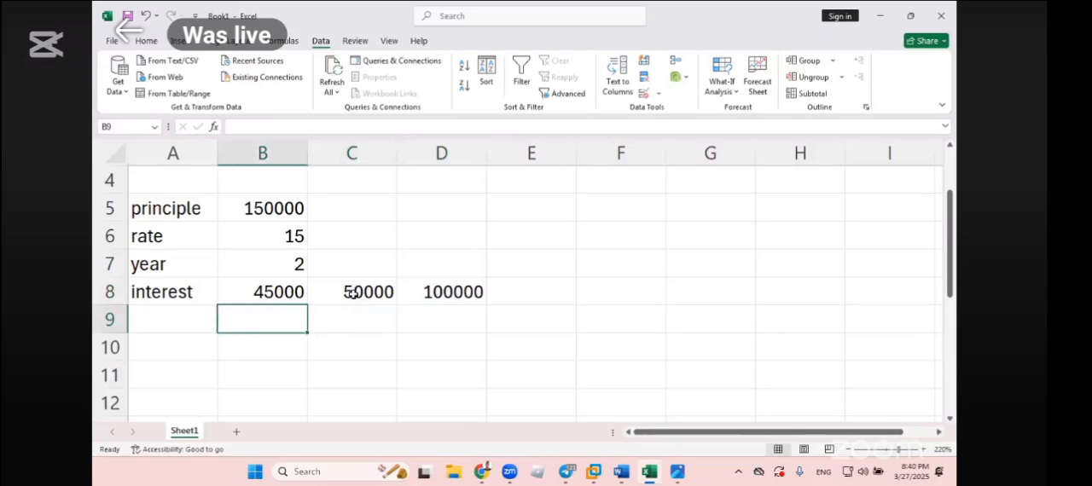
- Enter the year values 2, 4 and 6 down cells B9:B11, below the interest formula
text(2)
key(Return)
text(4)
key(Return)
text(6)
key(Return)
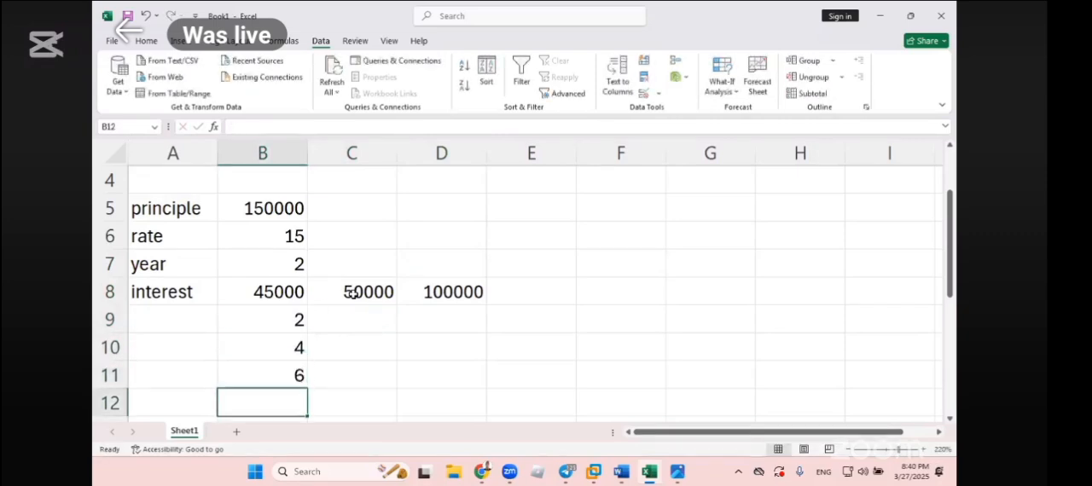
- Review the layout of the principle values across row 8 and the year values down B9:B11
click(606, 351)
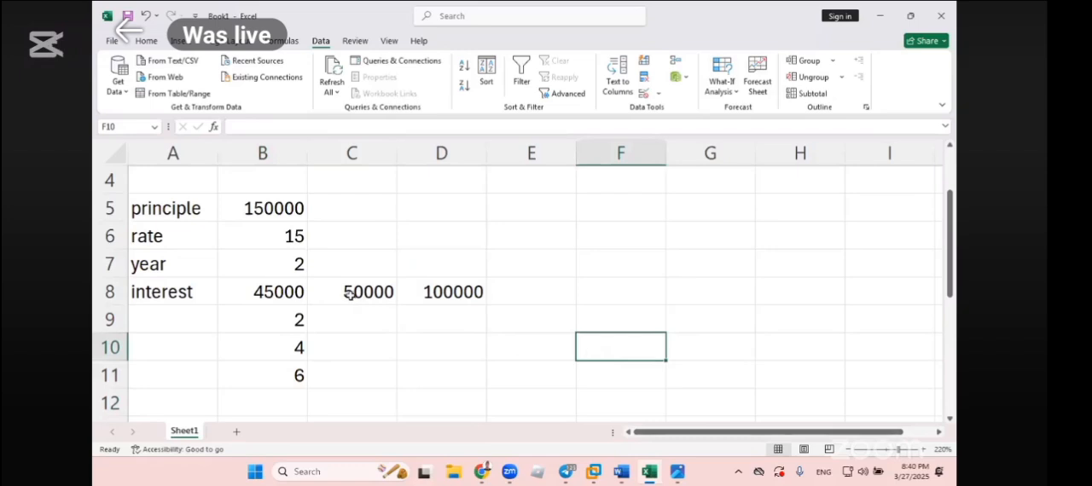
drag(350, 293, 617, 297)
drag(283, 324, 282, 388)
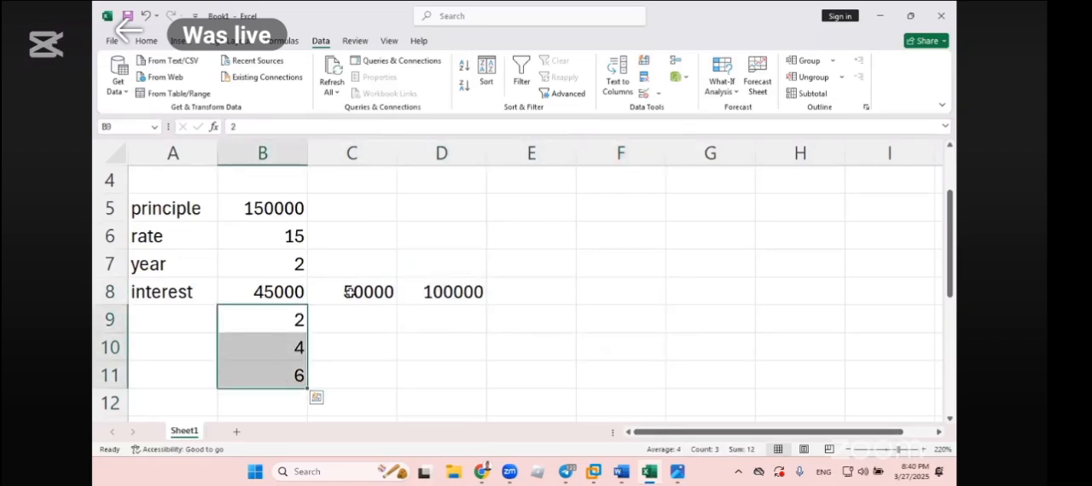
drag(352, 293, 540, 272)
drag(316, 317, 295, 418)
click(426, 374)
- Create a two-variable data table on B8:D11 with principle cell $B$5 as row input and year cell $B$7 as column input
drag(295, 294, 441, 375)
click(722, 84)
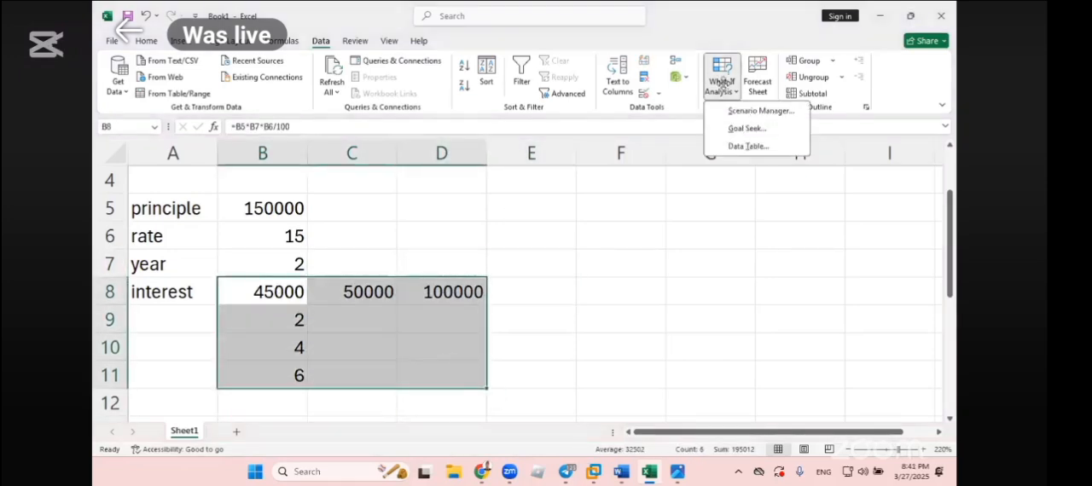
click(743, 146)
click(744, 237)
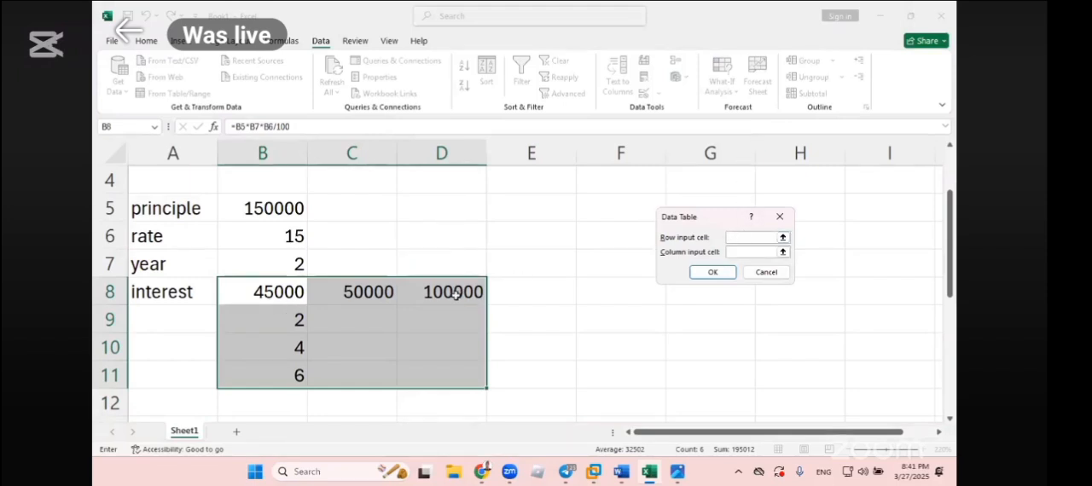
click(253, 218)
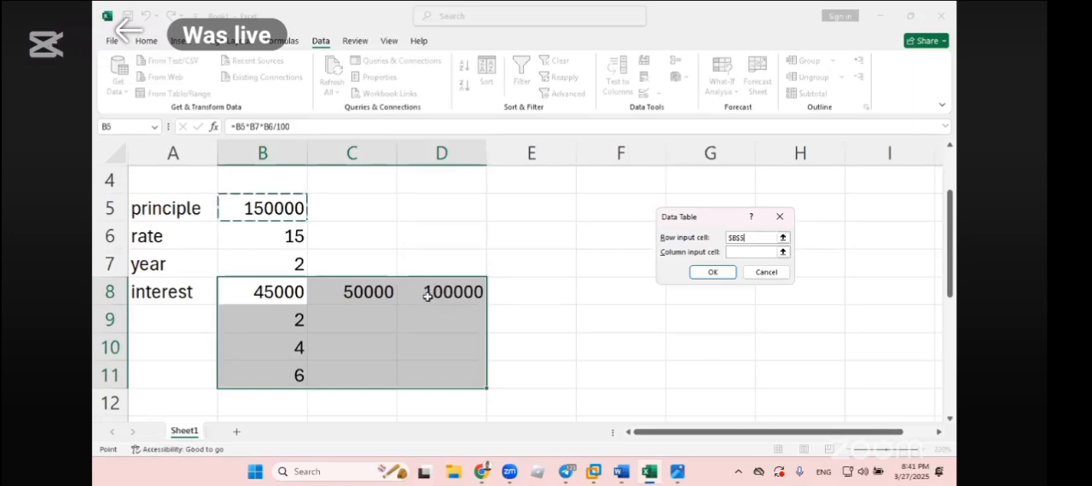
click(751, 251)
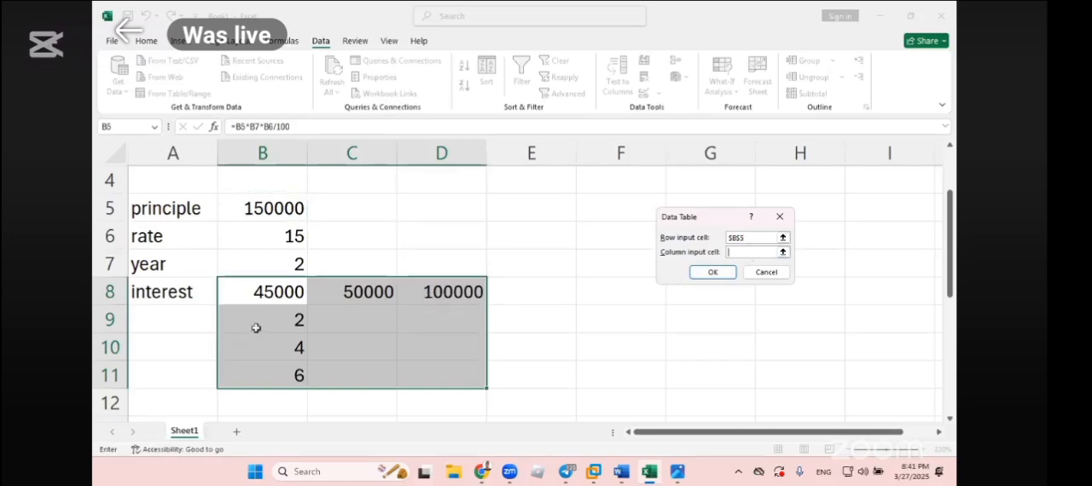
click(265, 260)
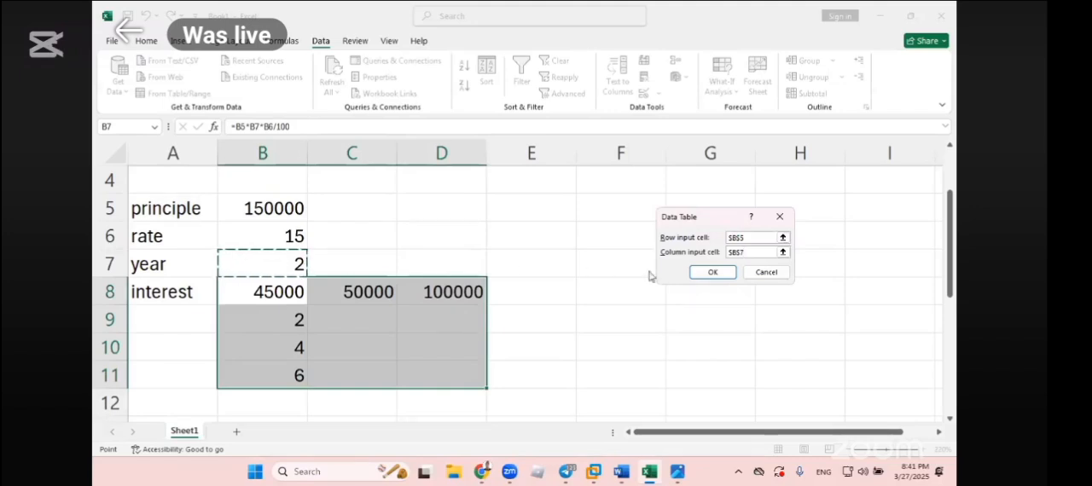
click(711, 272)
click(659, 271)
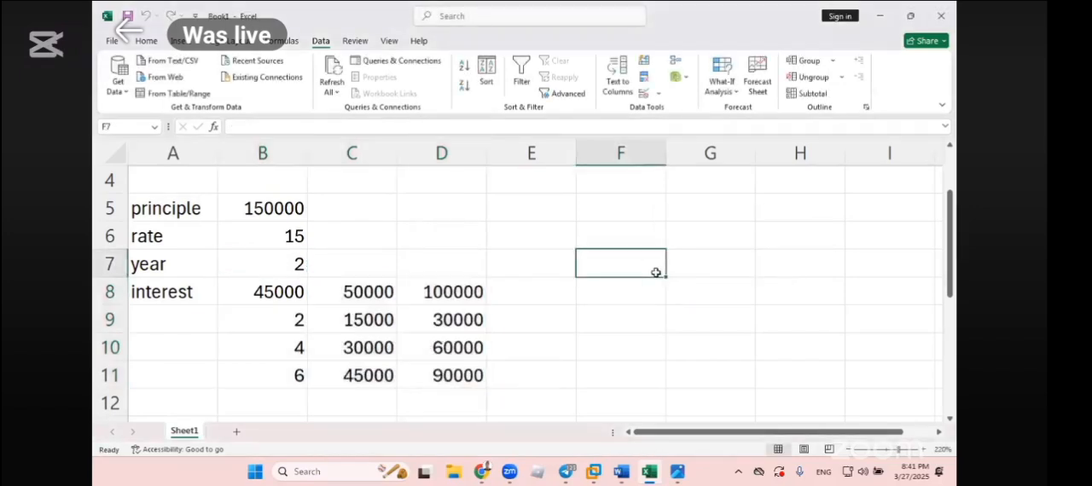
- Examine how the data table results in C9:D10 correspond to the principle values in row 8 and the year values in column B
click(284, 326)
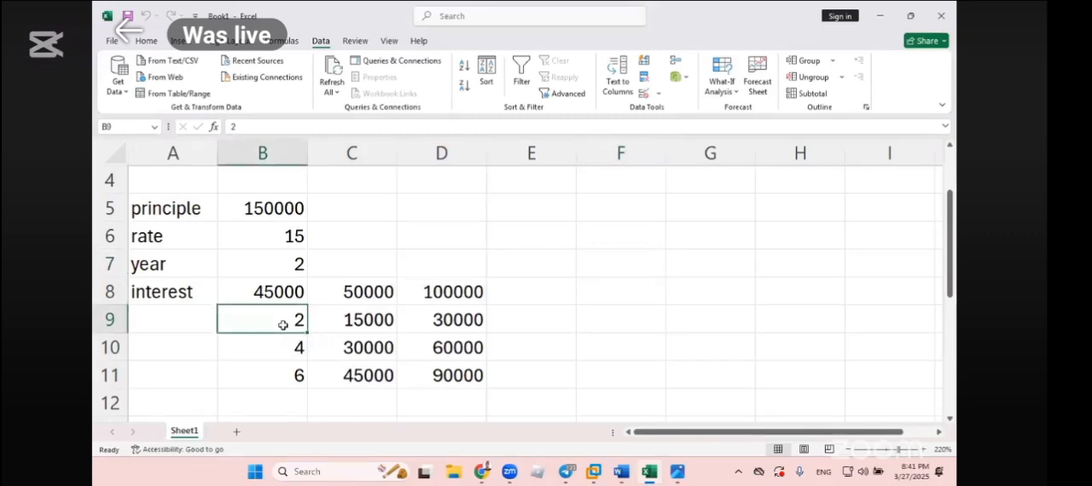
click(355, 294)
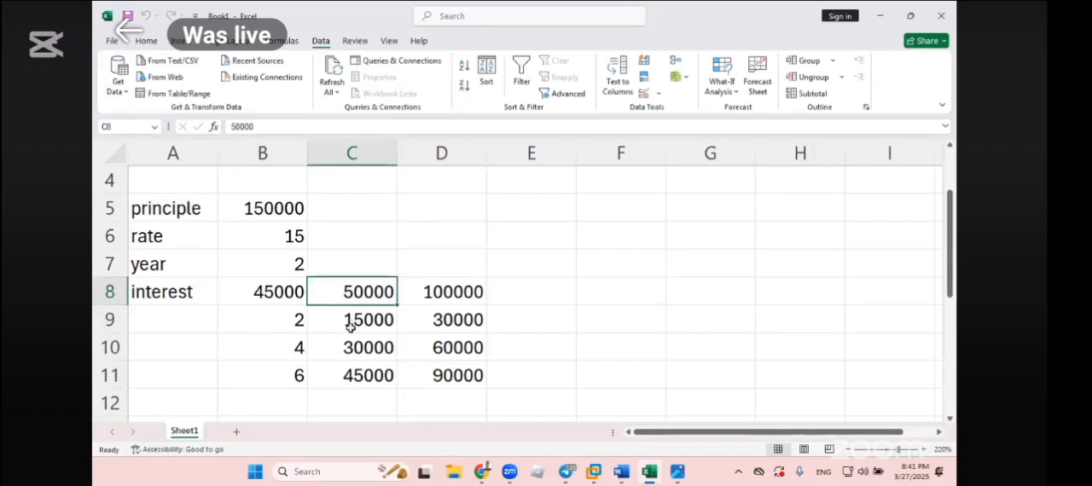
click(350, 326)
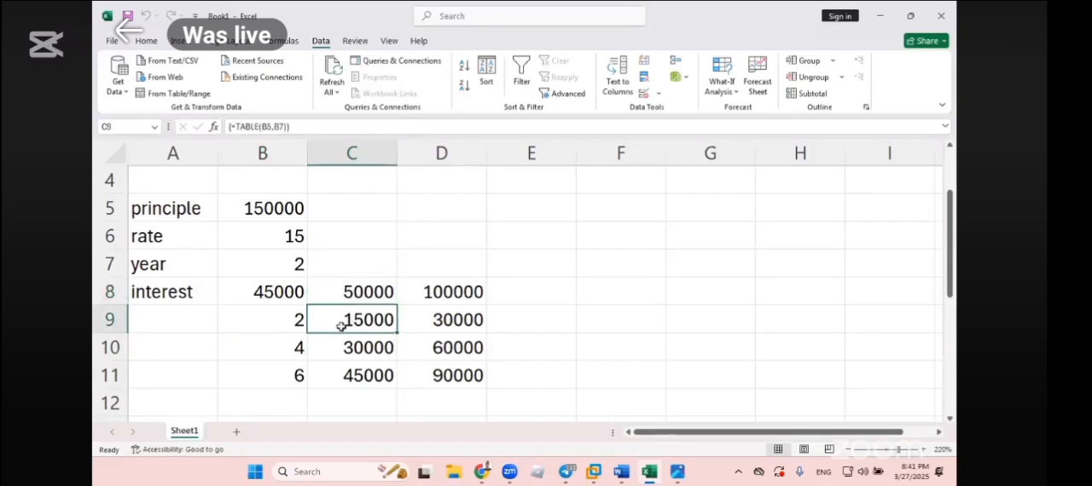
click(285, 323)
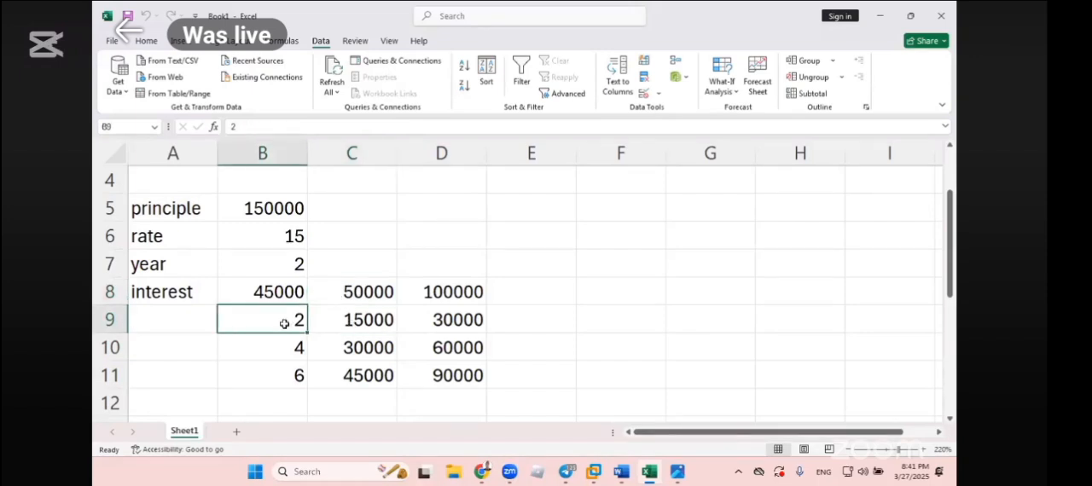
click(475, 294)
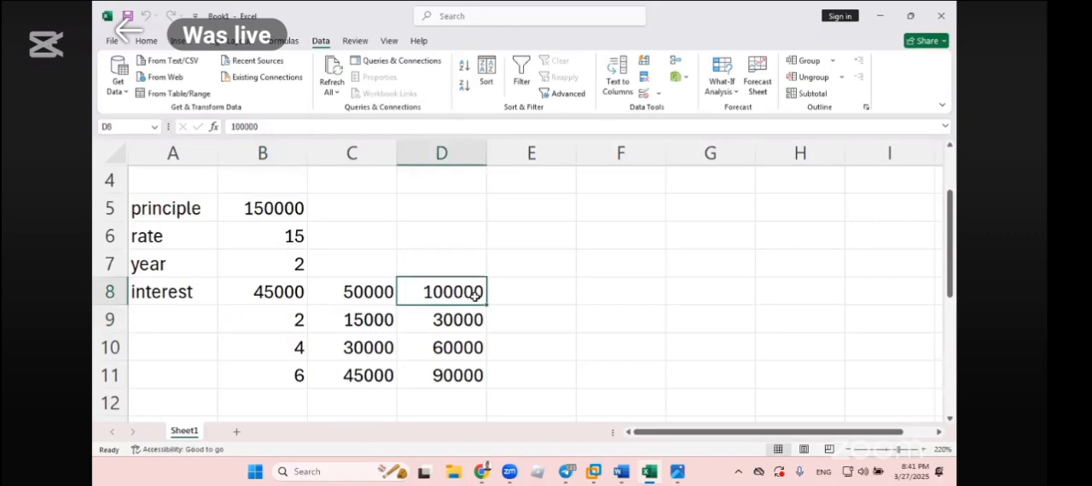
click(447, 320)
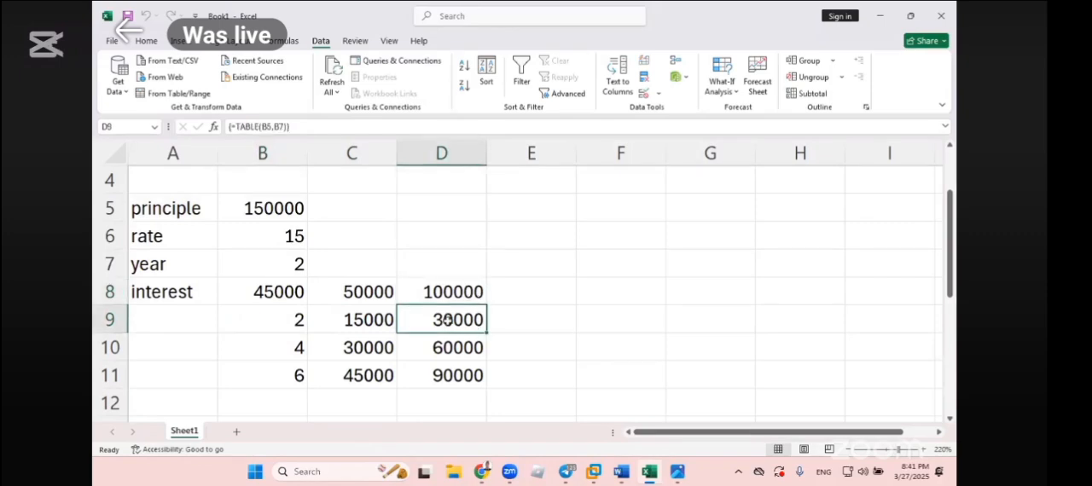
click(291, 356)
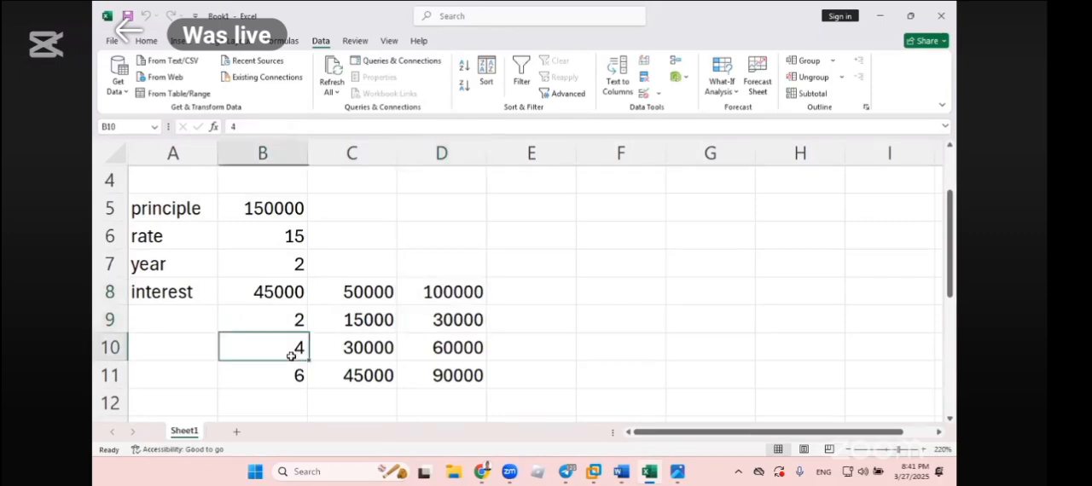
click(363, 295)
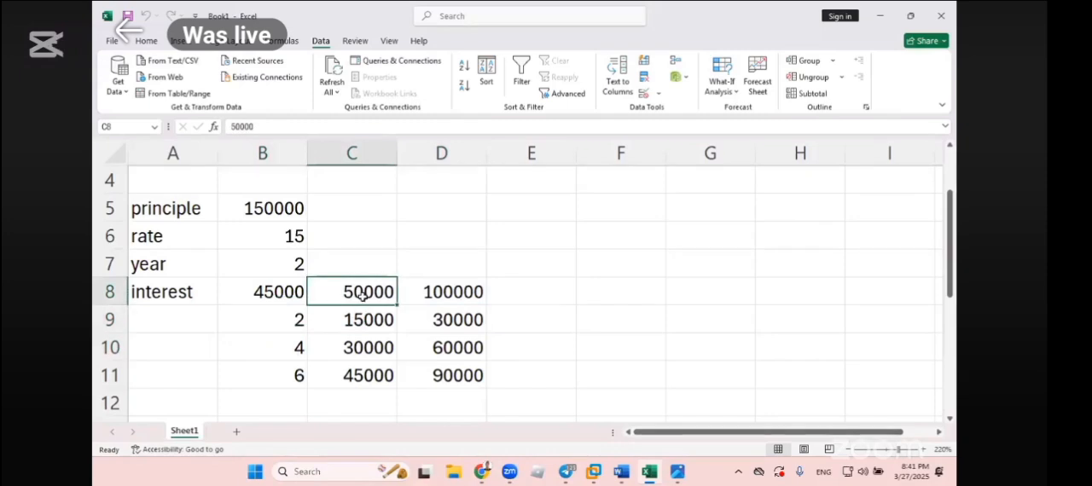
click(357, 348)
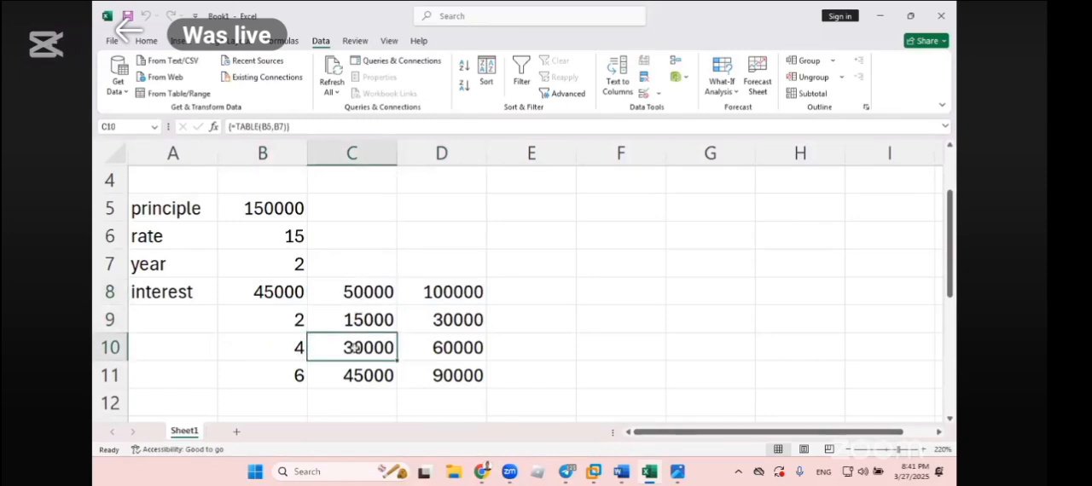
- Review the principle range C8:D8 and year range B9:B11 against the Data Table dialog's row and column input cells, without applying anything
drag(340, 293, 436, 292)
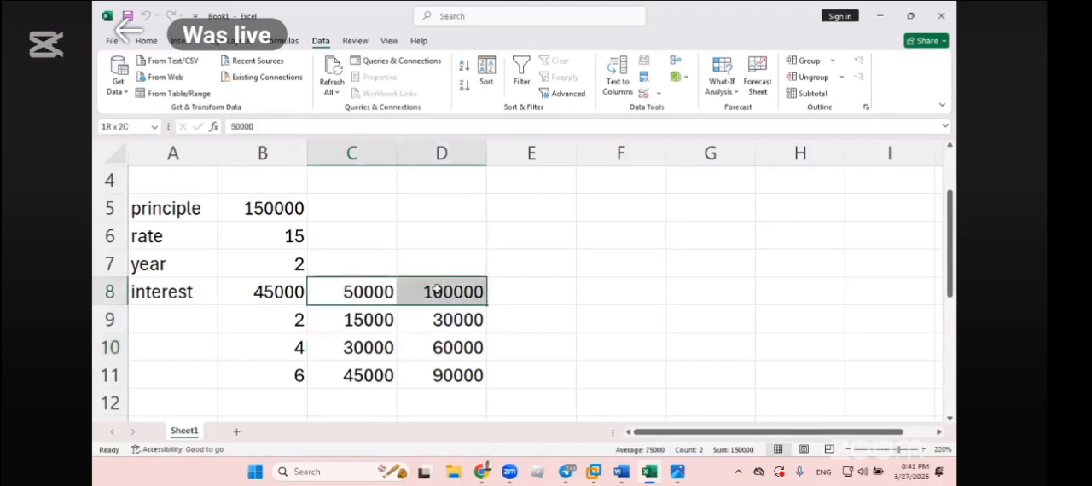
drag(295, 318, 298, 399)
click(546, 309)
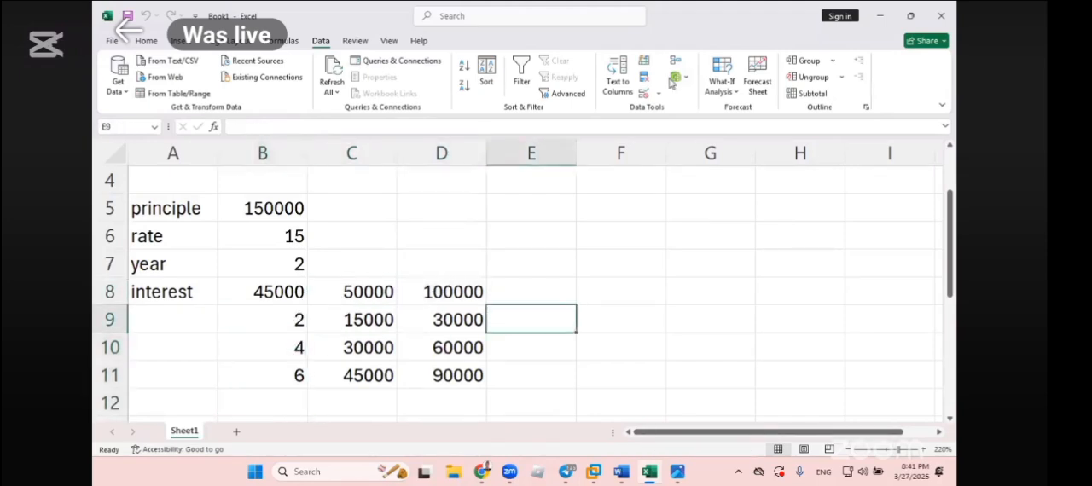
click(722, 85)
click(732, 143)
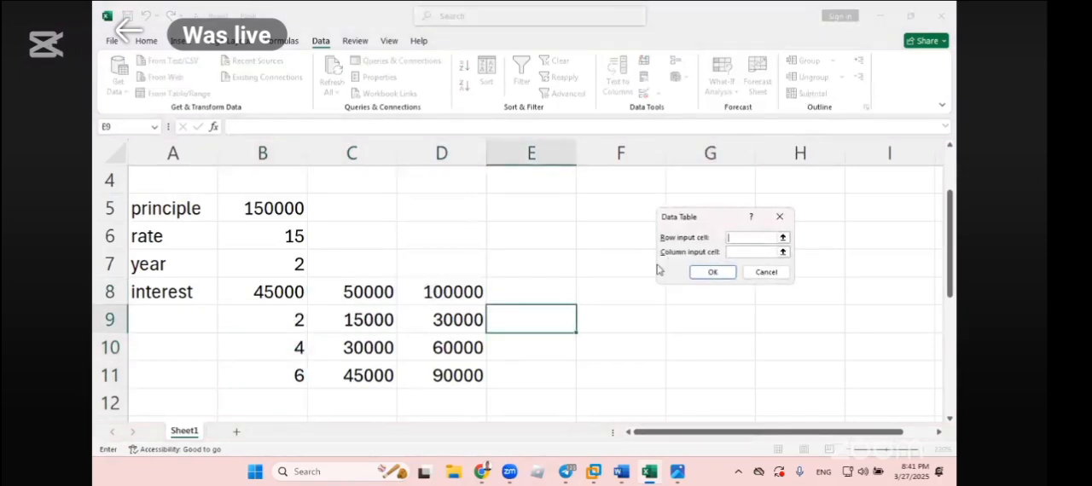
click(771, 273)
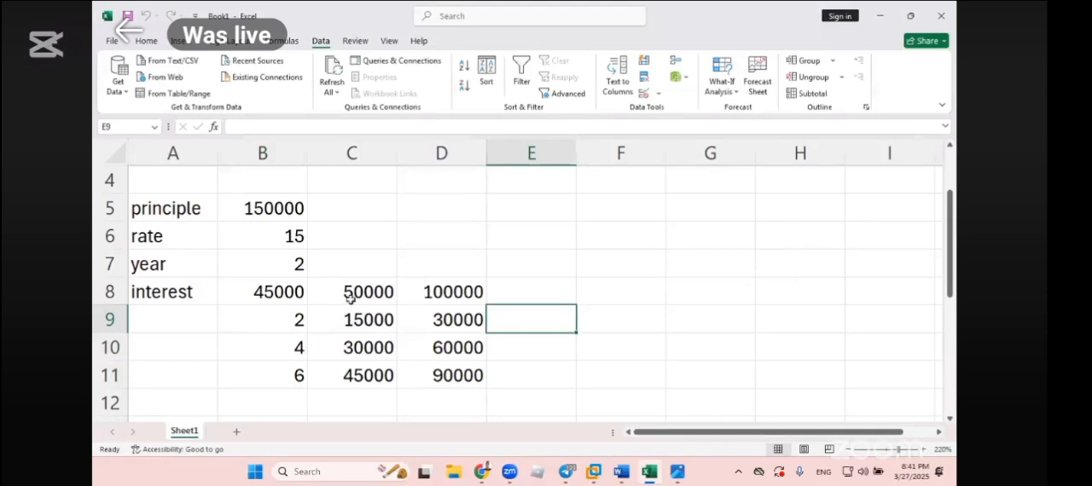
drag(350, 294, 429, 299)
drag(298, 320, 298, 376)
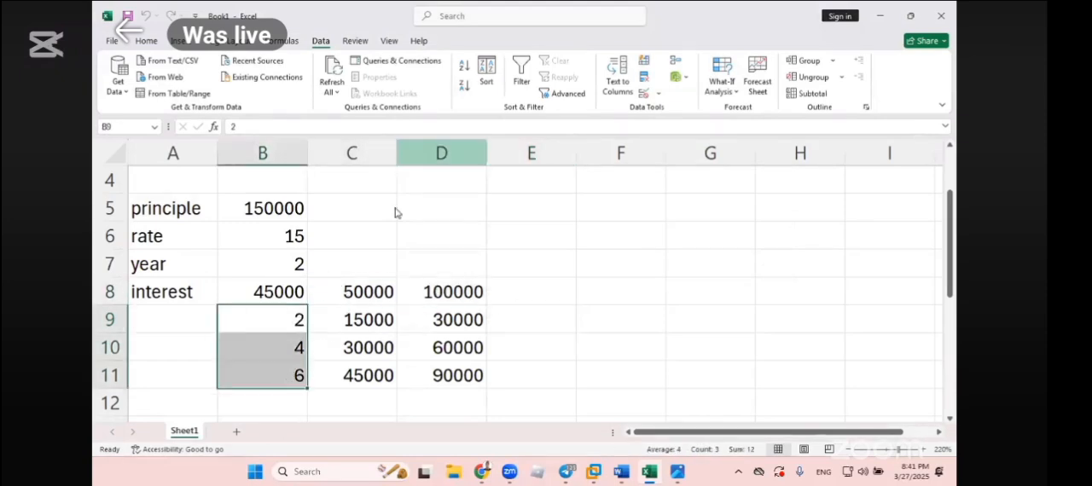
- Switch to the NOTE document in Word and read the Data Table section, highlighting the one-variable and two-variable types
click(622, 472)
scroll(512, 358, down, 2)
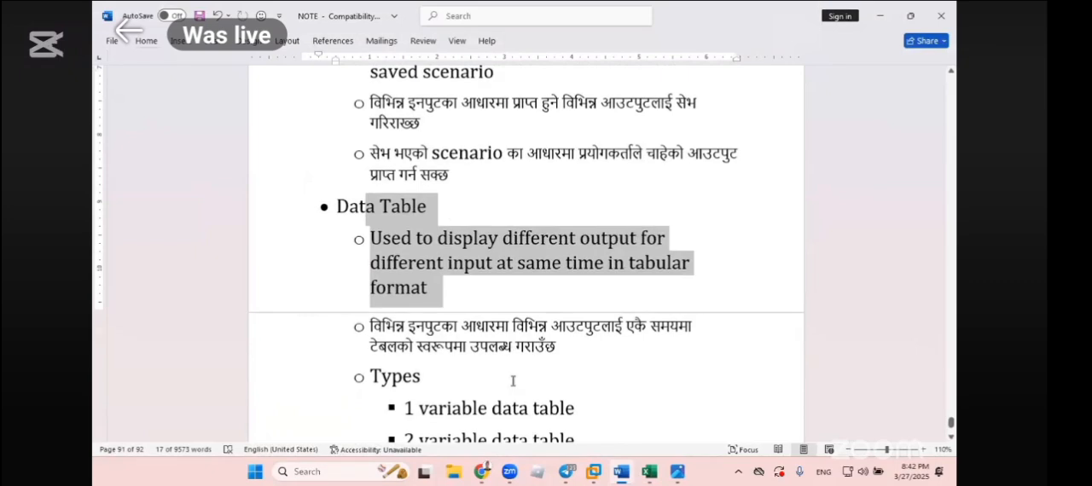
scroll(513, 381, down, 2)
drag(370, 314, 439, 343)
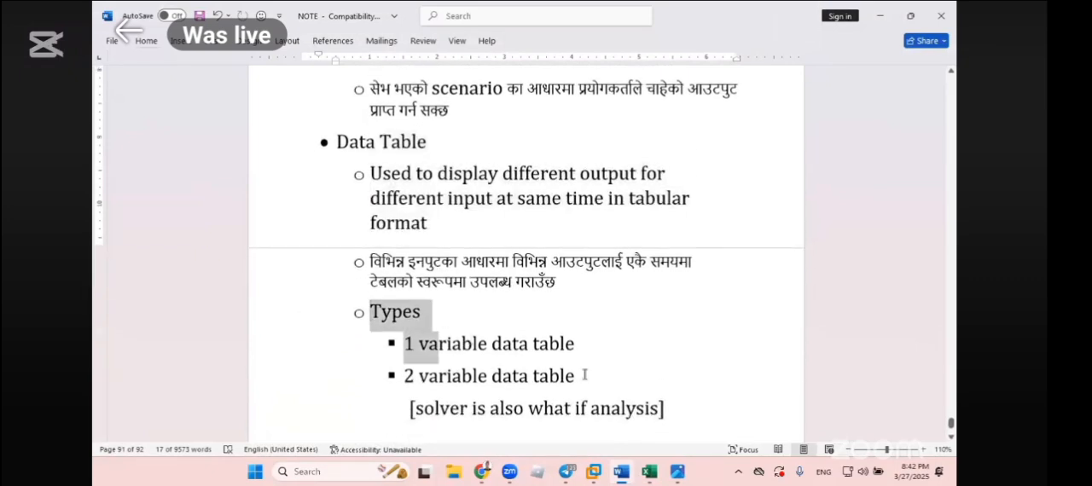
drag(584, 376, 585, 376)
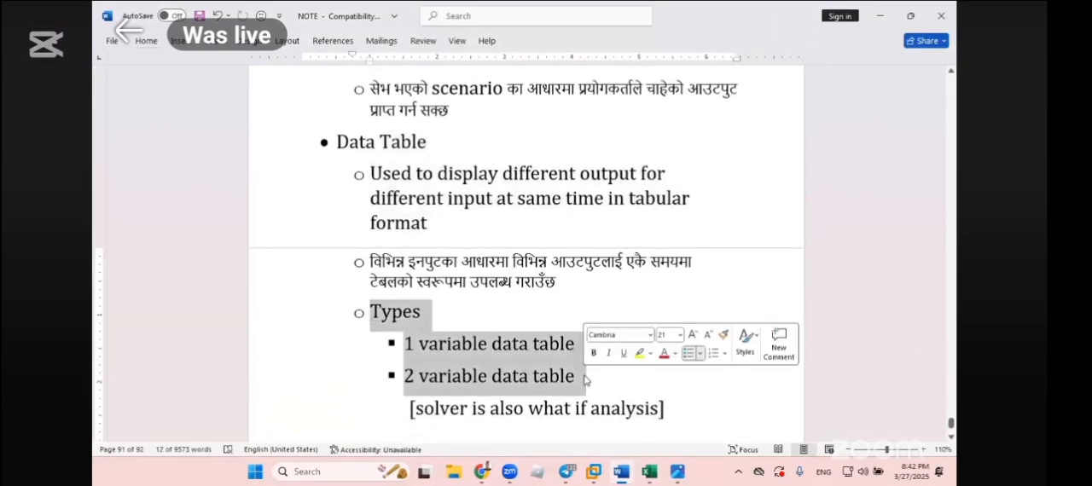
scroll(582, 367, down, 1)
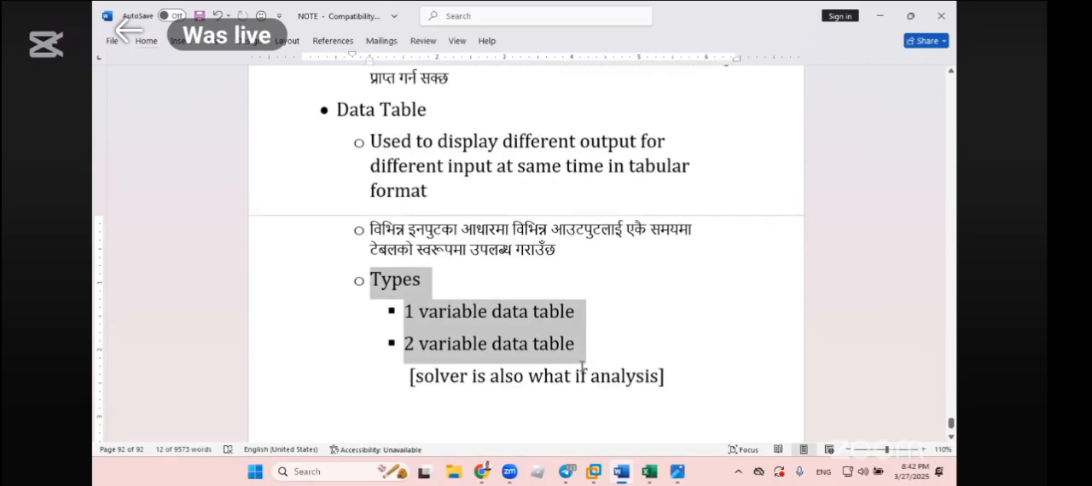
scroll(582, 367, up, 2)
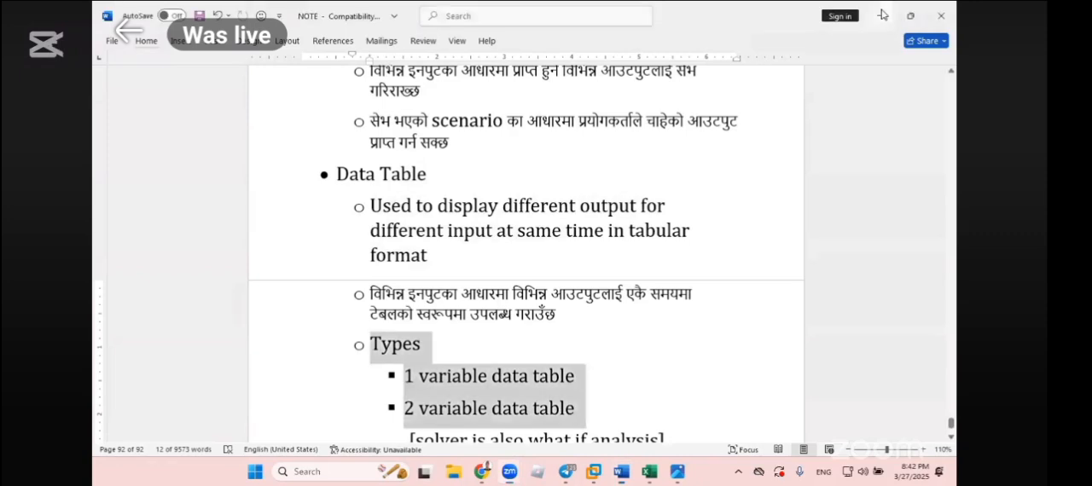
- Return to the Excel workbook and inspect the interest formula in B8 and the data table results in C9:D11
key(alt+Tab)
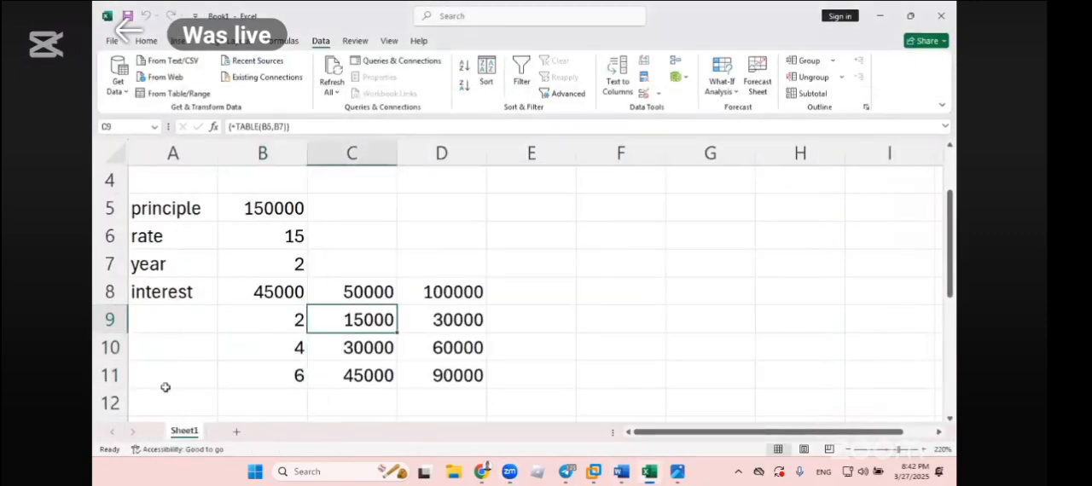
click(461, 320)
click(509, 318)
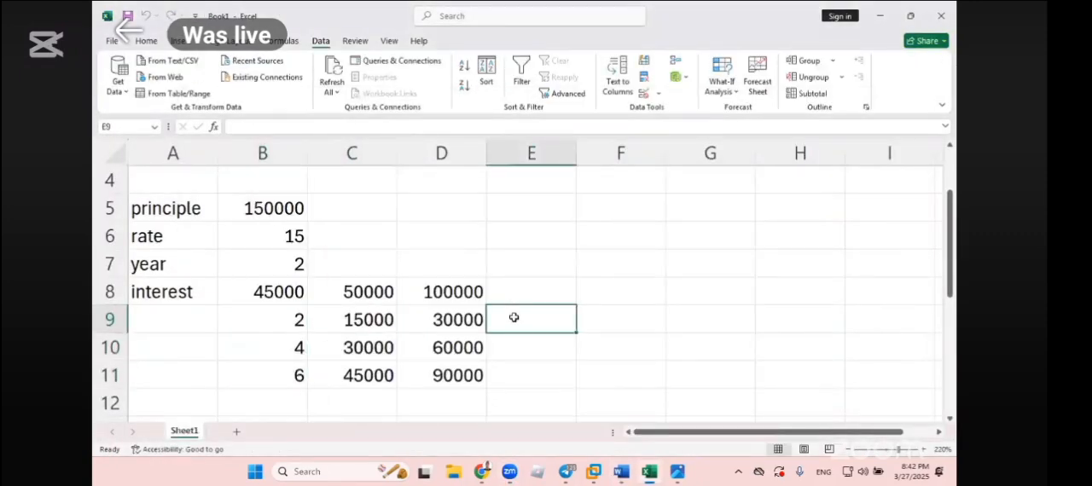
double_click(284, 291)
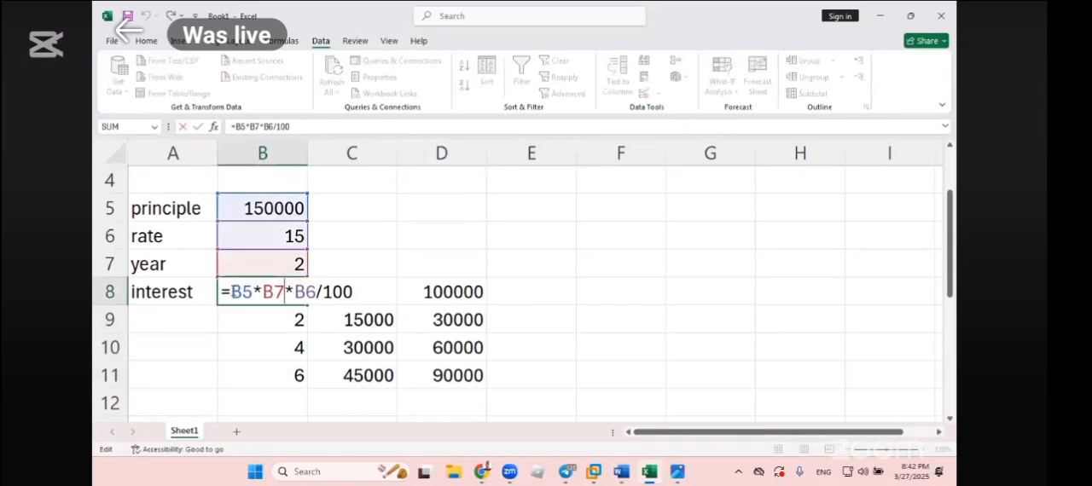
drag(230, 292, 365, 286)
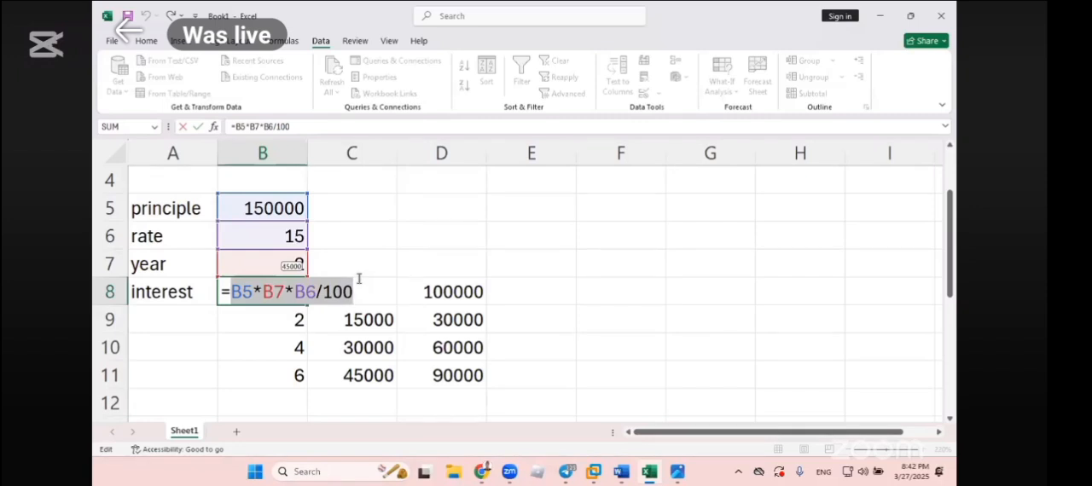
key(Escape)
double_click(275, 292)
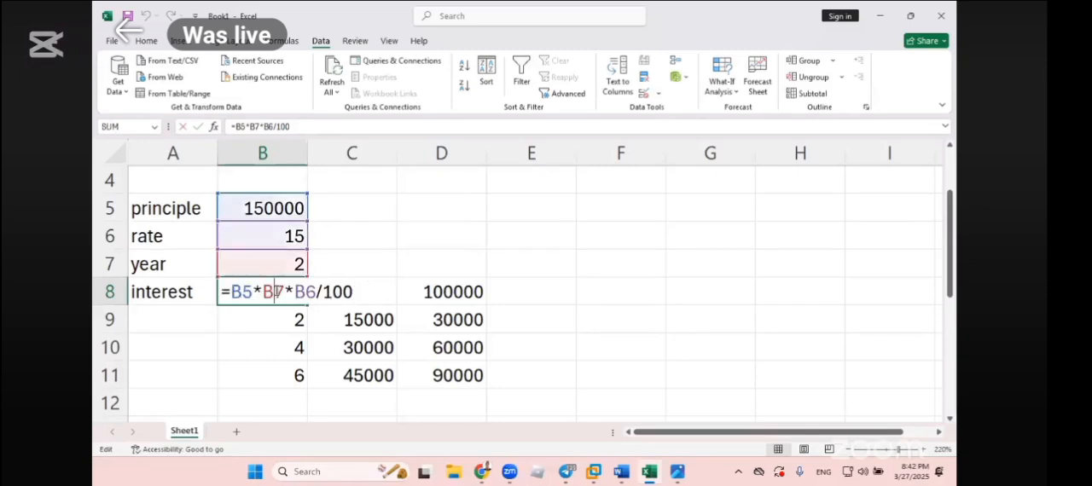
key(Escape)
drag(333, 317, 452, 374)
click(453, 374)
click(363, 325)
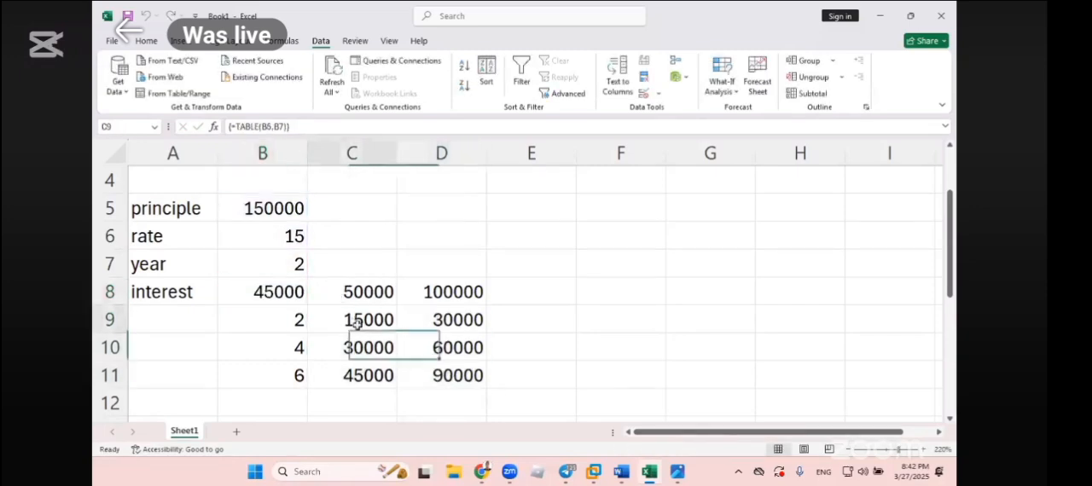
- Enter the formula =C8*B6*B10/100 in cell E5 and compare it with the data table result in C10
click(558, 203)
text(=)
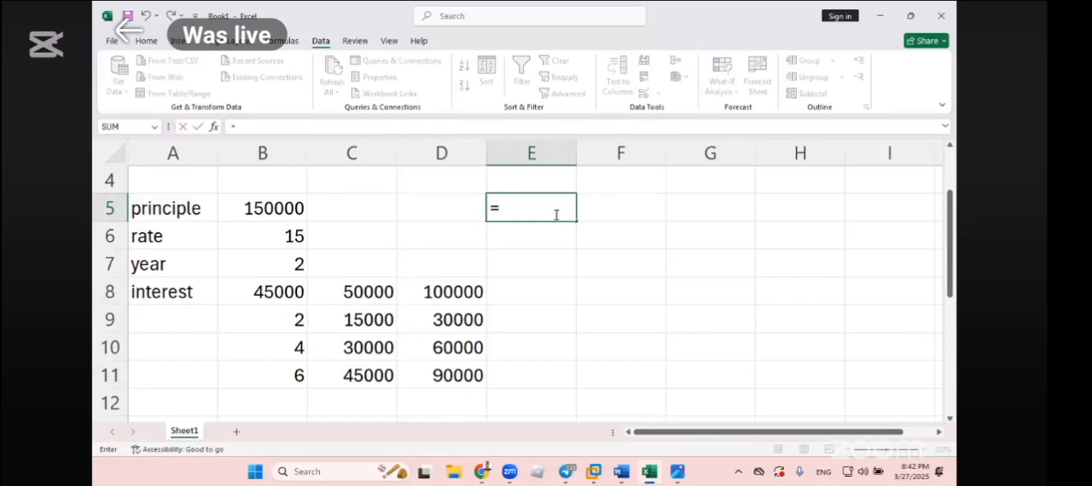
click(367, 292)
text(*)
click(285, 237)
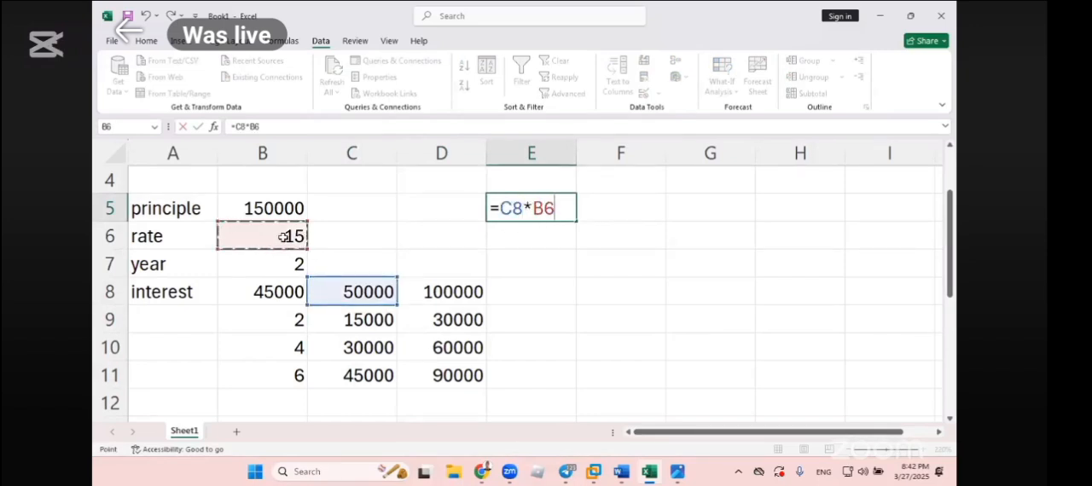
text(*)
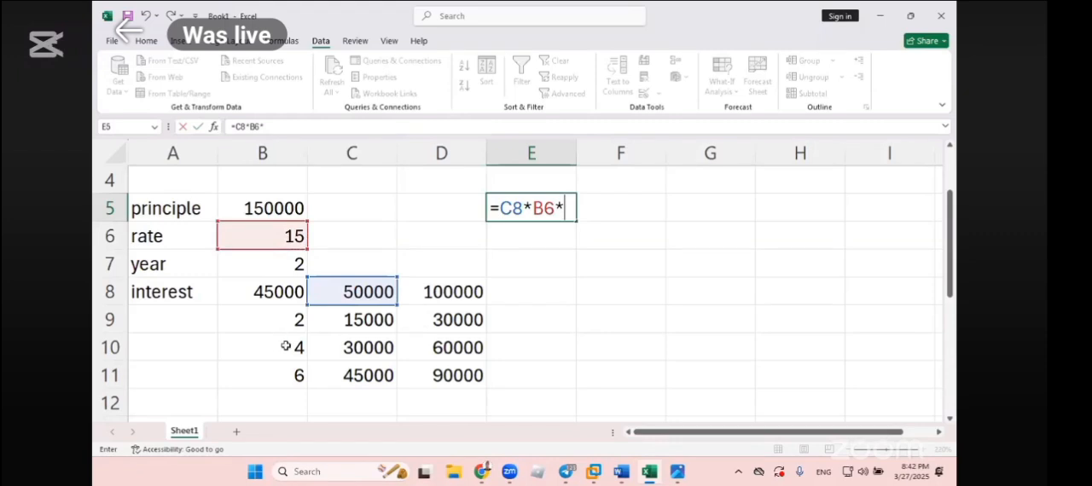
click(285, 347)
text(/1000)
key(BackSpace)
key(Return)
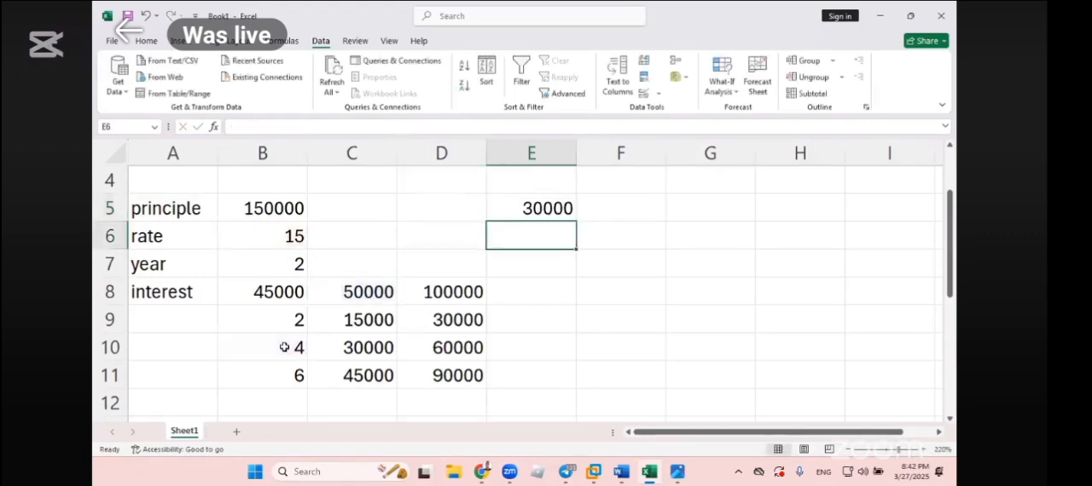
click(341, 352)
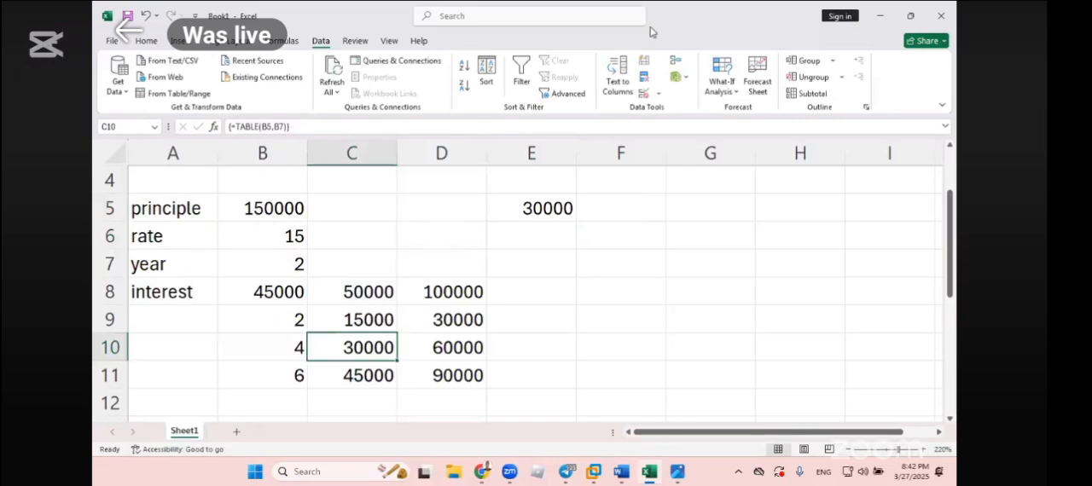